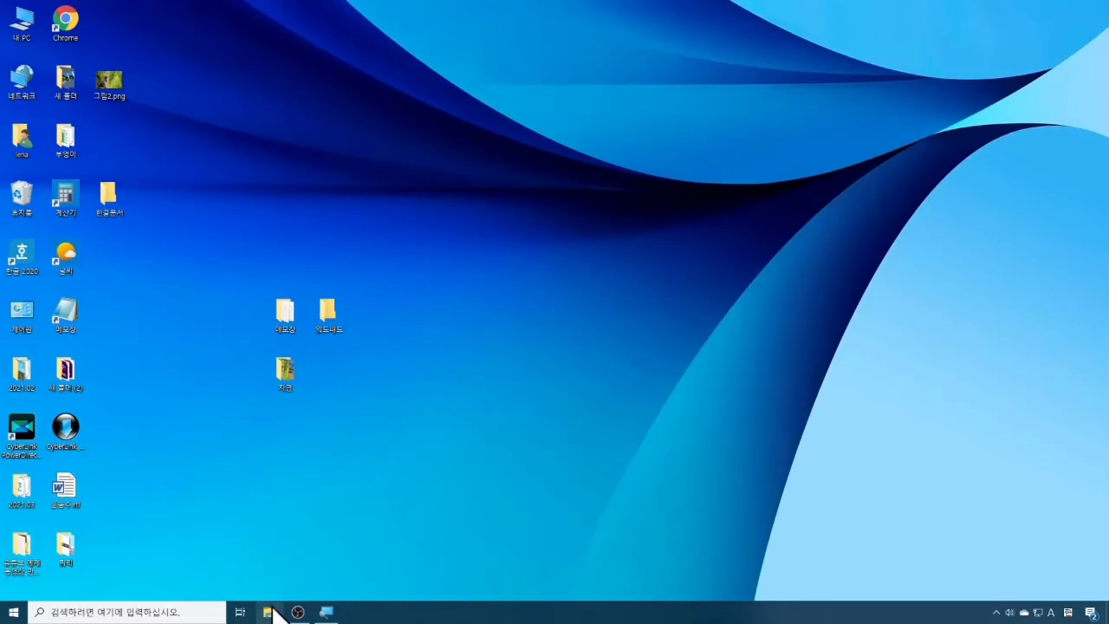
Open File Explorer and close its window.
click(269, 611)
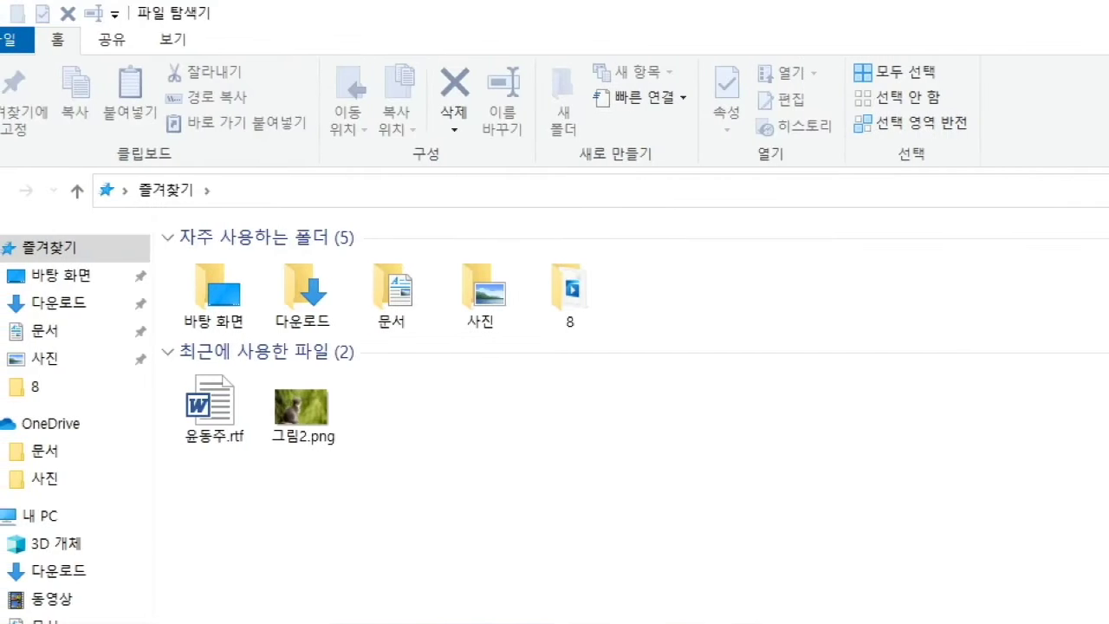
click(151, 10)
drag(130, 21, 222, 22)
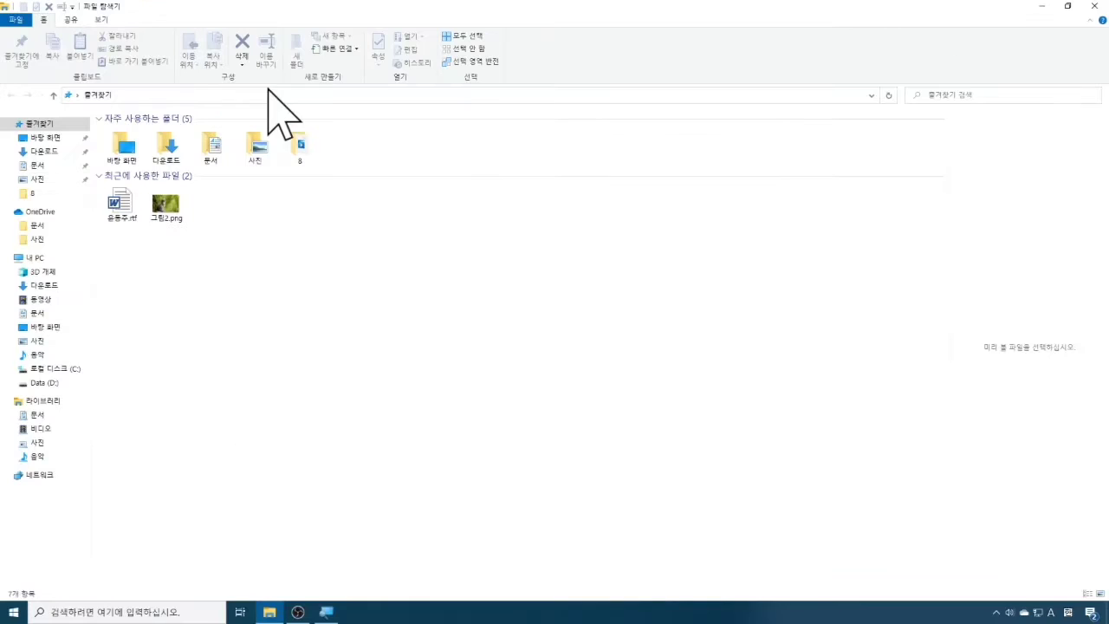
click(1095, 7)
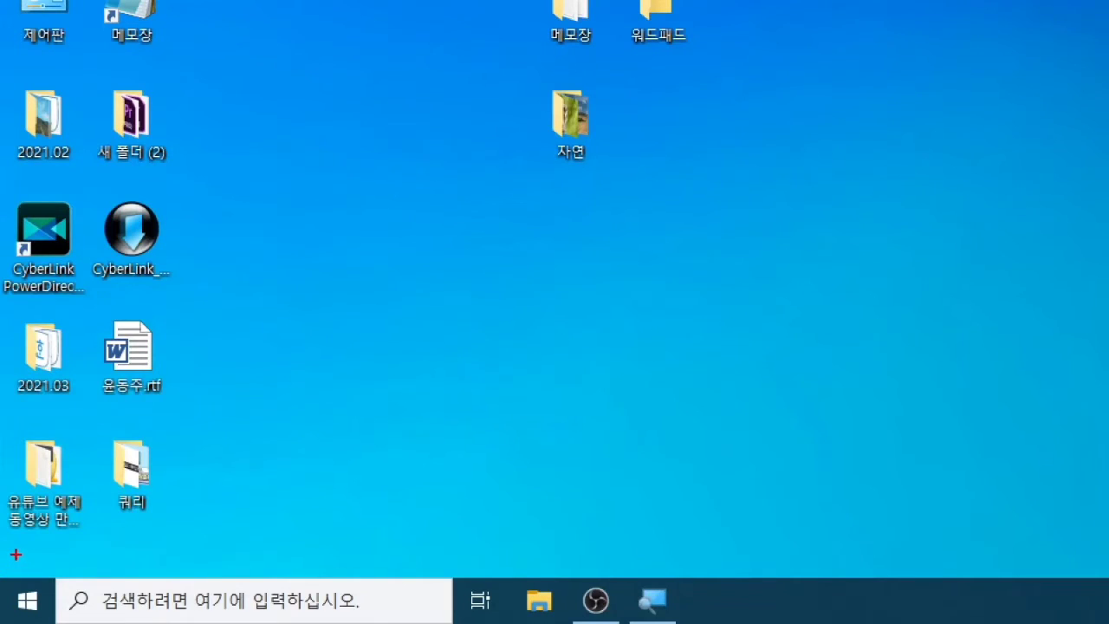
Launch File Explorer (파일 탐색기) from the Start button's system shortcuts and close it again.
mouse_move(24, 557)
mouse_down()
mouse_move(20, 607)
mouse_move(49, 566)
mouse_up()
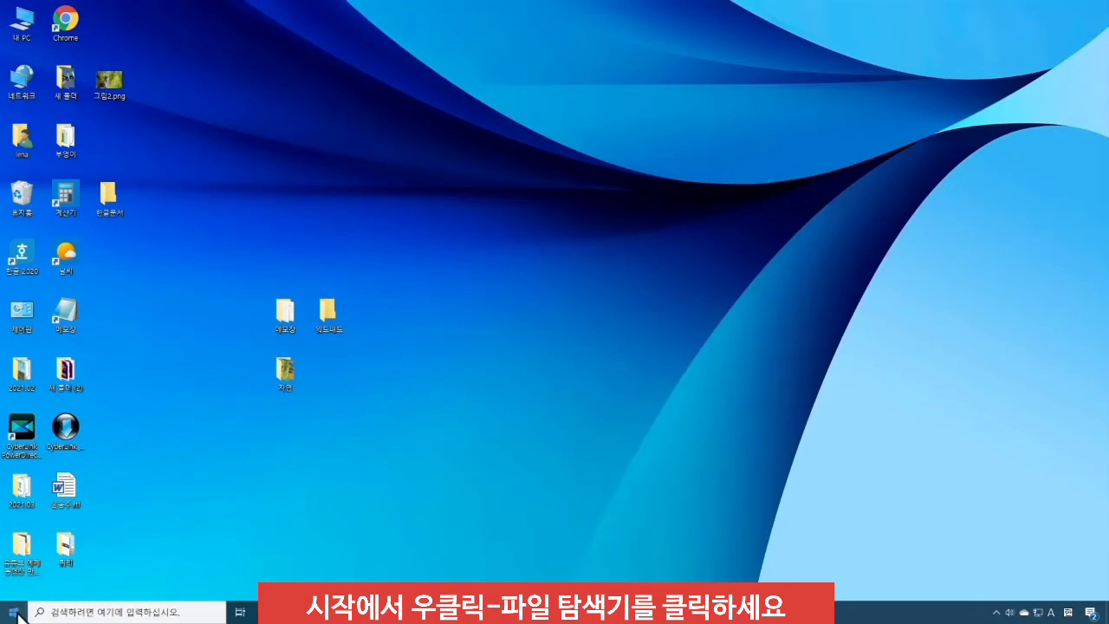
right_click(28, 600)
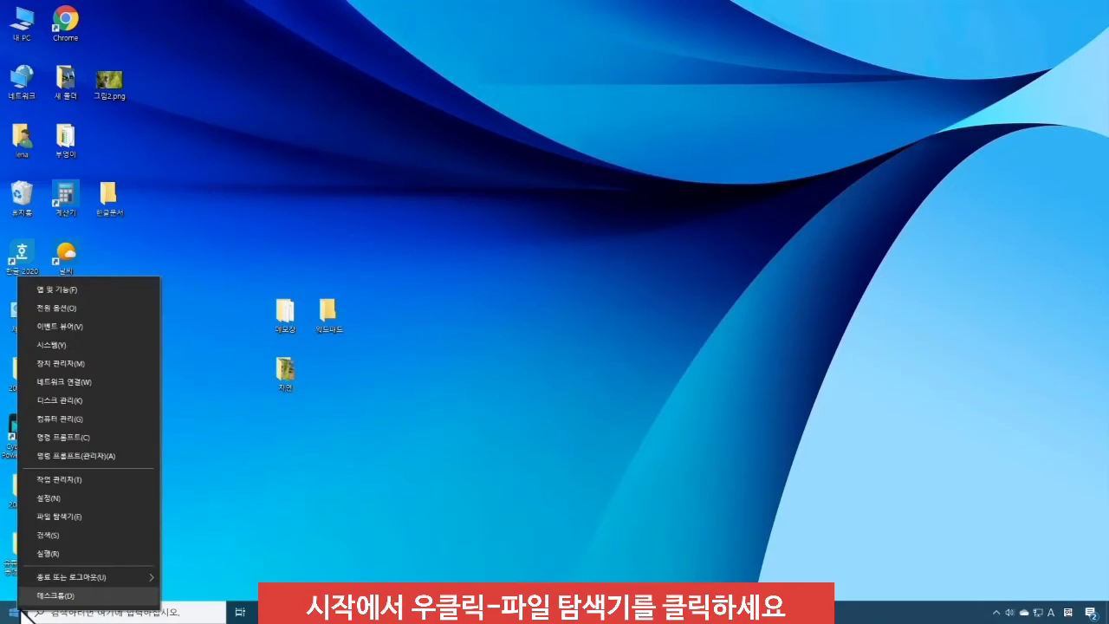
click(65, 518)
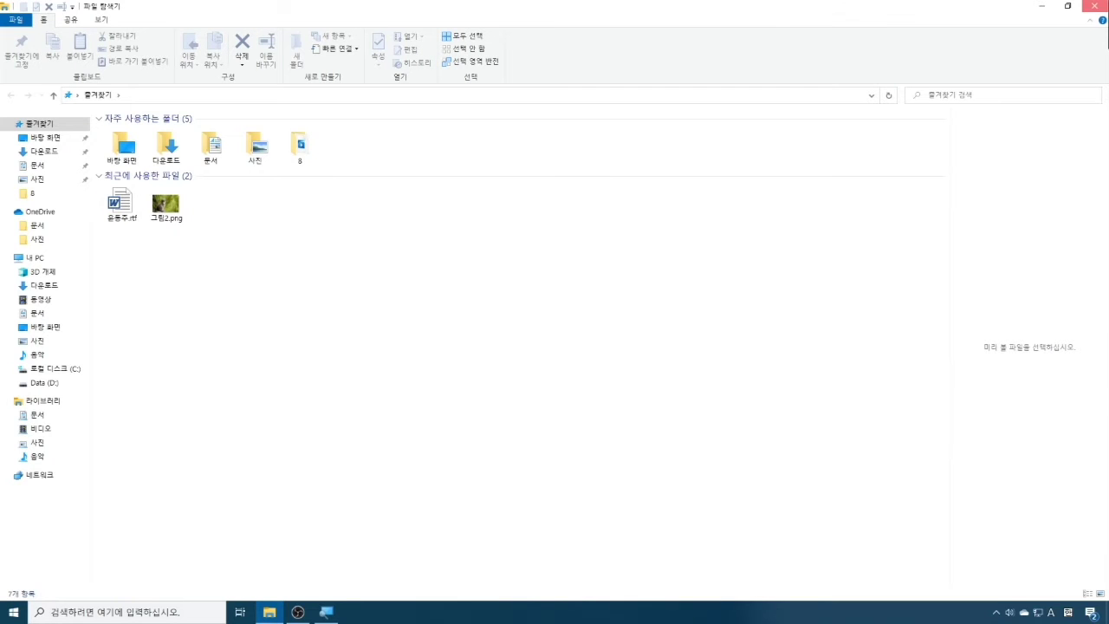
click(1094, 7)
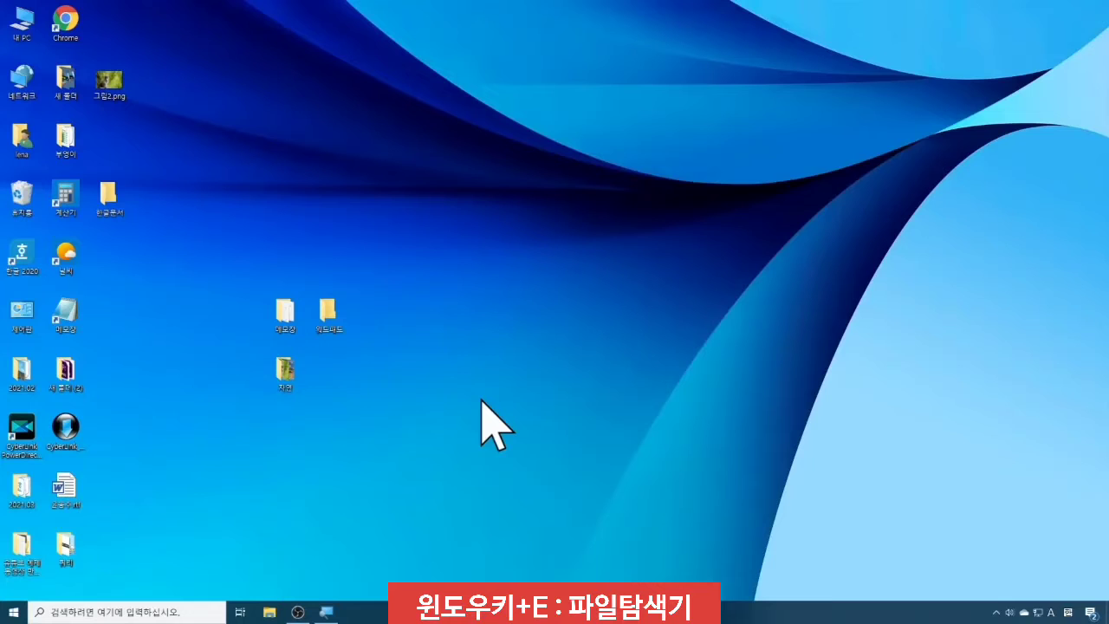
Open a File Explorer window showing Quick access (즐겨찾기).
key(super+e)
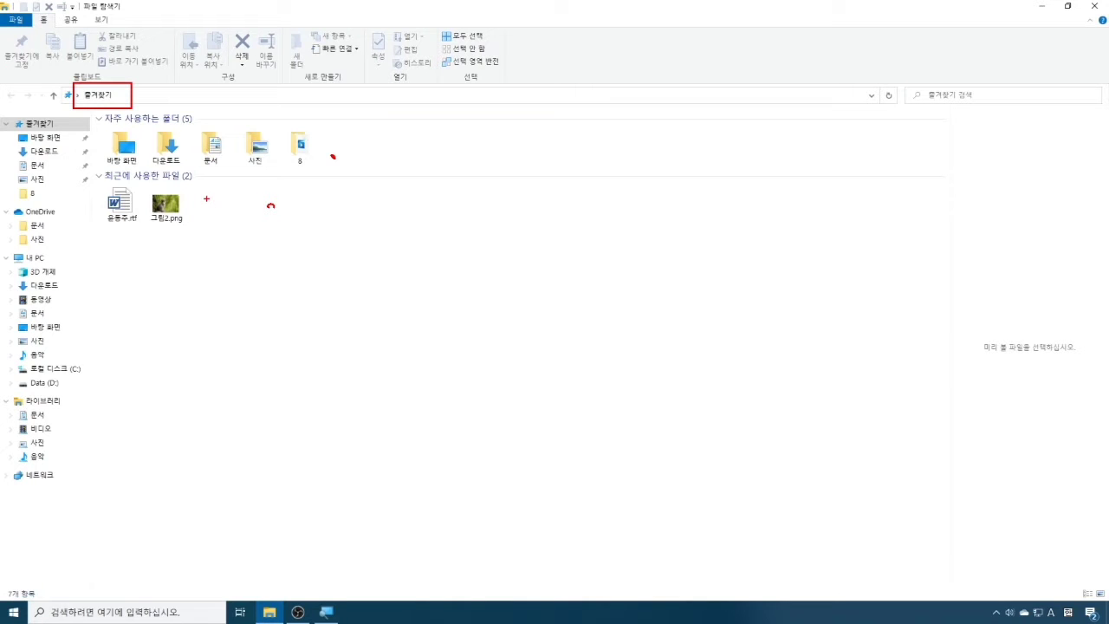
mouse_move(206, 200)
mouse_down()
mouse_move(209, 212)
mouse_move(224, 201)
mouse_up()
drag(316, 143, 334, 136)
key(Escape)
View the recently used file 윤동주.rtf in Word, close it, and clear the file selection in File Explorer.
double_click(126, 213)
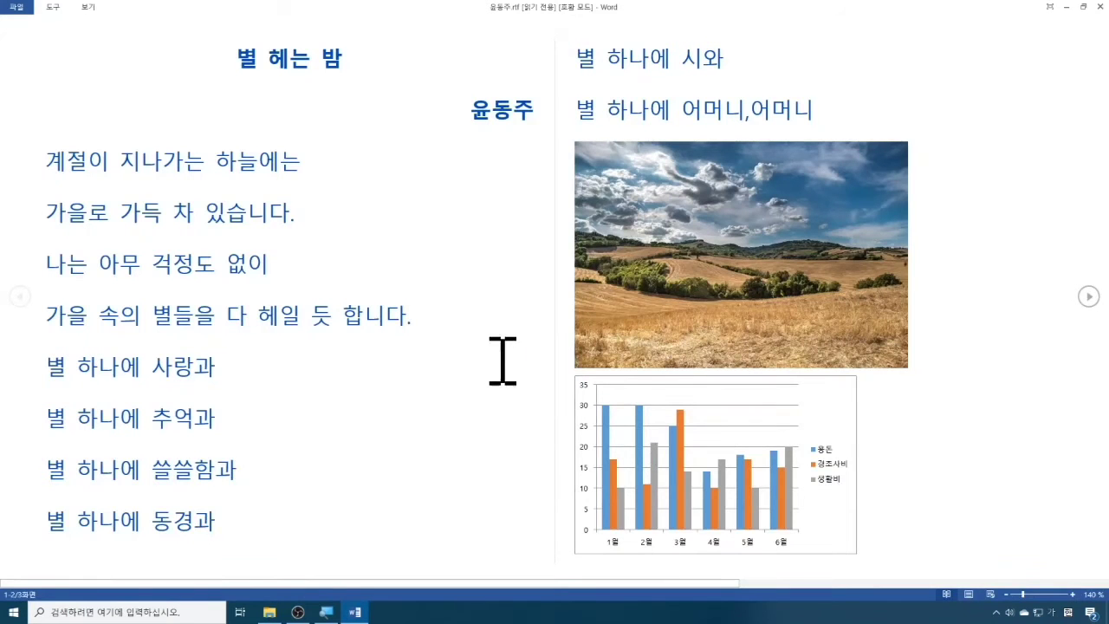
click(1098, 7)
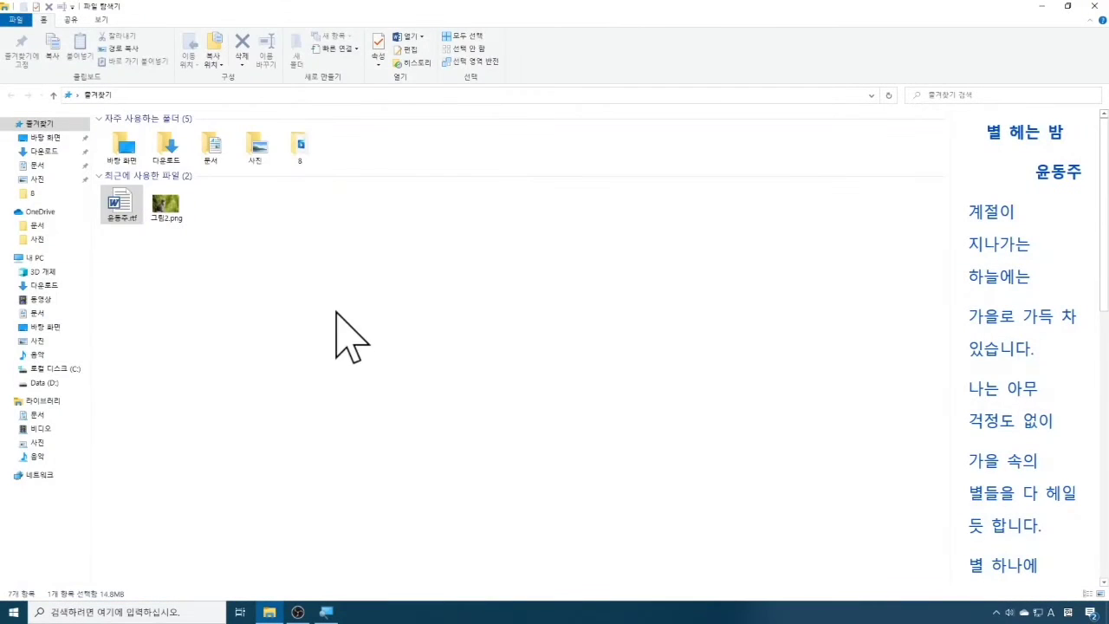
click(321, 336)
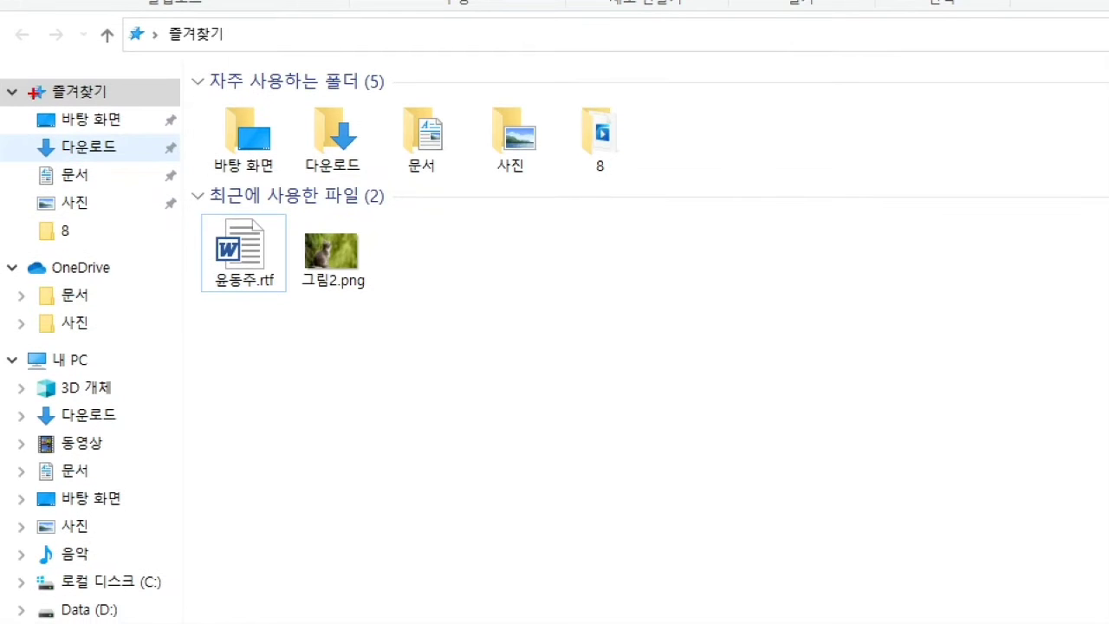
drag(16, 71, 163, 251)
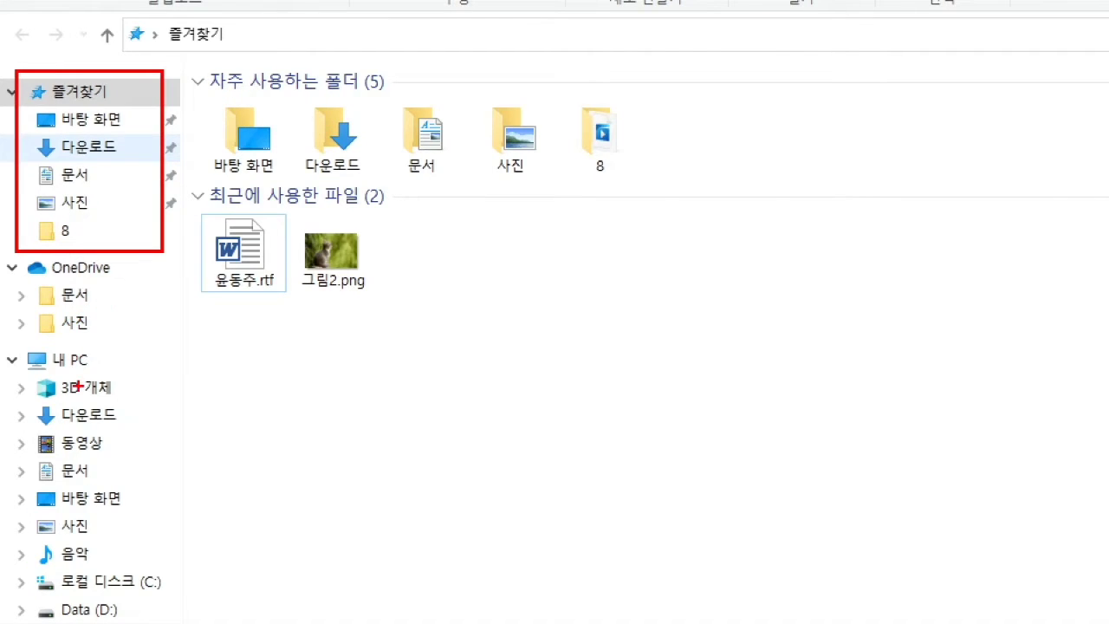
drag(5, 349, 160, 621)
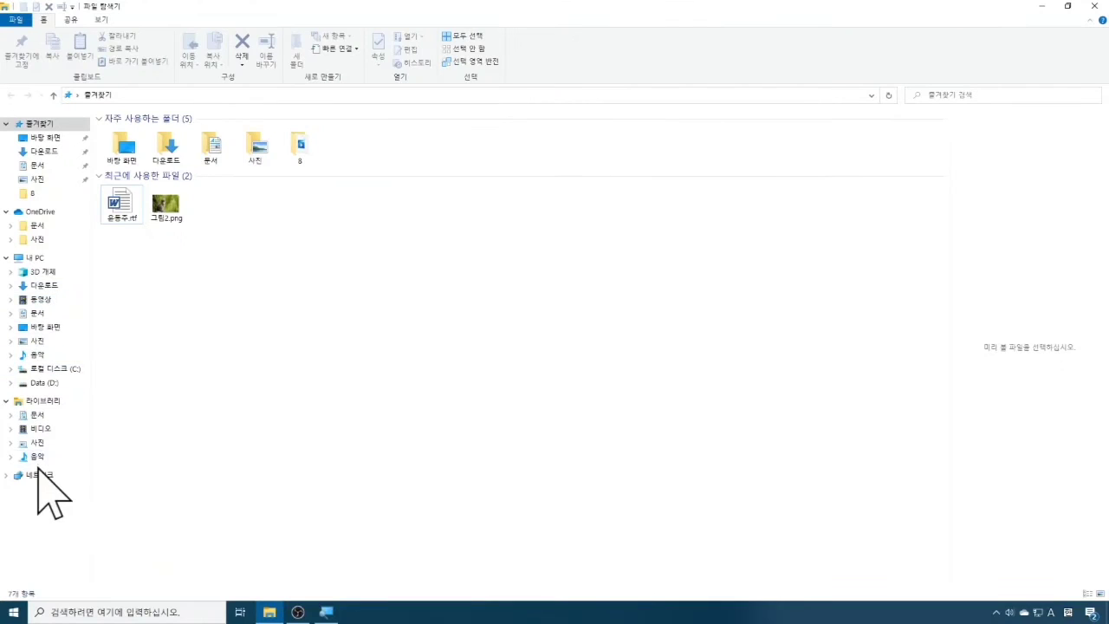
drag(4, 392, 78, 485)
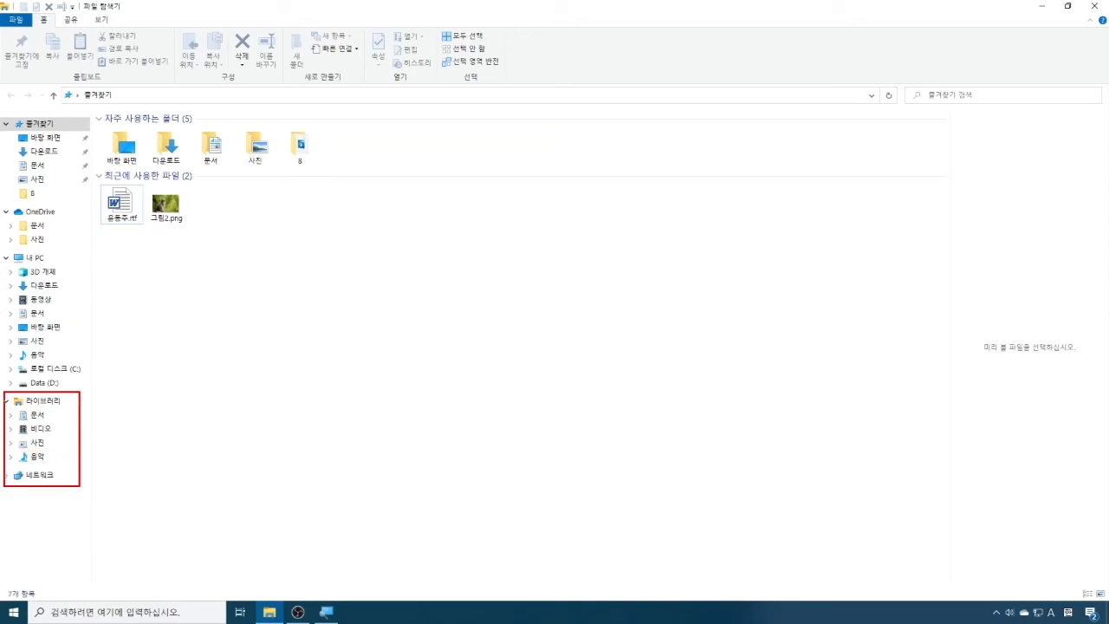
key(Escape)
key(ctrl+1)
click(10, 469)
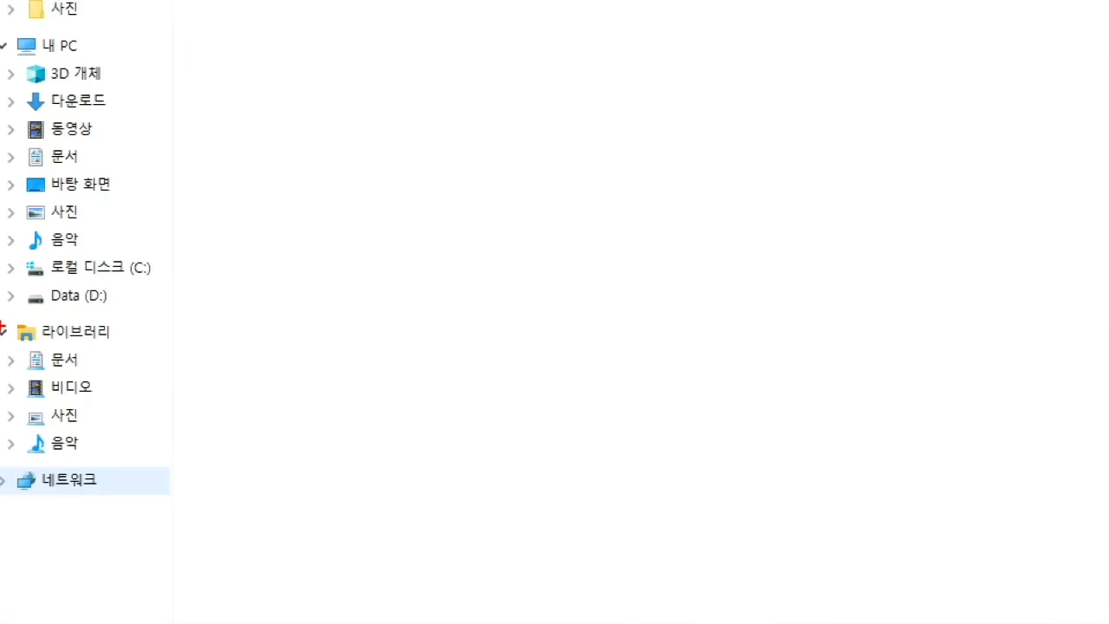
mouse_move(1, 328)
mouse_down()
mouse_move(150, 475)
mouse_move(156, 507)
mouse_up()
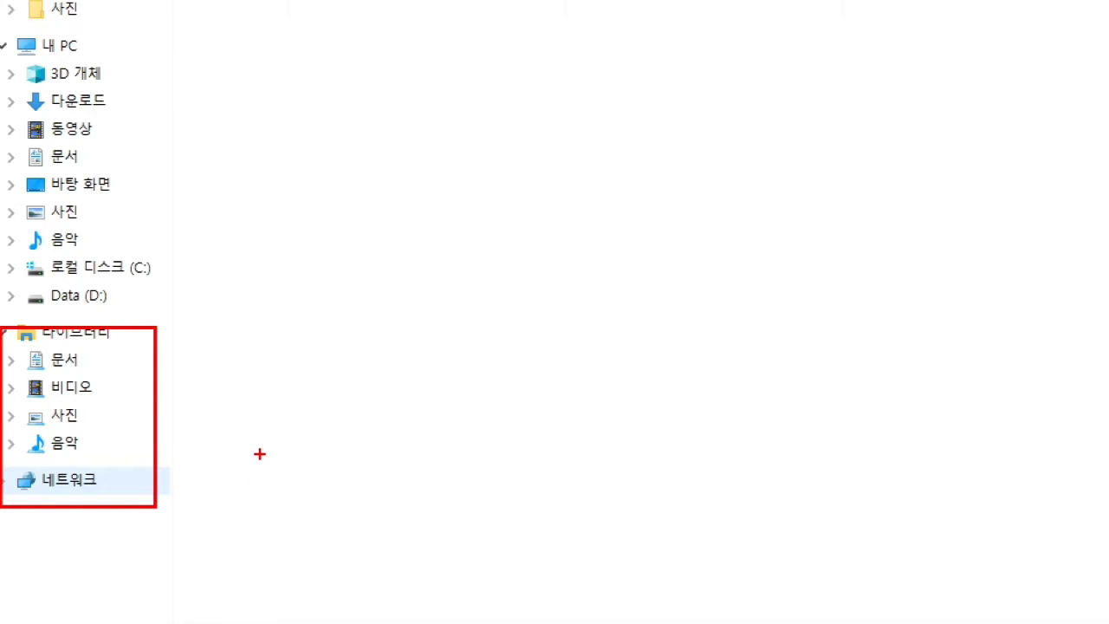
key(Escape)
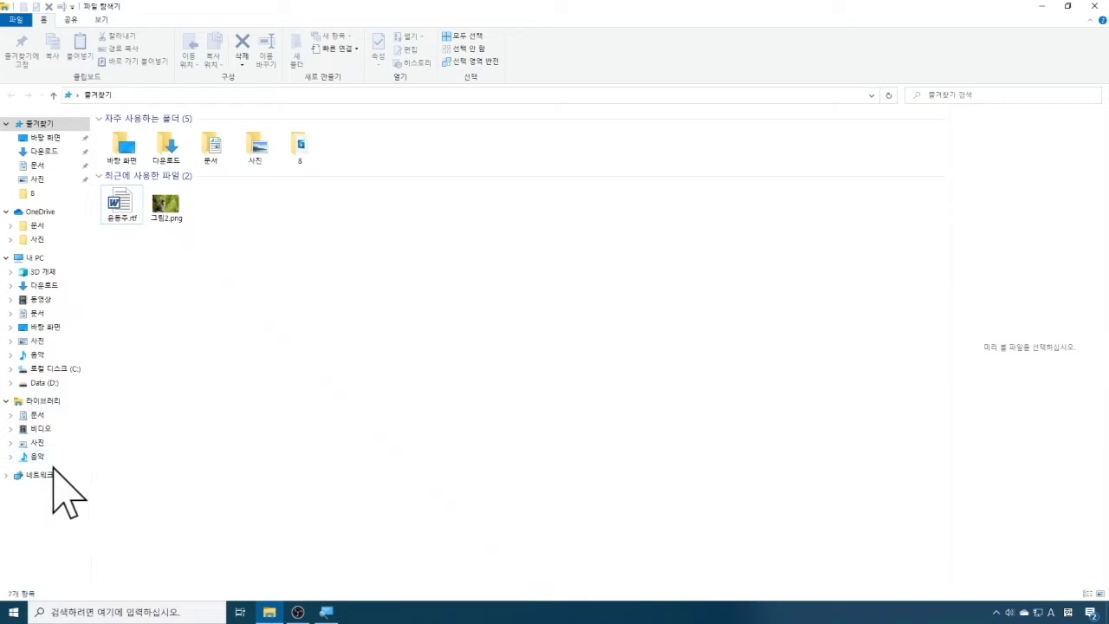
mouse_move(101, 455)
mouse_down()
mouse_move(104, 481)
mouse_move(124, 451)
mouse_up()
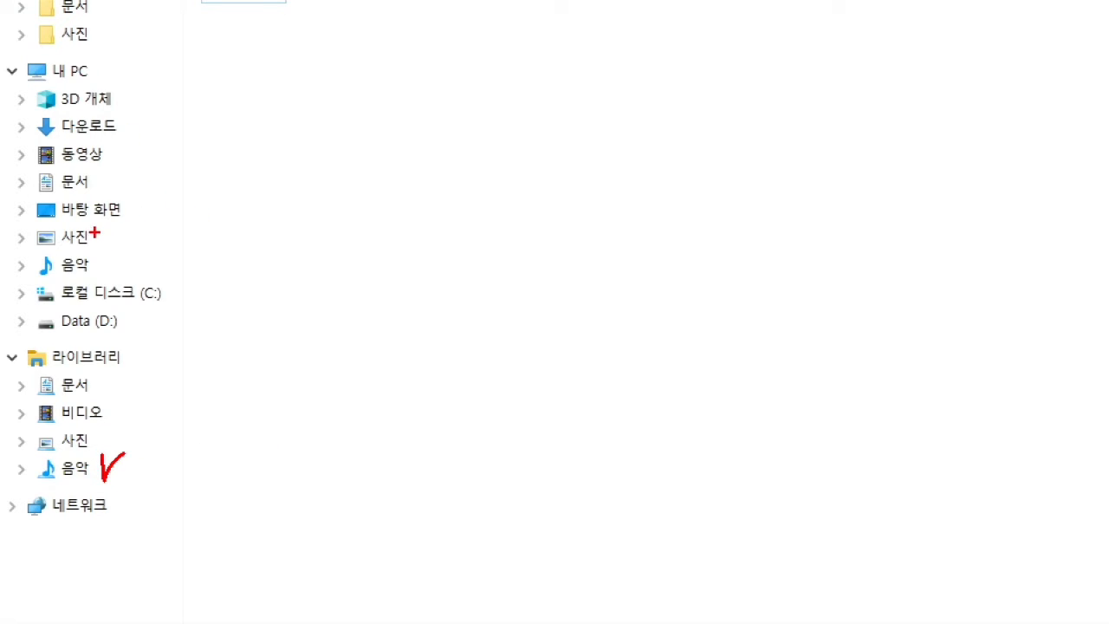
mouse_move(95, 229)
mouse_down()
mouse_move(102, 250)
mouse_move(111, 225)
mouse_up()
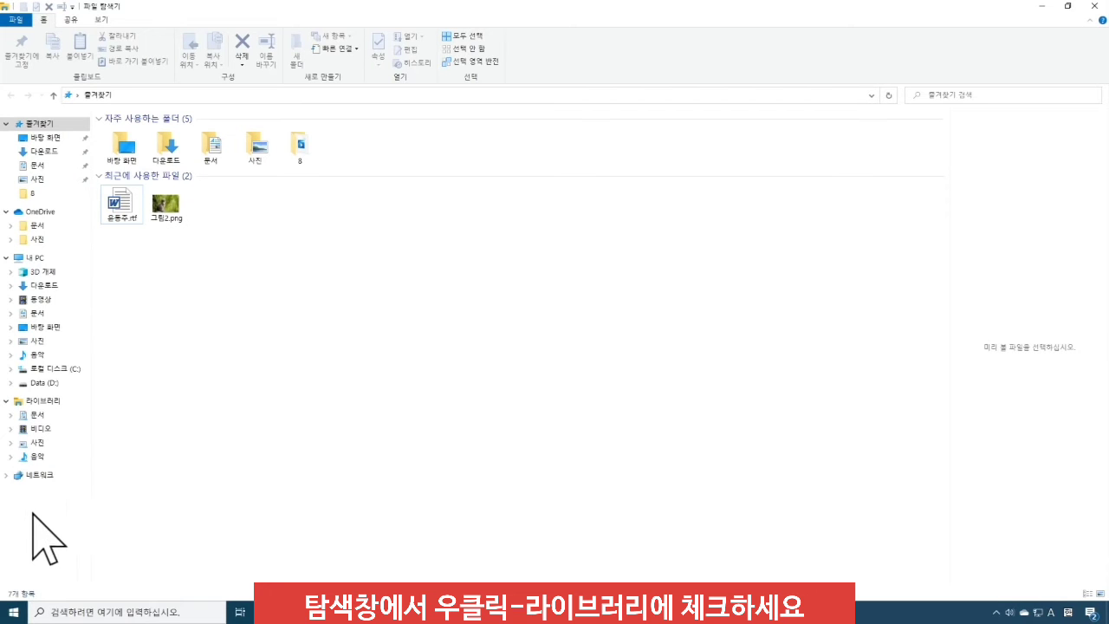
Check the navigation pane's display options for 라이브러리 표시 and dismiss them.
right_click(33, 512)
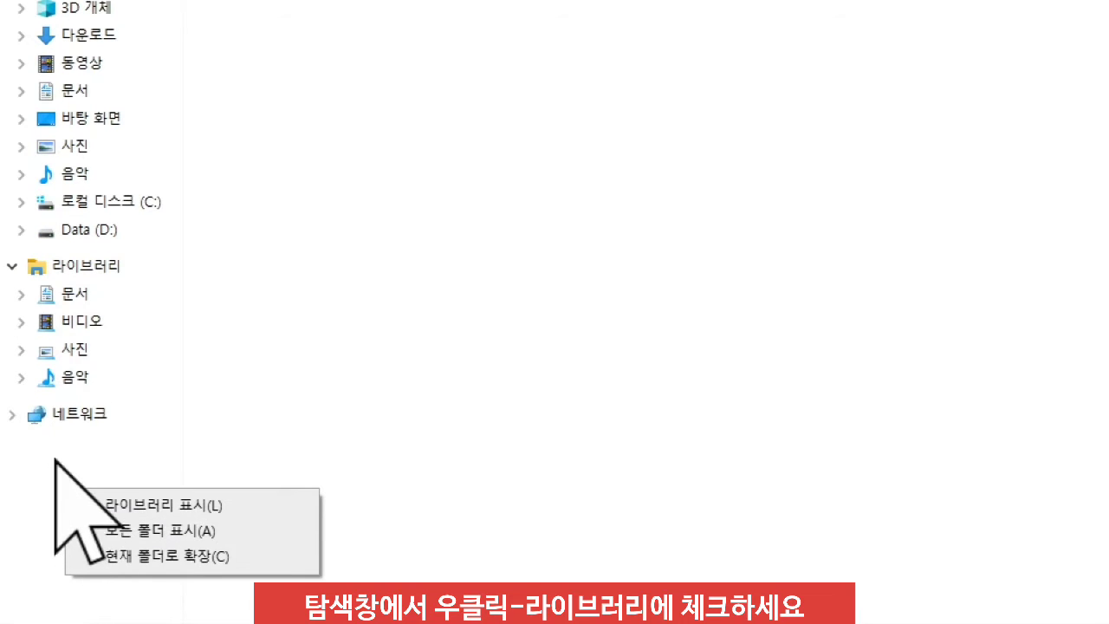
right_click(54, 481)
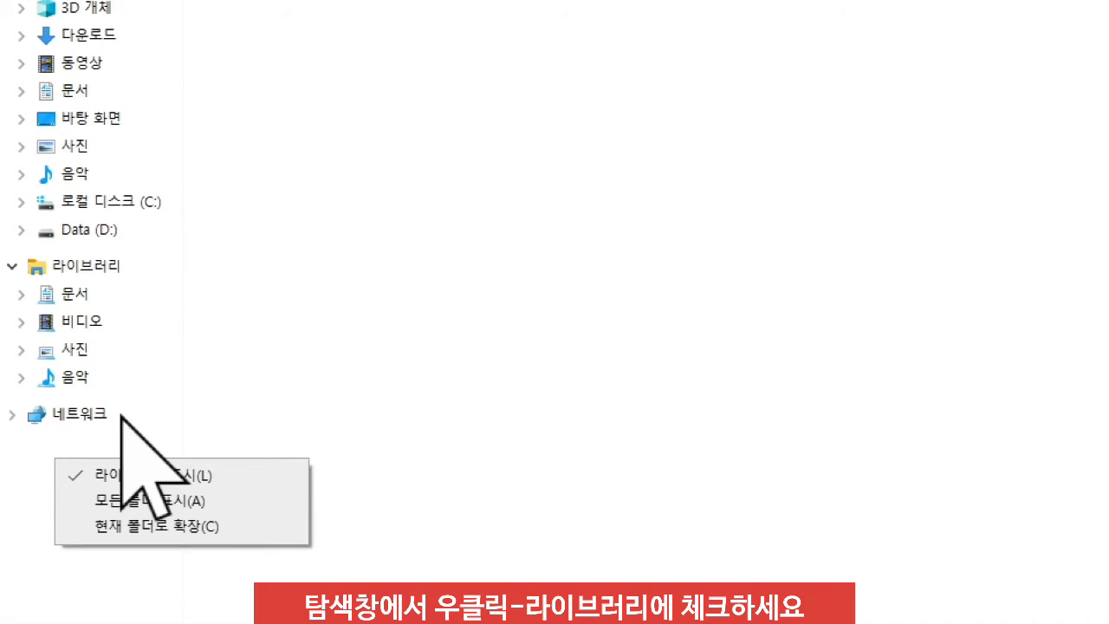
click(140, 392)
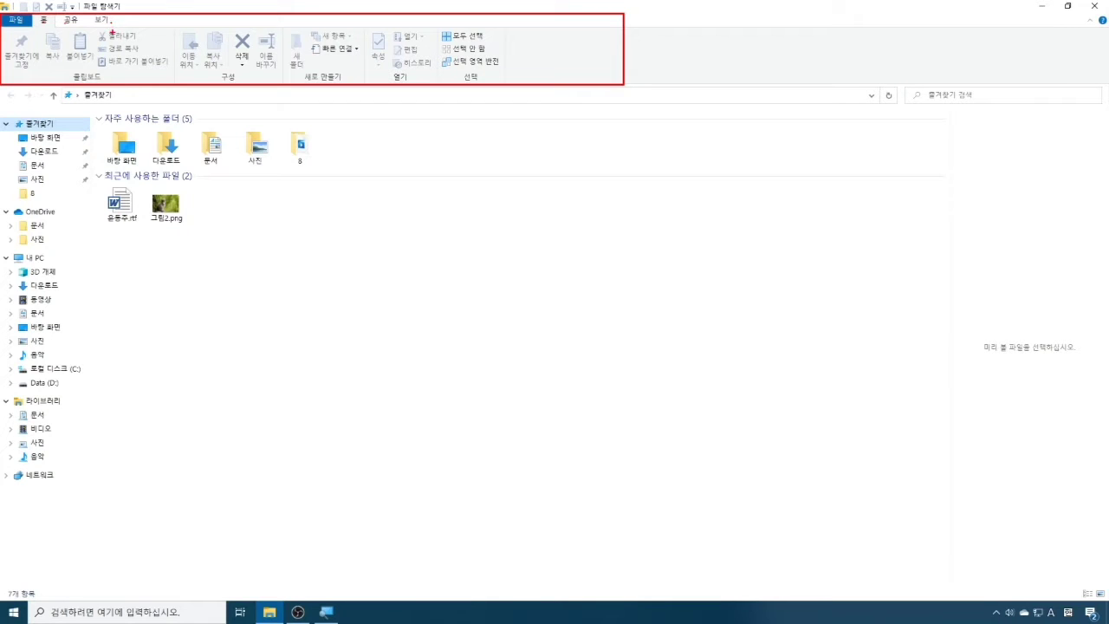
Examine the commands on the 공유, 보기 and 홈 pages of the ribbon, ending on 홈.
click(69, 19)
click(97, 19)
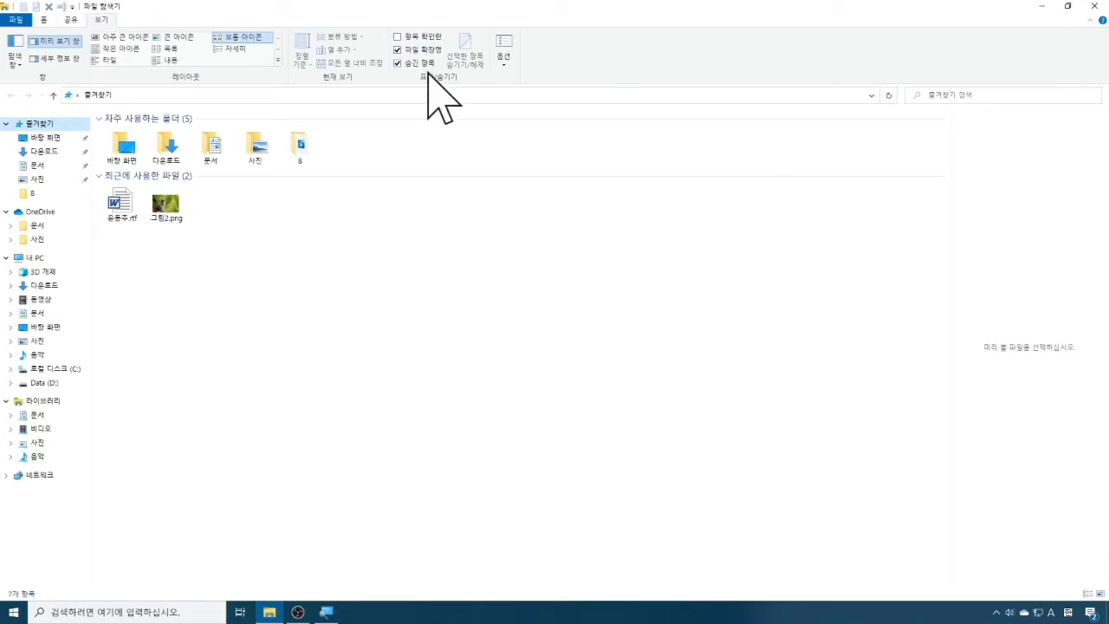
click(71, 19)
click(44, 19)
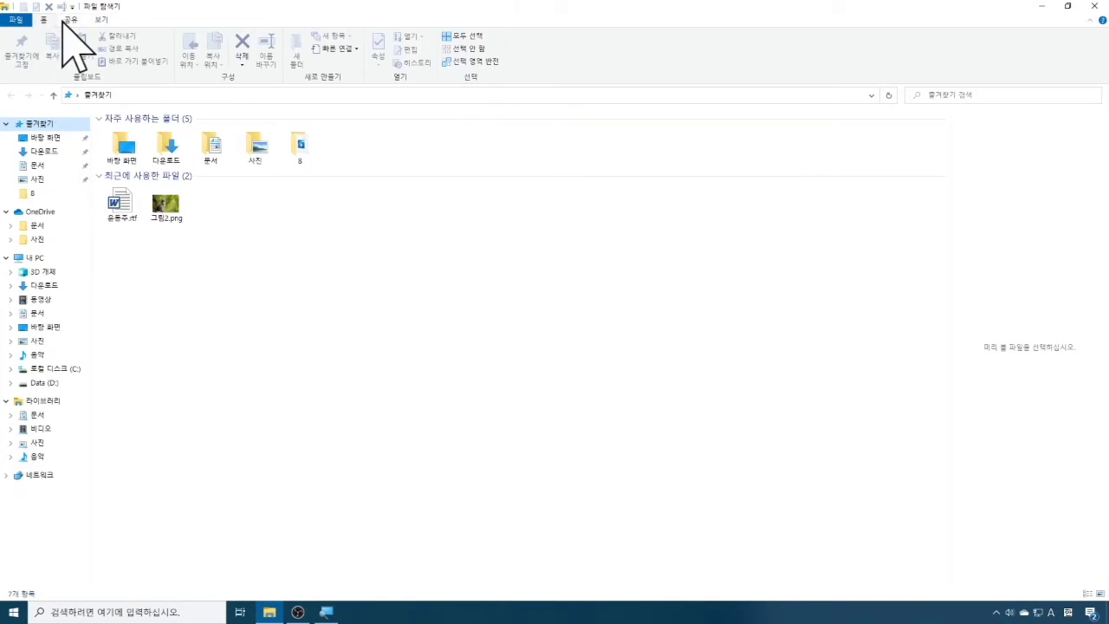
click(71, 19)
click(93, 20)
click(71, 19)
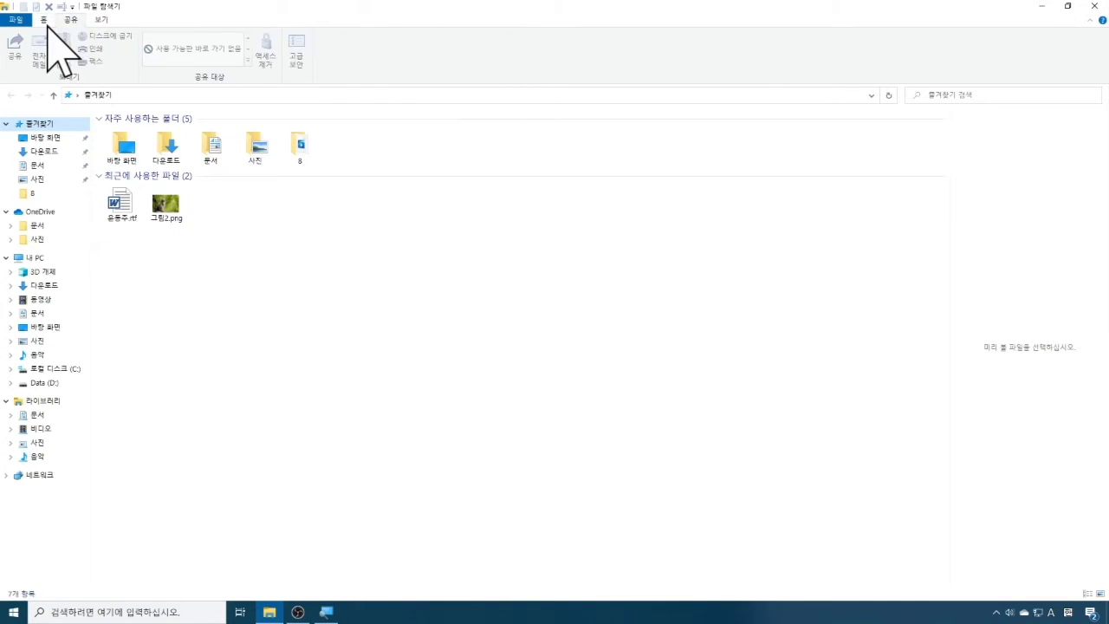
click(43, 19)
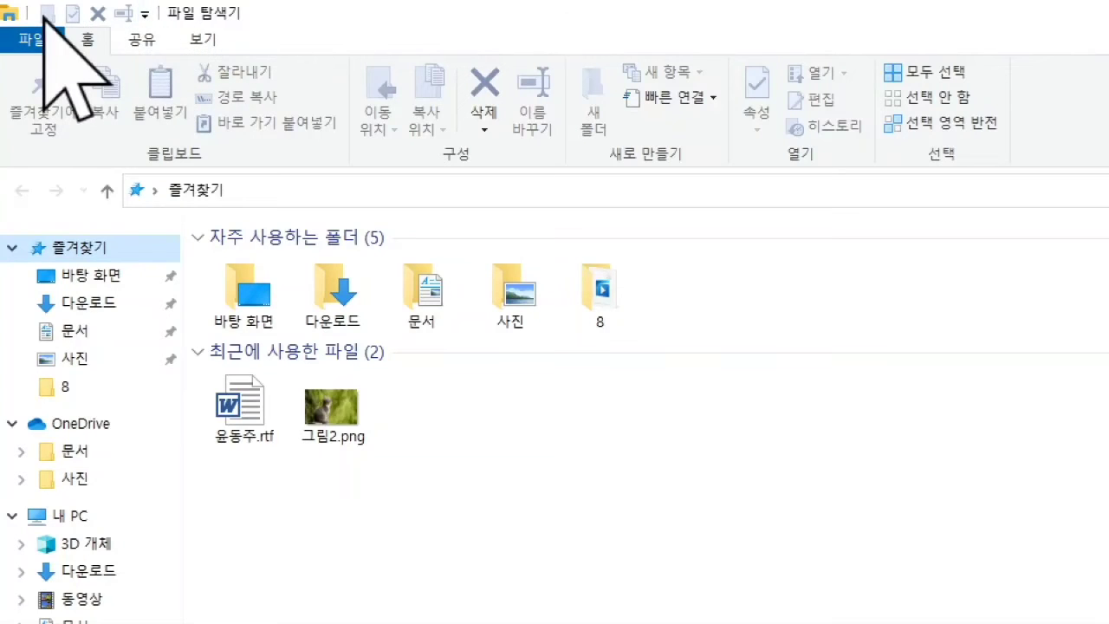
Collapse the ribbon by turning on 리본 메뉴 최소화.
click(145, 14)
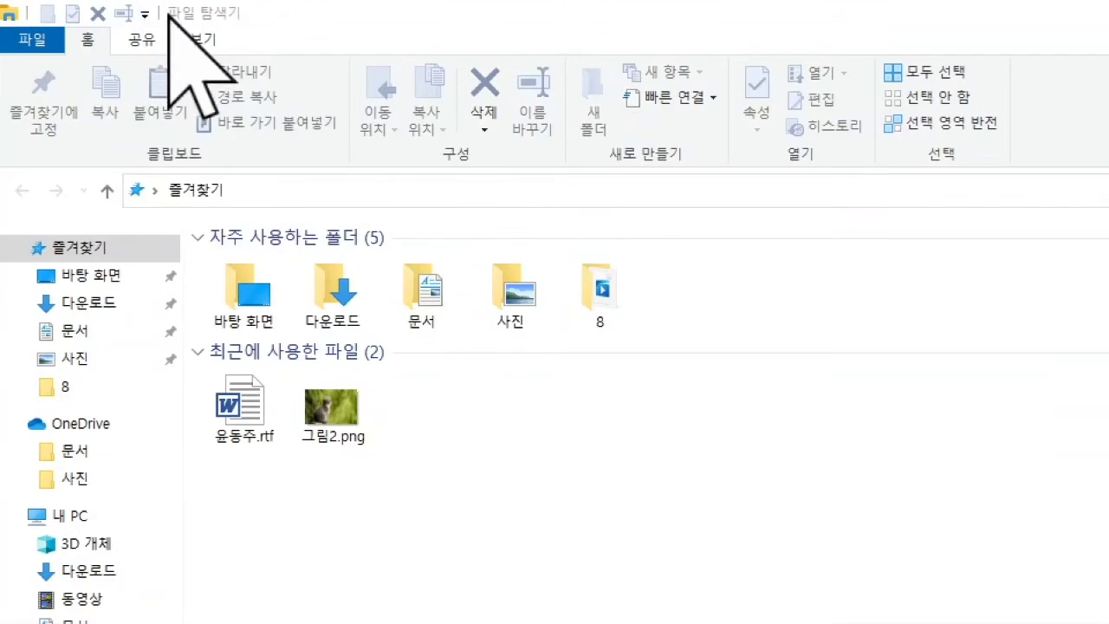
click(144, 13)
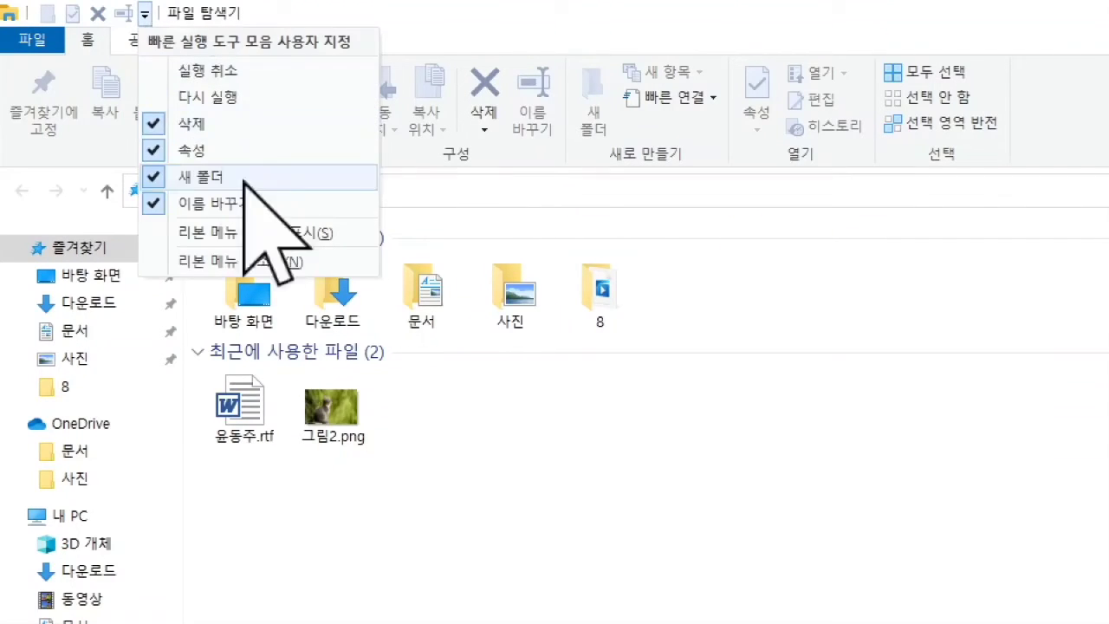
click(154, 260)
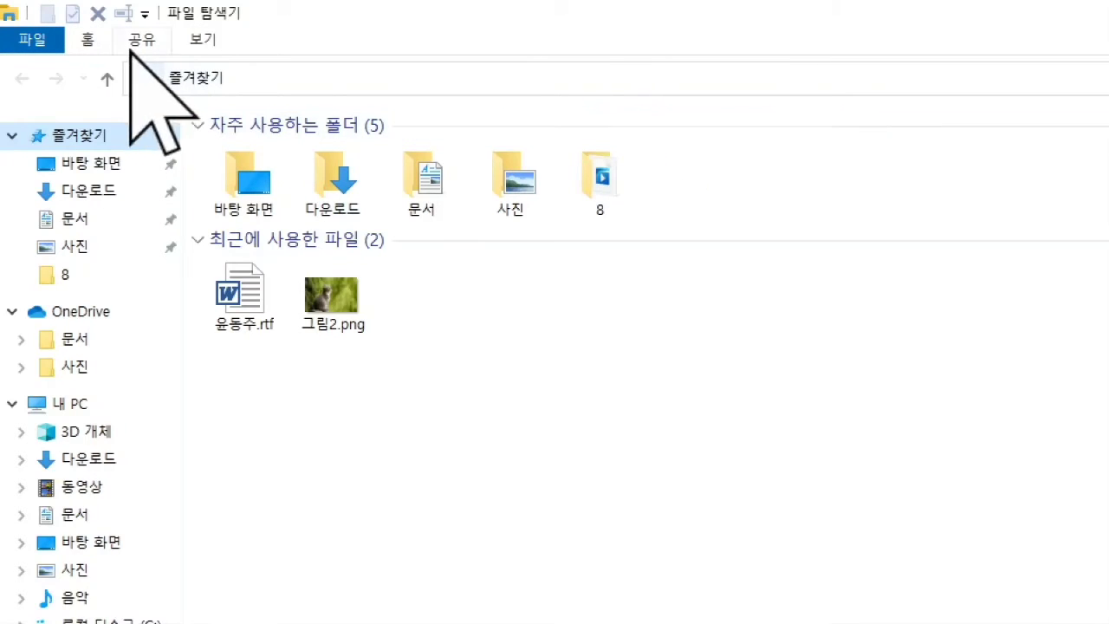
Temporarily show the 홈, 공유 and 보기 commands of the minimized ribbon.
click(97, 39)
click(144, 39)
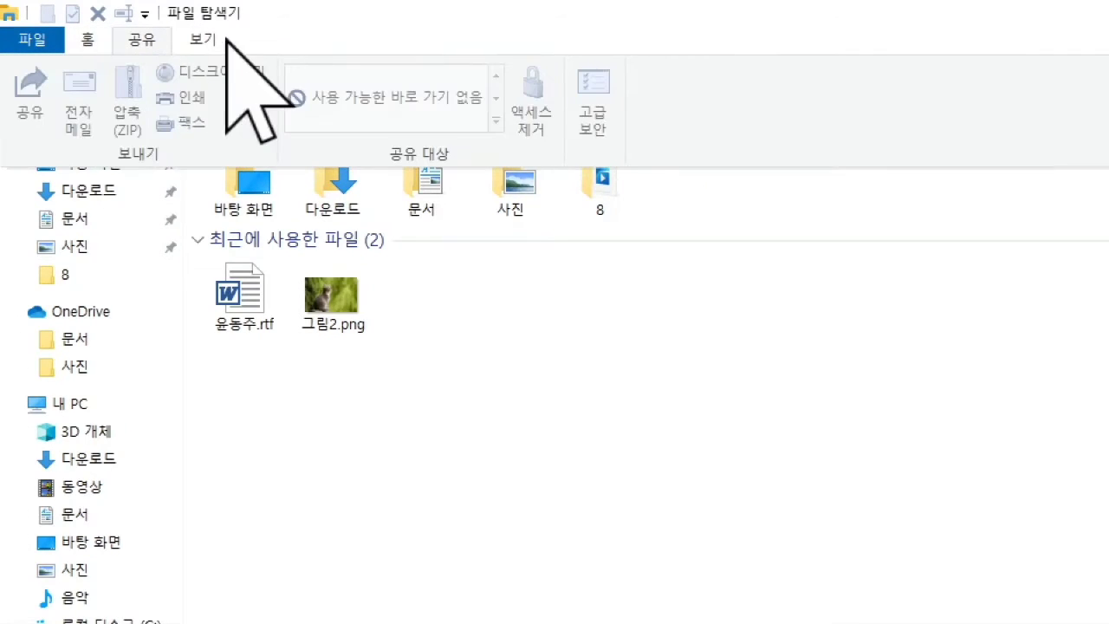
click(202, 39)
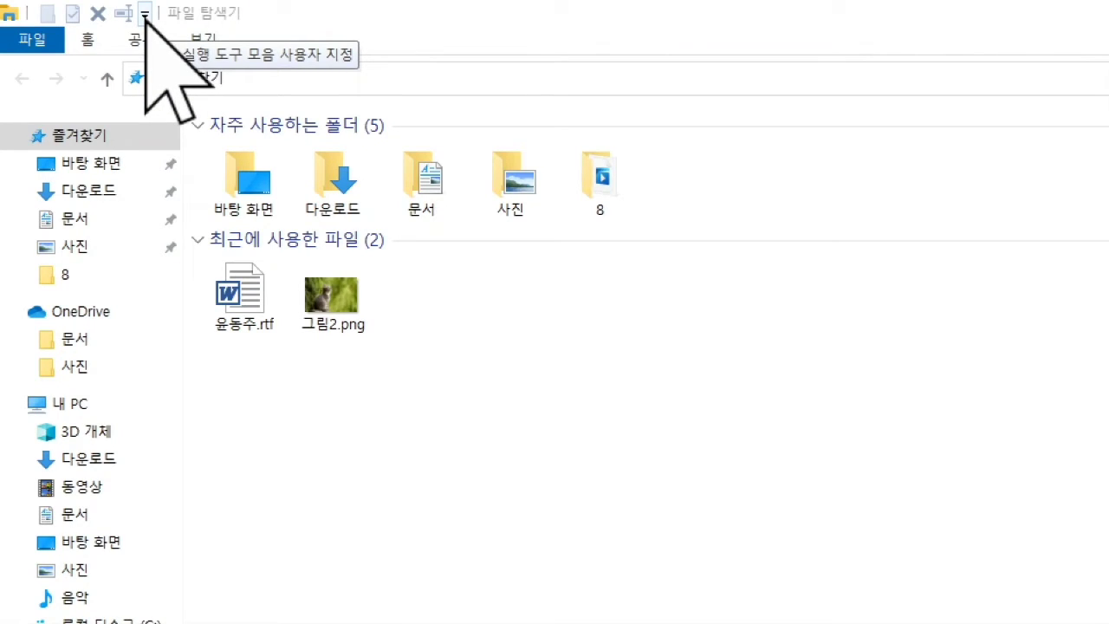
Expand the ribbon permanently by turning off 리본 메뉴 최소화.
click(145, 14)
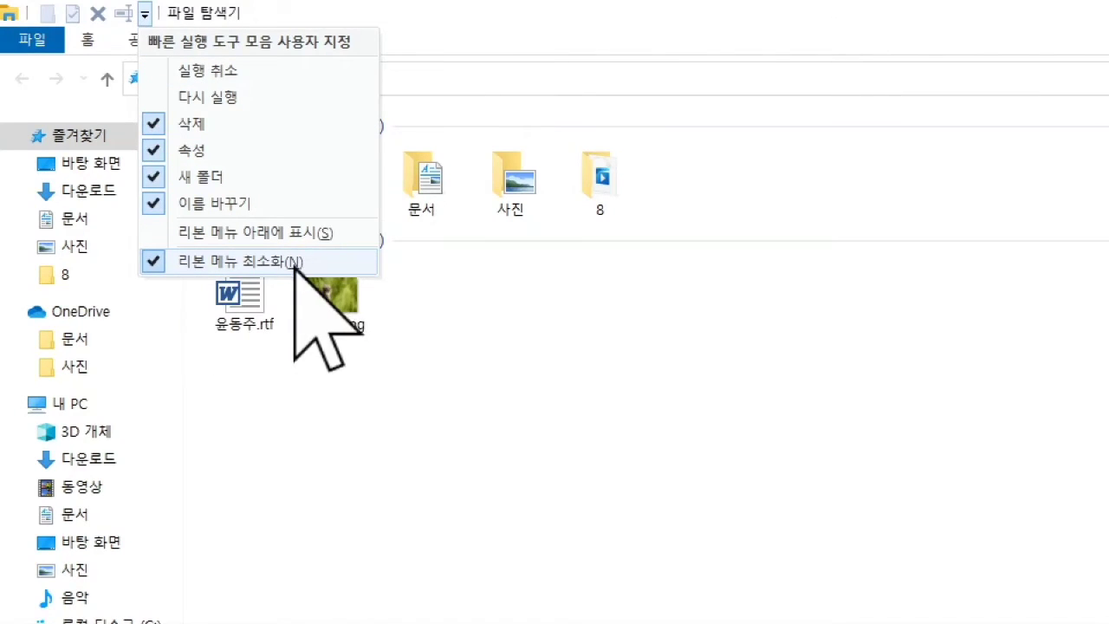
click(153, 260)
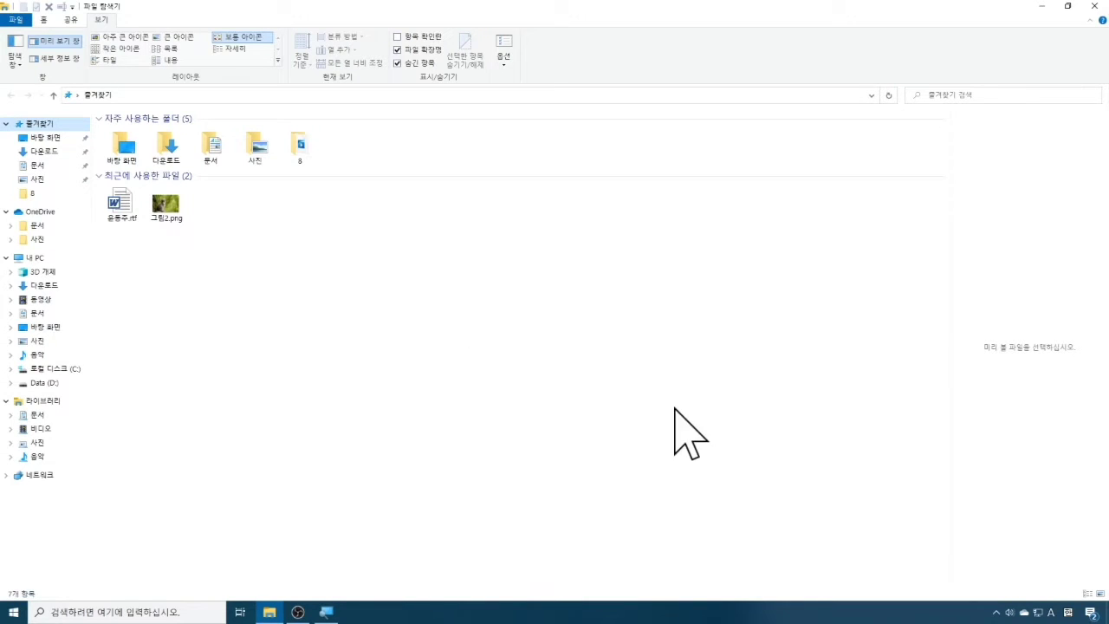
drag(57, 84, 901, 105)
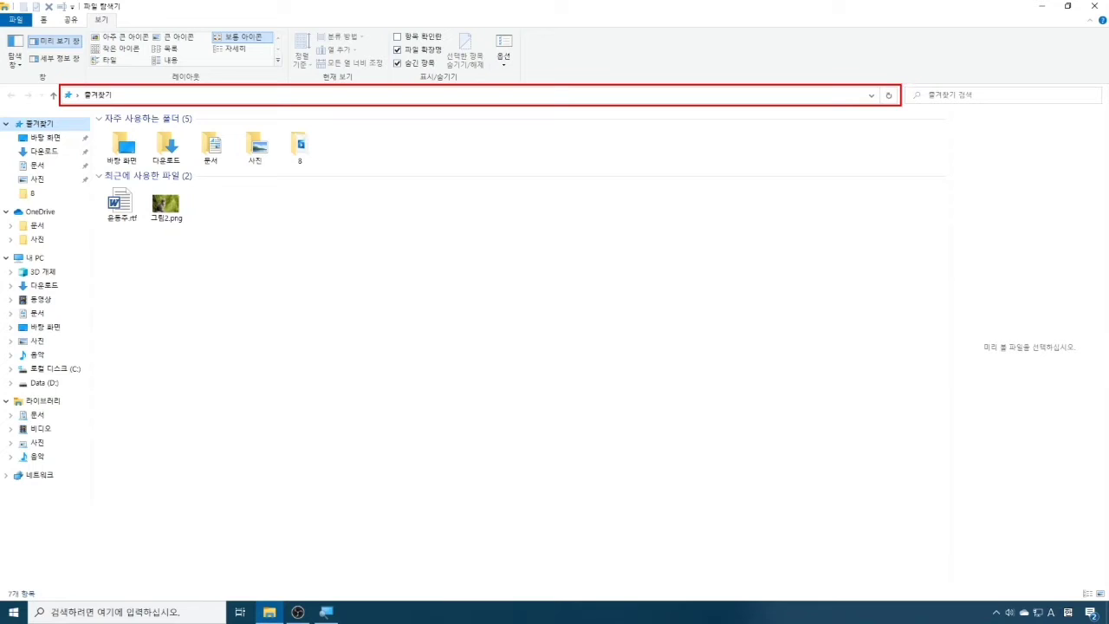
drag(907, 84, 1092, 106)
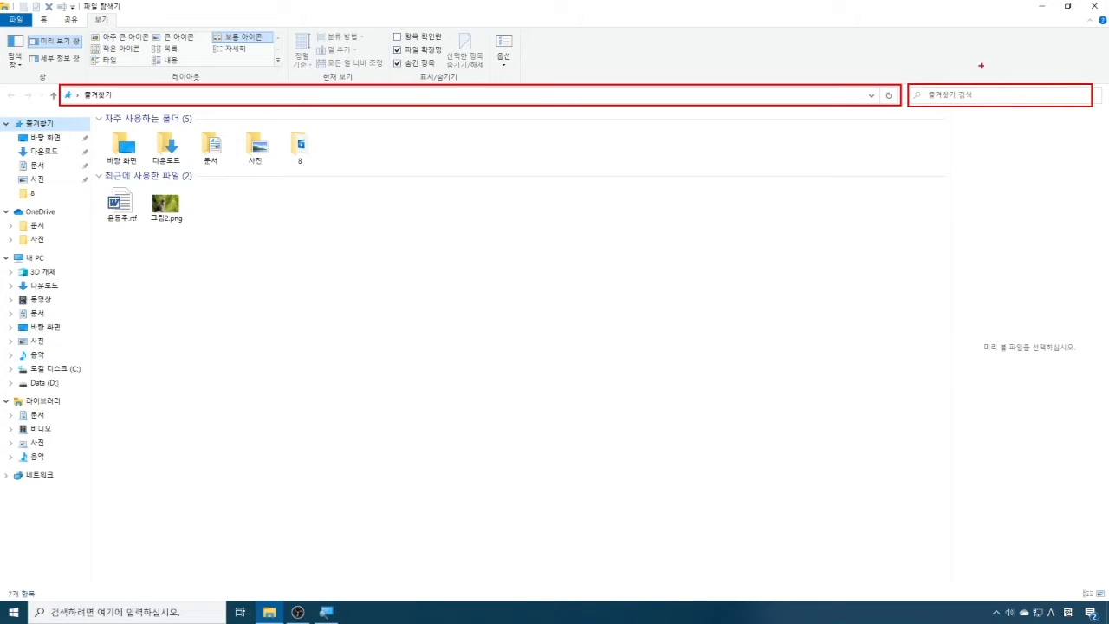
drag(982, 75, 993, 72)
drag(273, 79, 307, 64)
key(Escape)
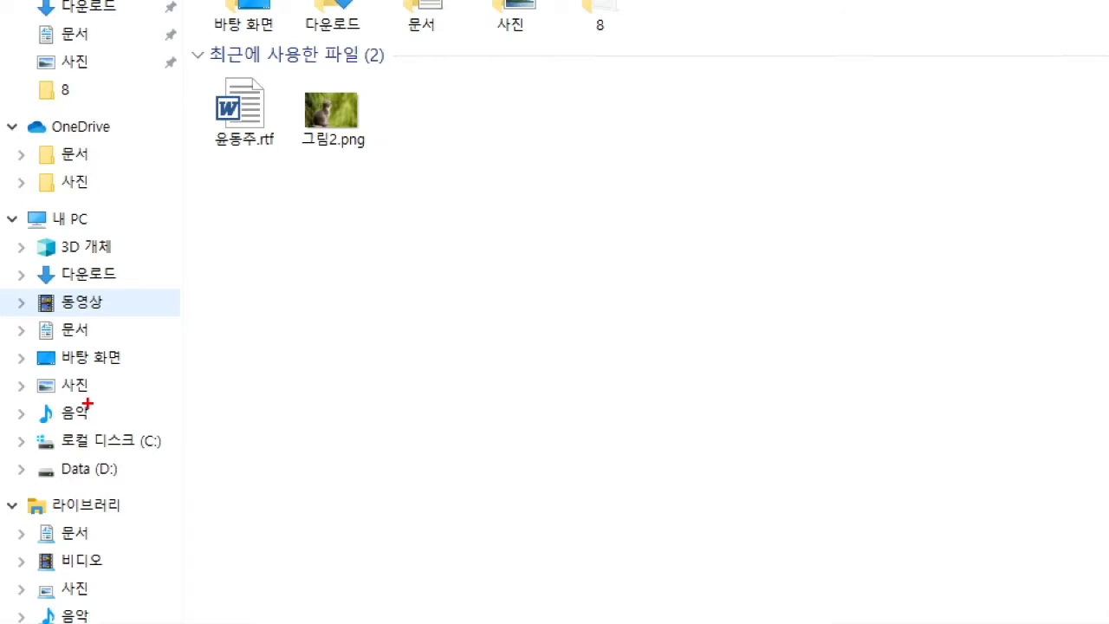
mouse_move(17, 372)
mouse_down()
mouse_move(104, 401)
mouse_move(125, 375)
mouse_up()
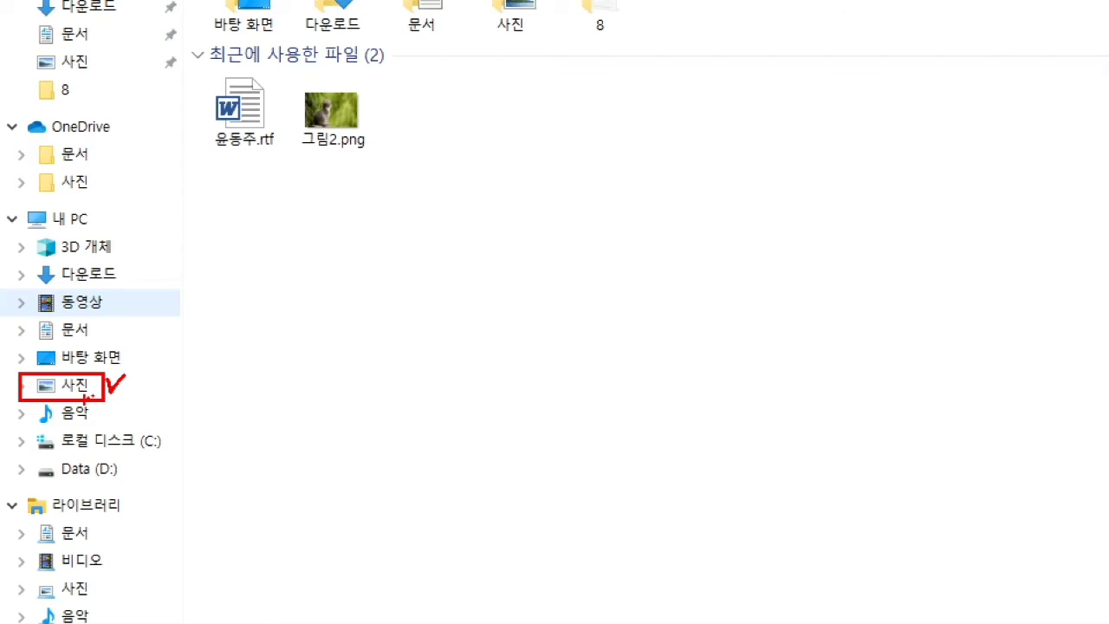
Open the 사진 folder under 내 PC and create a new folder in it.
click(95, 390)
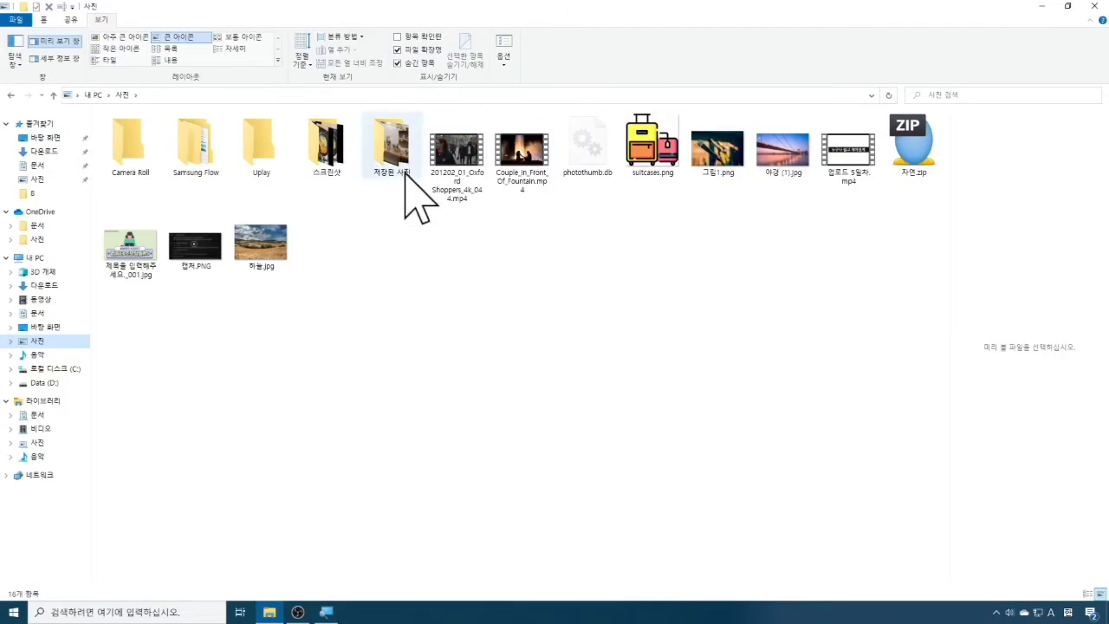
click(537, 350)
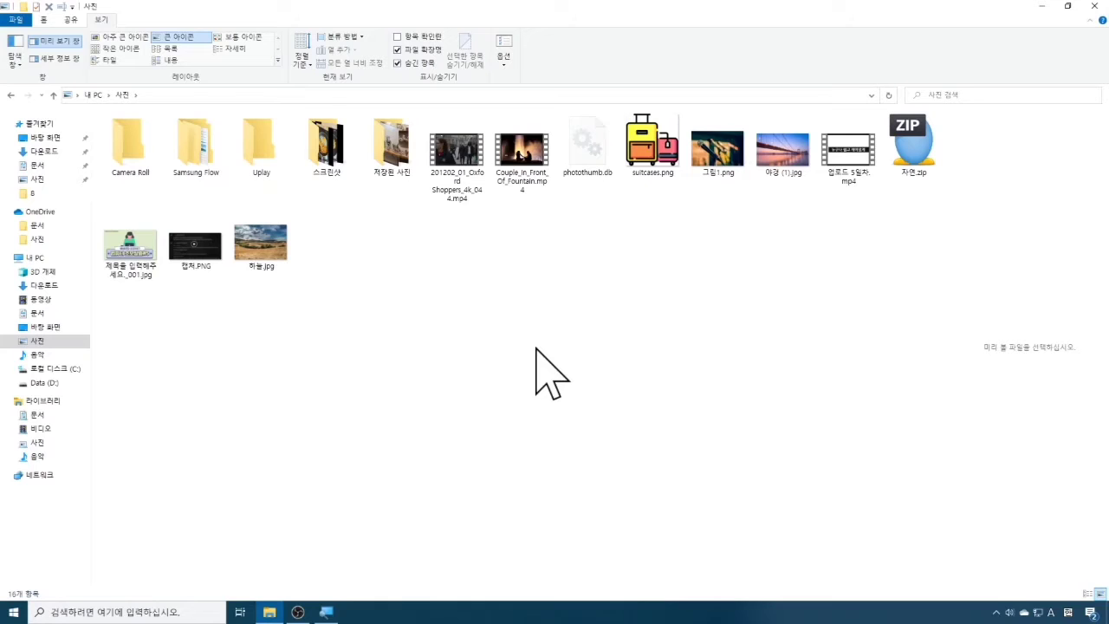
right_click(439, 288)
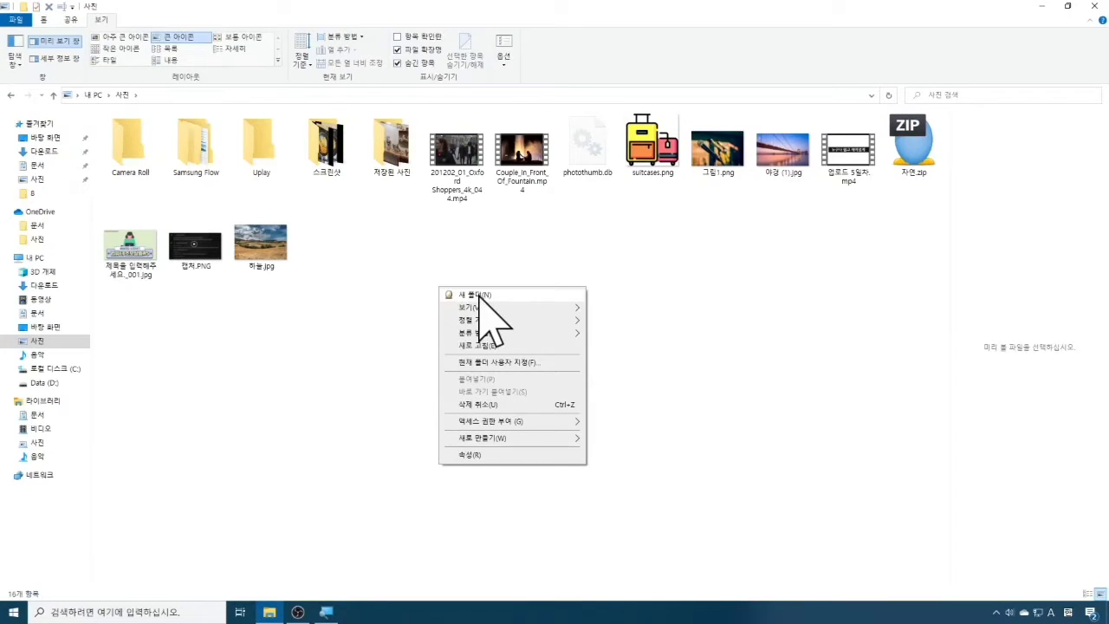
click(480, 296)
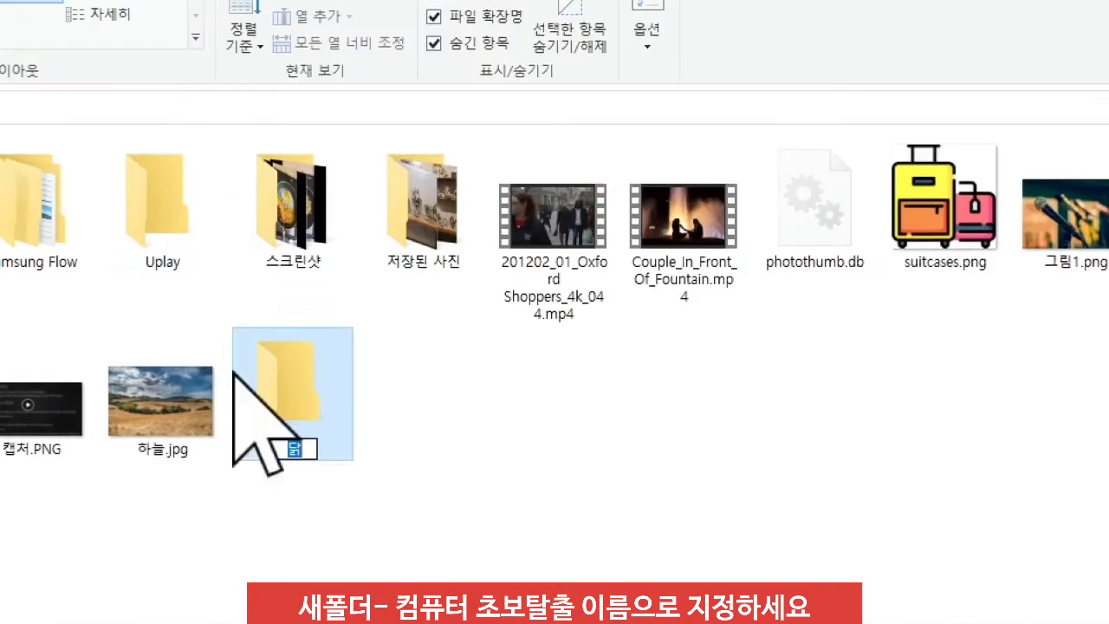
text(zjavbxj)
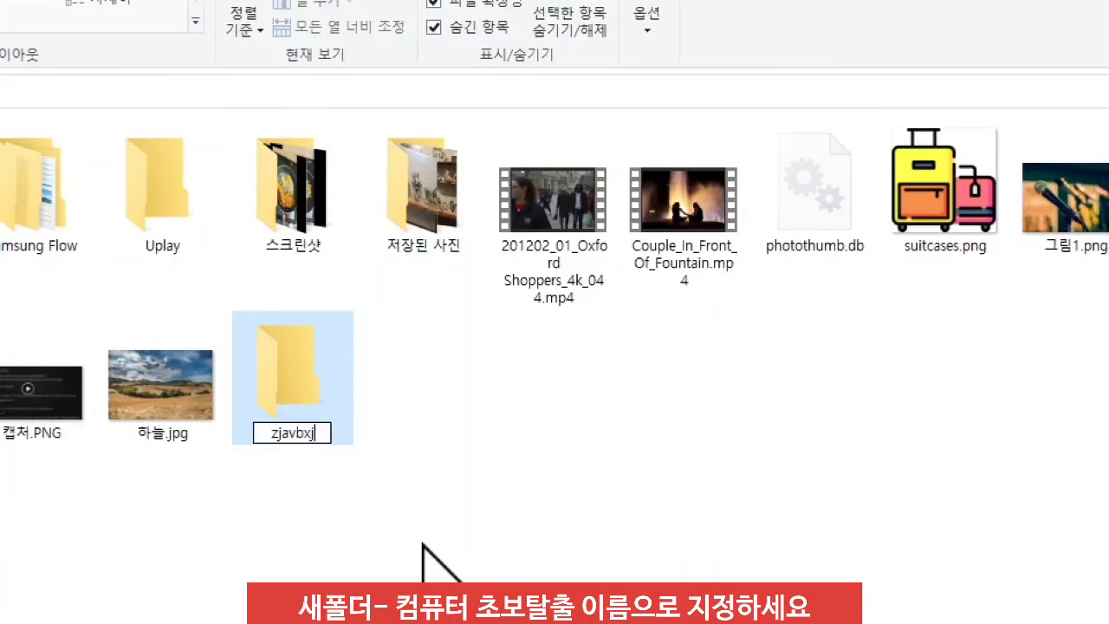
key(BackSpace)
key(BackSpace)
key(BackSpace)
key(BackSpace)
key(BackSpace)
key(BackSpace)
key(BackSpace)
Name the new folder in 사진 as 컴퓨터초보탈출.
text(컴퓨터초)
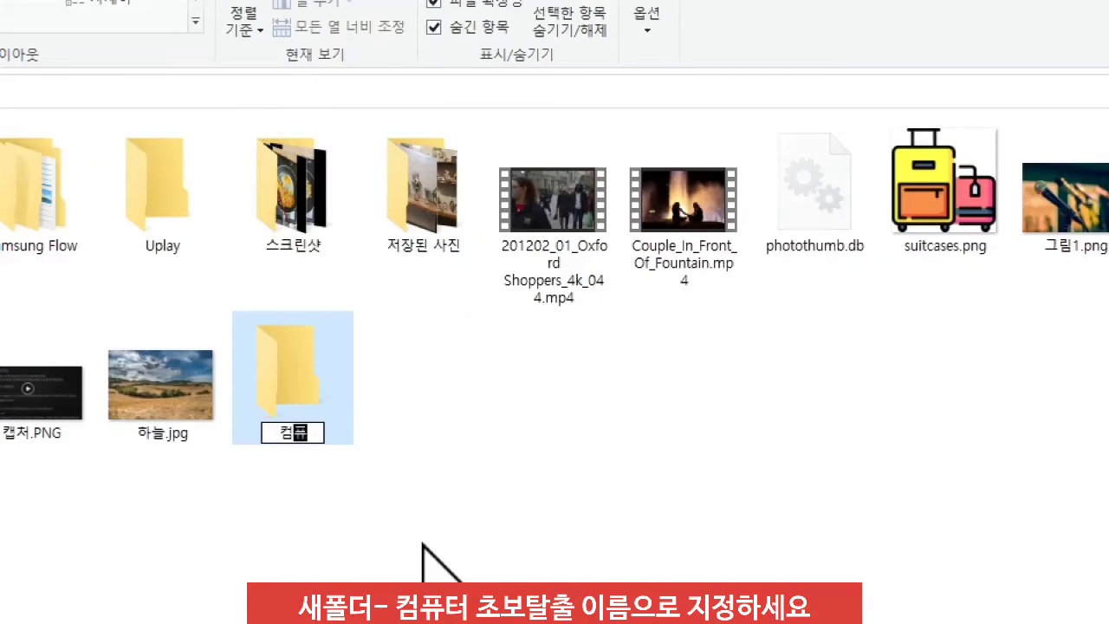
text(보탈출)
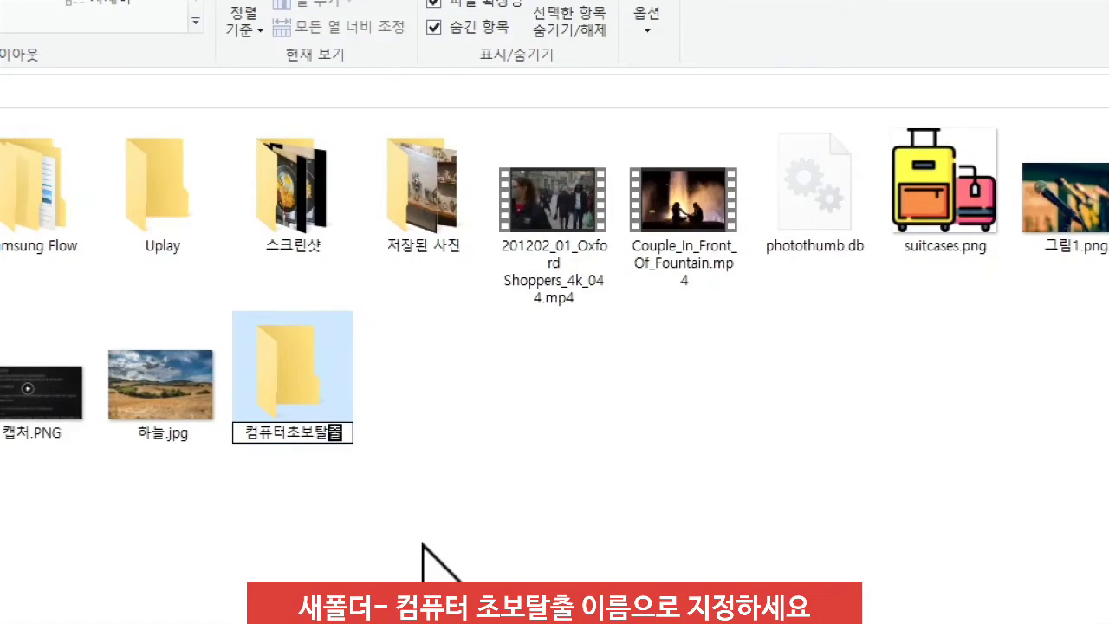
click(541, 342)
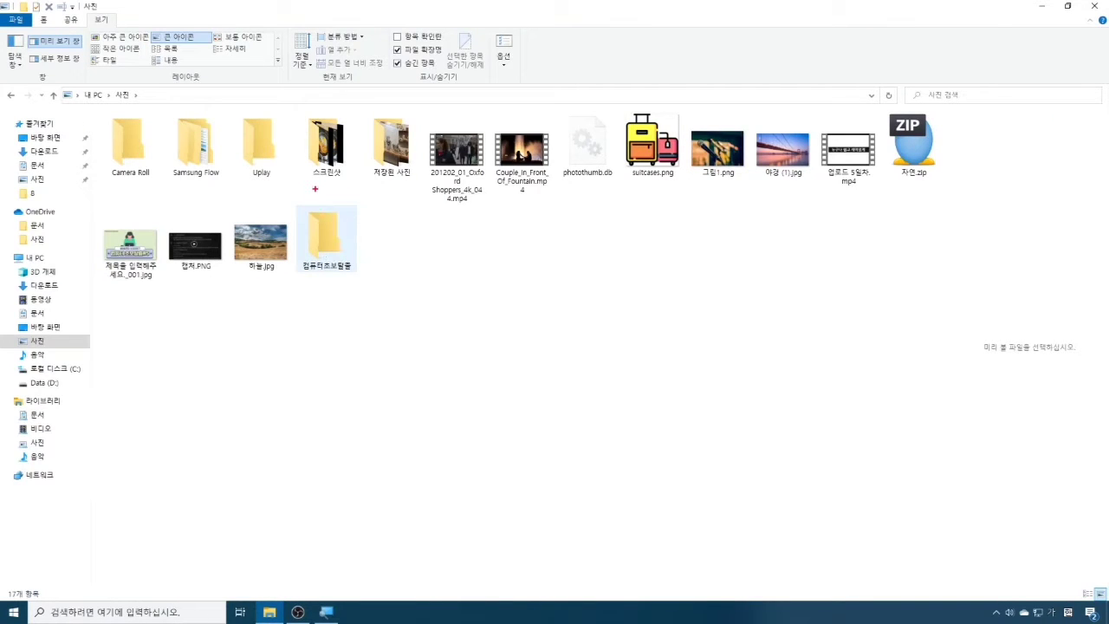
Close the 사진 window and open a new File Explorer window with its search box active.
mouse_move(314, 189)
mouse_down()
mouse_move(335, 206)
mouse_move(345, 178)
mouse_up()
key(Escape)
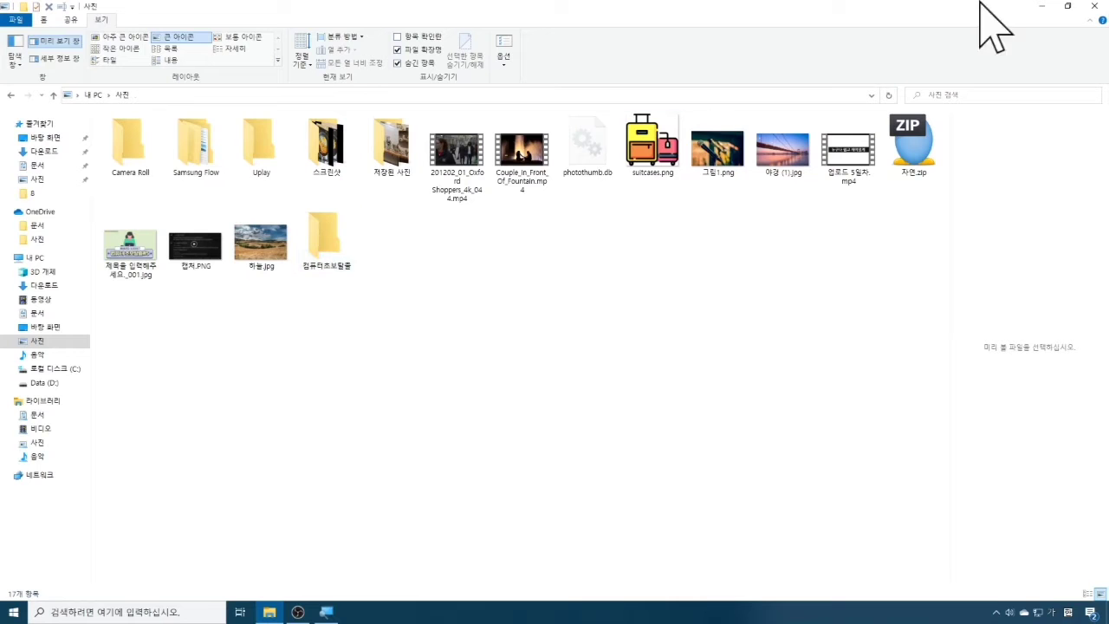
click(1102, 7)
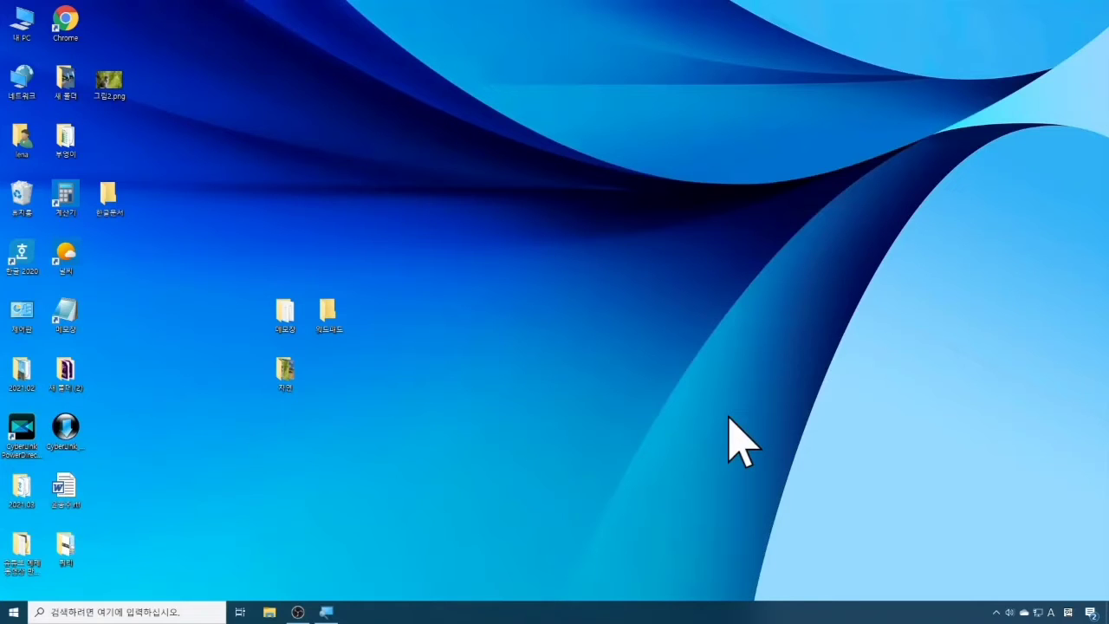
key(super+e)
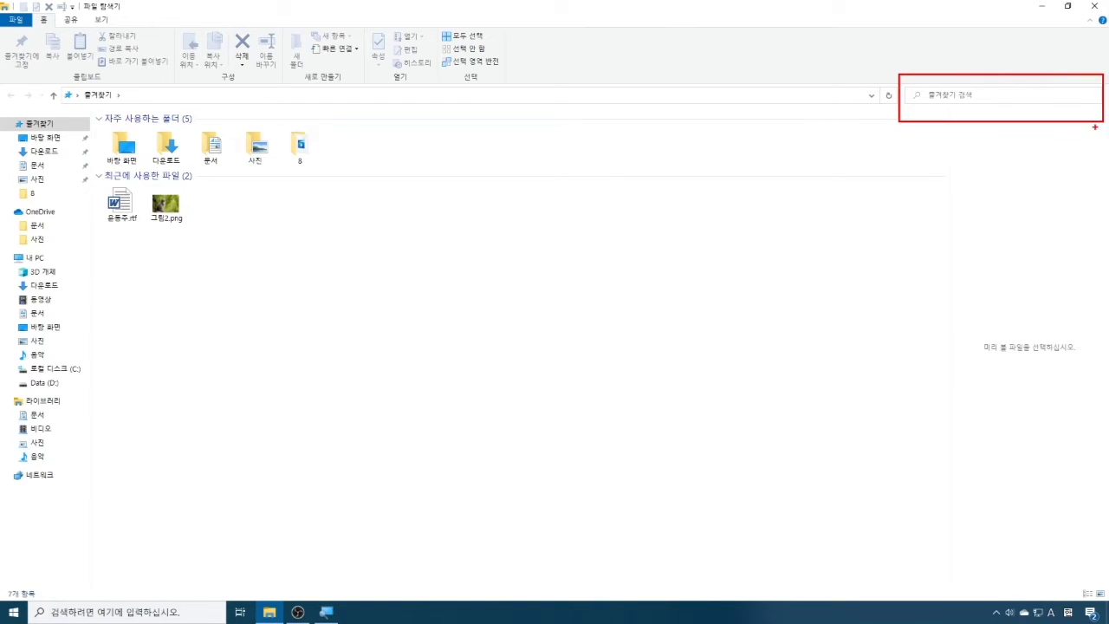
mouse_move(989, 76)
mouse_down()
mouse_move(995, 94)
mouse_move(1009, 63)
mouse_up()
key(Escape)
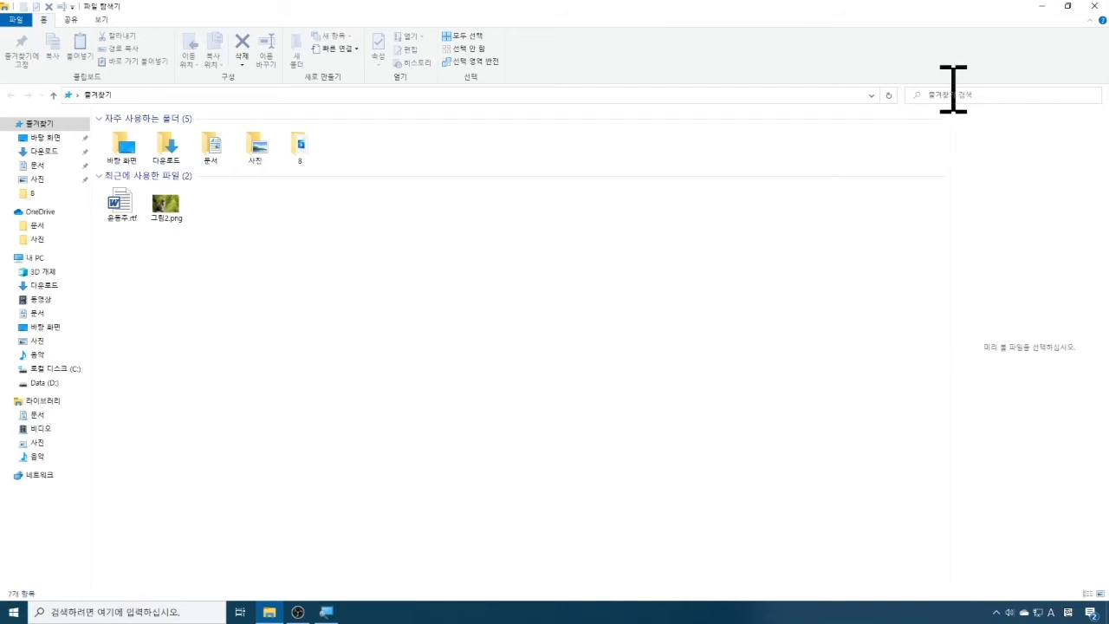
click(948, 96)
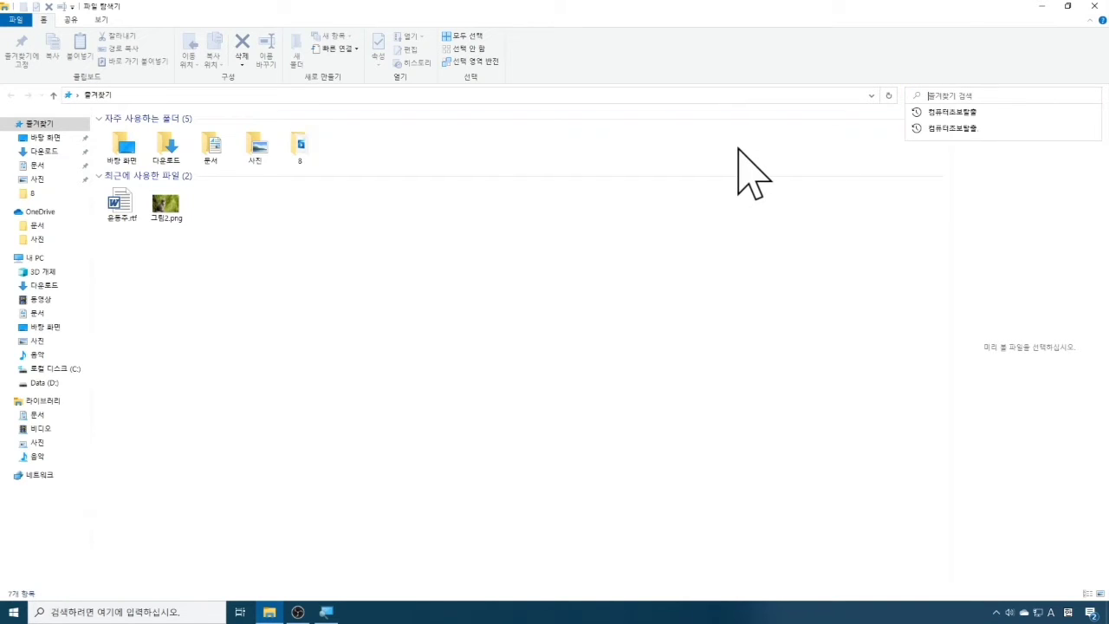
text(zjavbxjch)
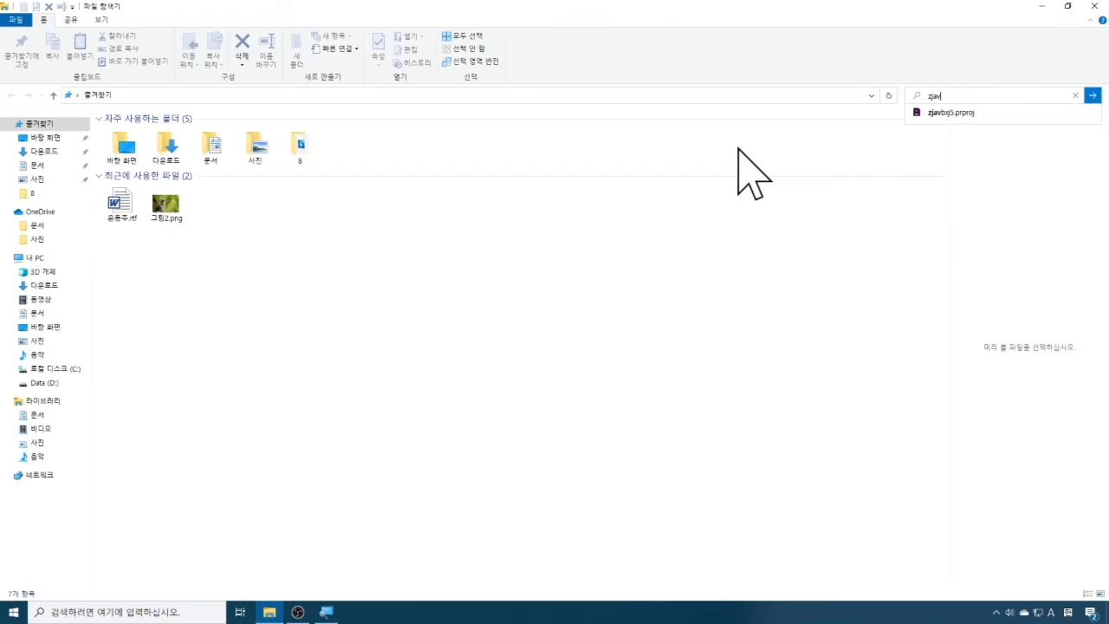
key(BackSpace)
key(BackSpace)
key(BackSpace)
key(BackSpace)
key(BackSpace)
key(BackSpace)
key(BackSpace)
key(BackSpace)
key(BackSpace)
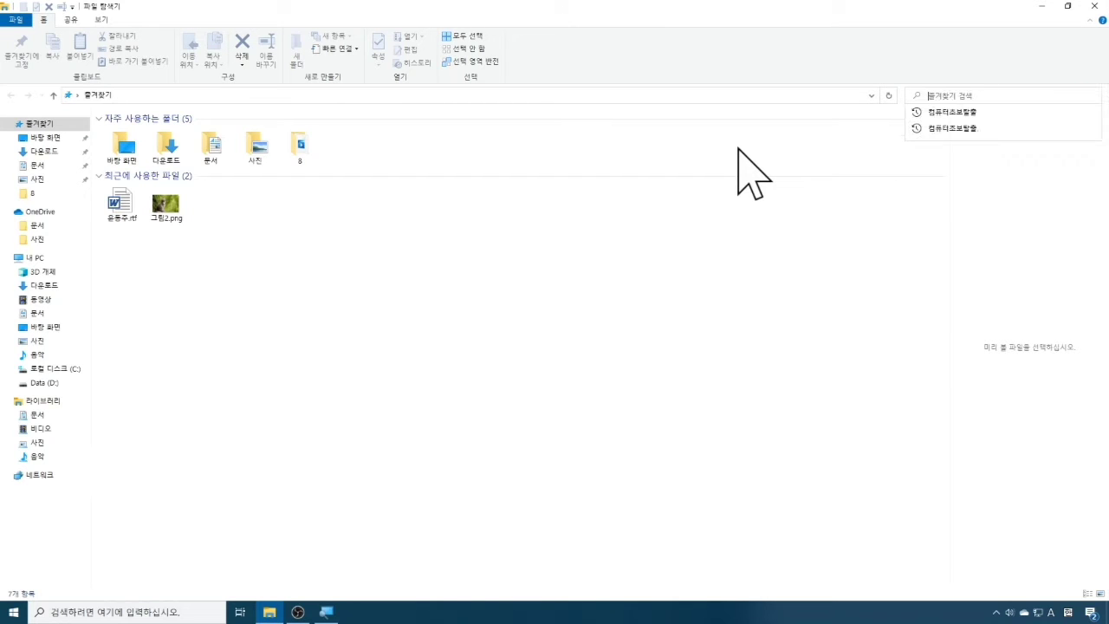
Search from 즐겨찾기 for 컴퓨터초보탈출 using Korean input.
key(Hangul)
text(컴퓨터)
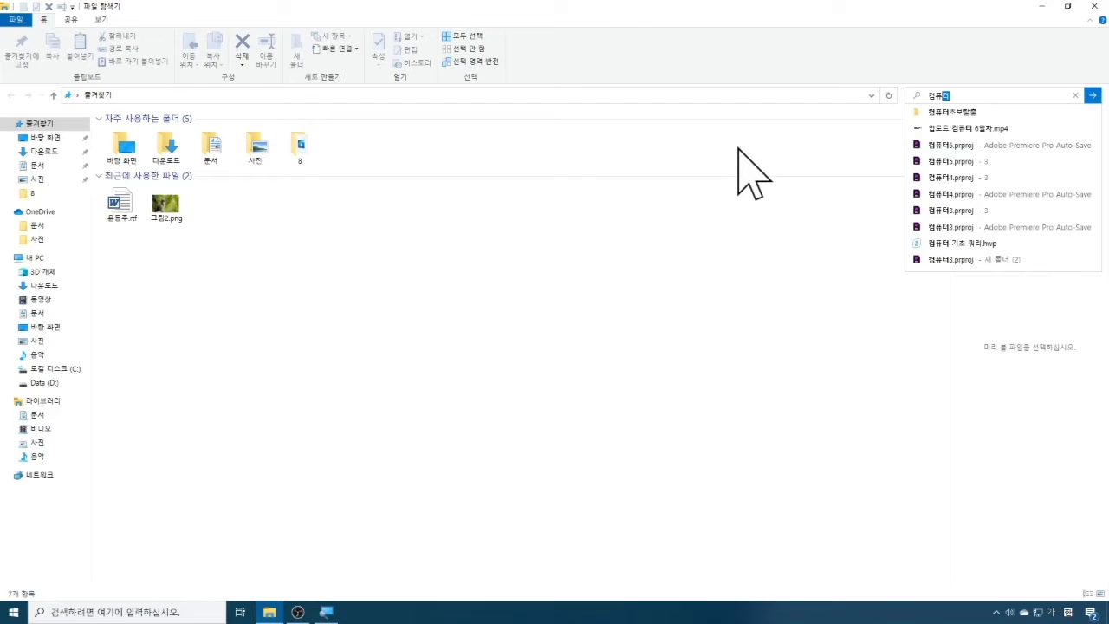
text(초보탈출)
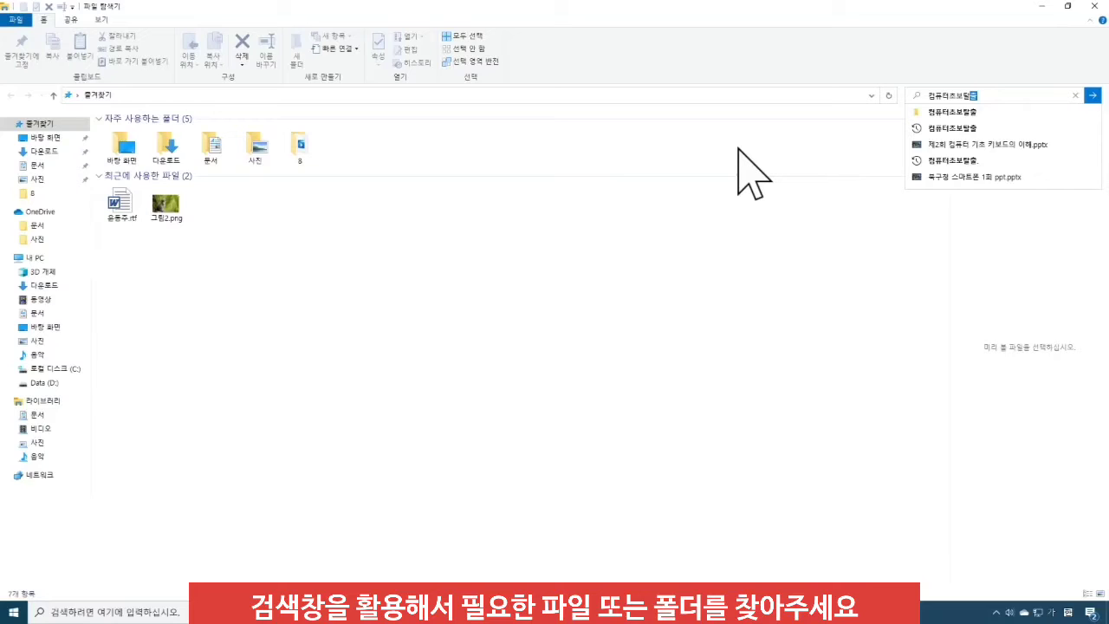
key(Return)
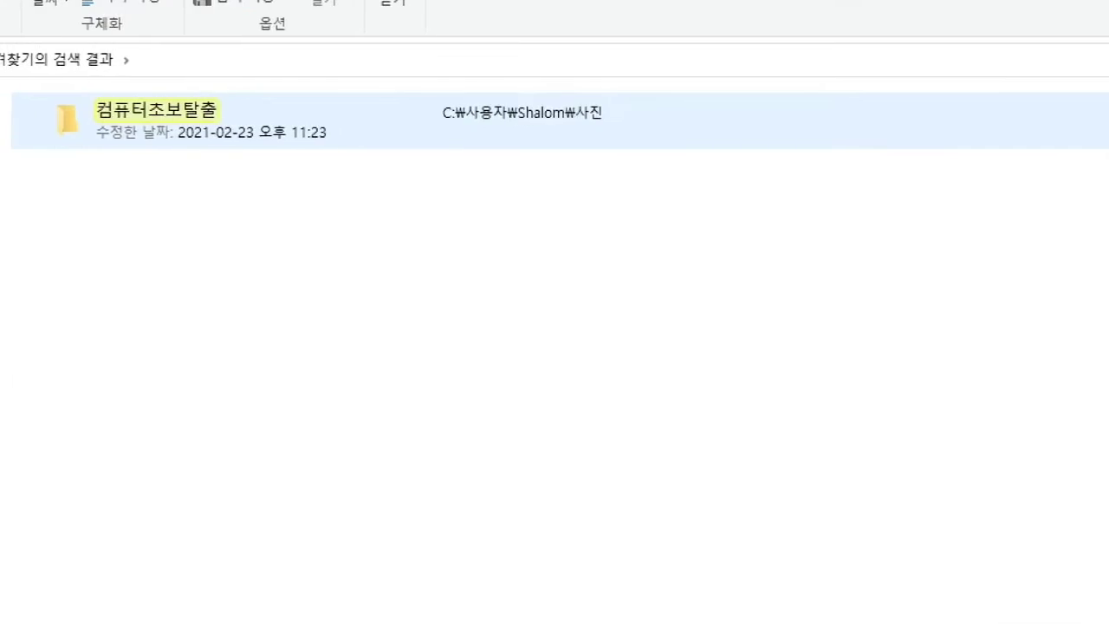
drag(128, 142, 257, 136)
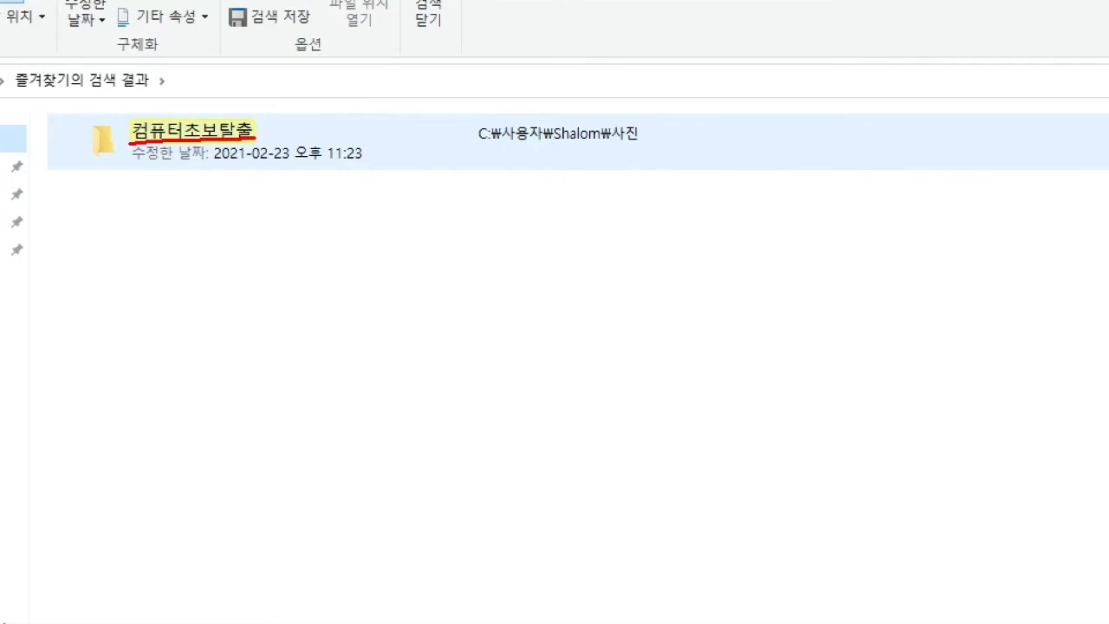
mouse_move(630, 156)
mouse_down()
mouse_move(607, 160)
mouse_move(595, 138)
mouse_move(634, 97)
mouse_move(657, 135)
mouse_move(615, 170)
mouse_up()
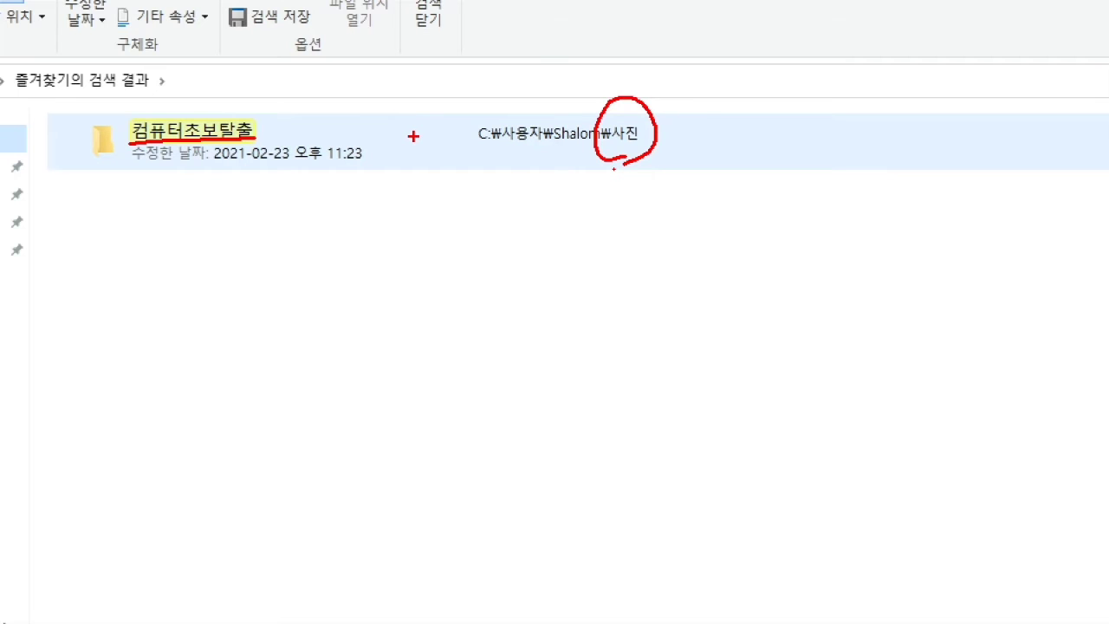
click(627, 150)
drag(611, 137, 643, 143)
key(Escape)
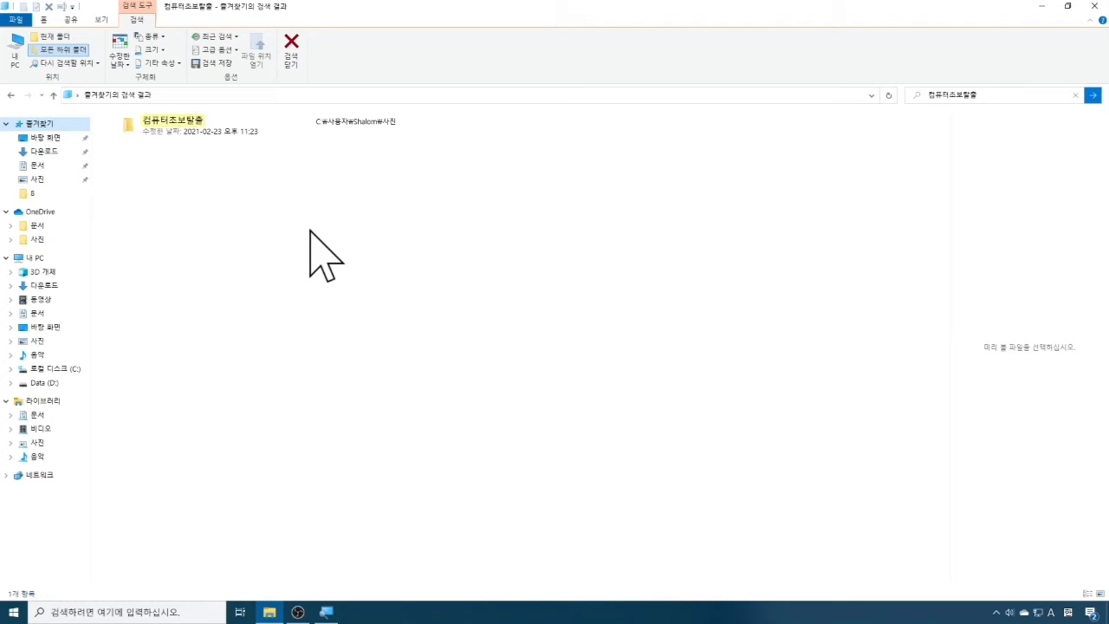
Leave the search results and open the 사진 folder under 내 PC.
click(39, 340)
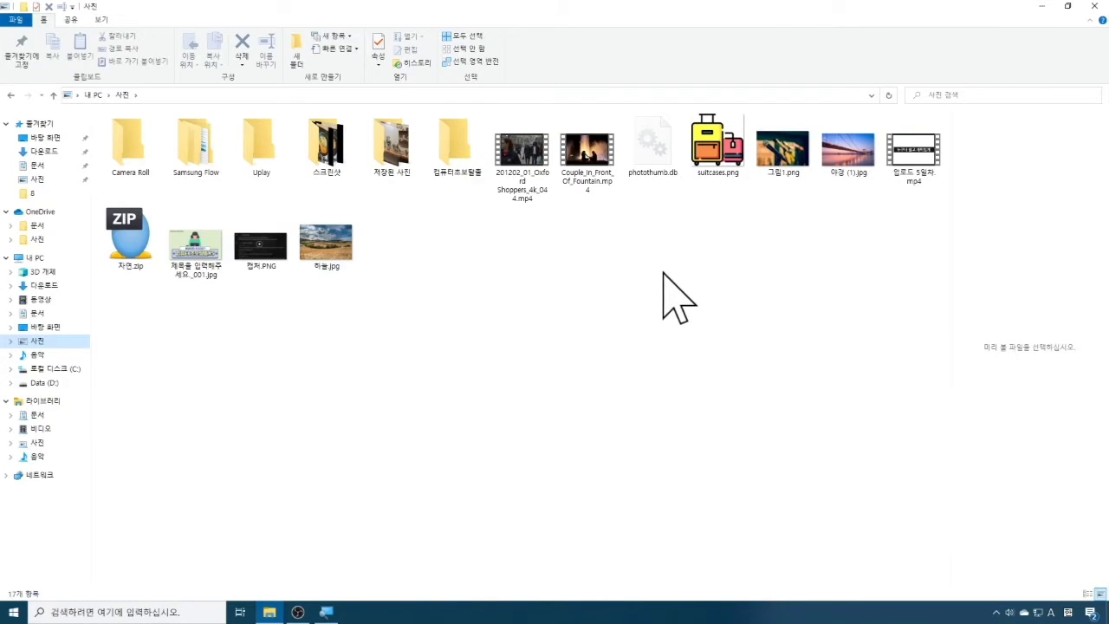
Examine the context commands available for 야경 (1).jpg with the window temporarily reduced from full size.
click(1066, 8)
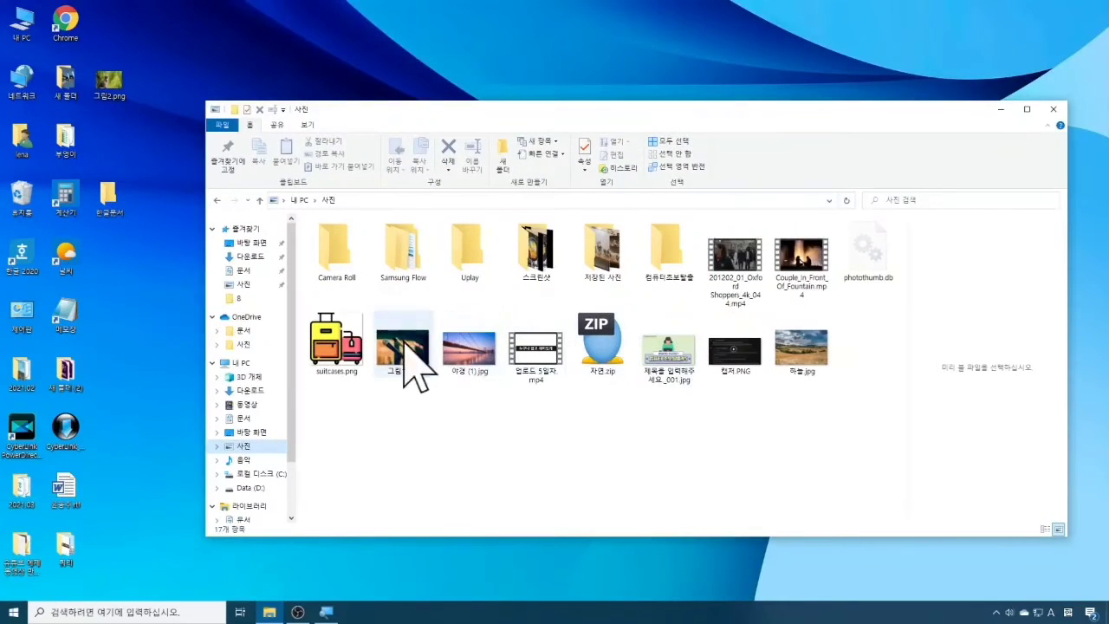
click(457, 343)
drag(457, 334, 511, 433)
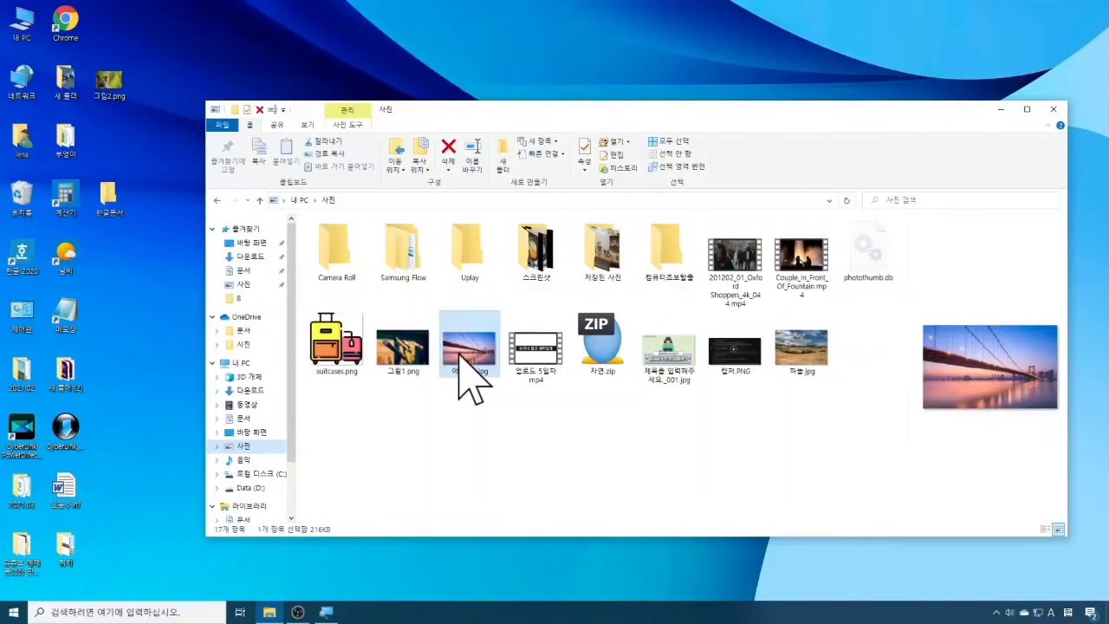
right_click(468, 382)
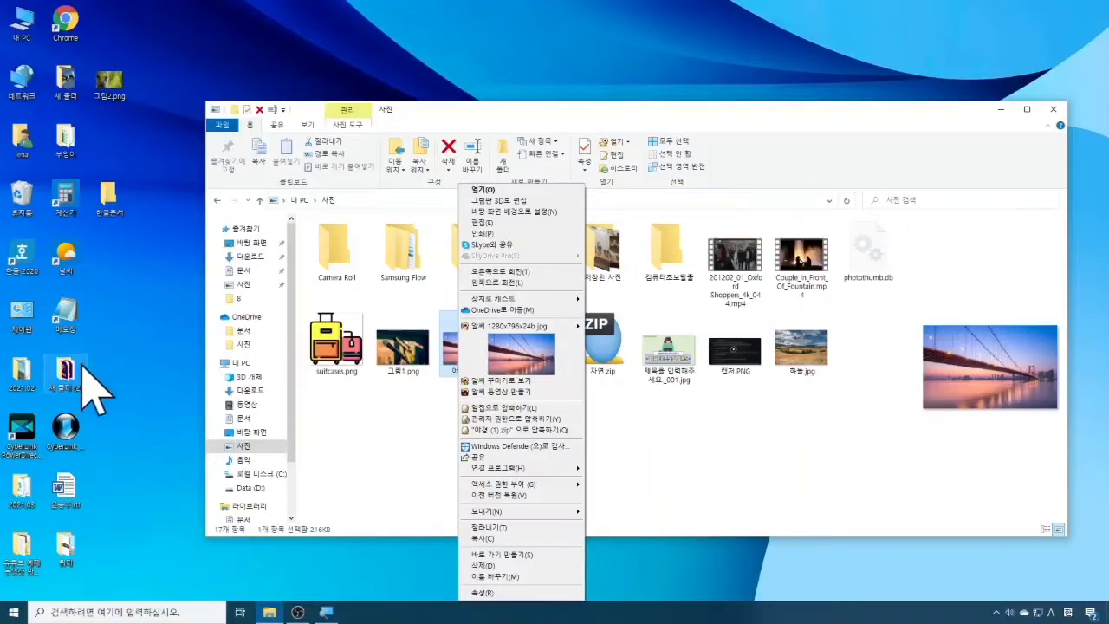
click(639, 483)
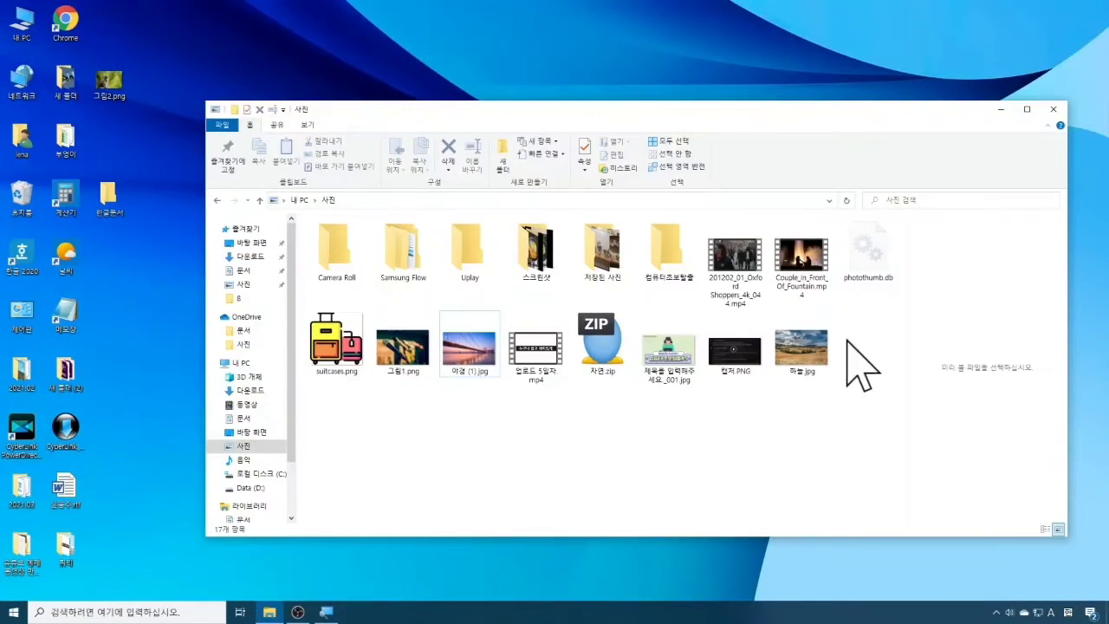
click(1027, 109)
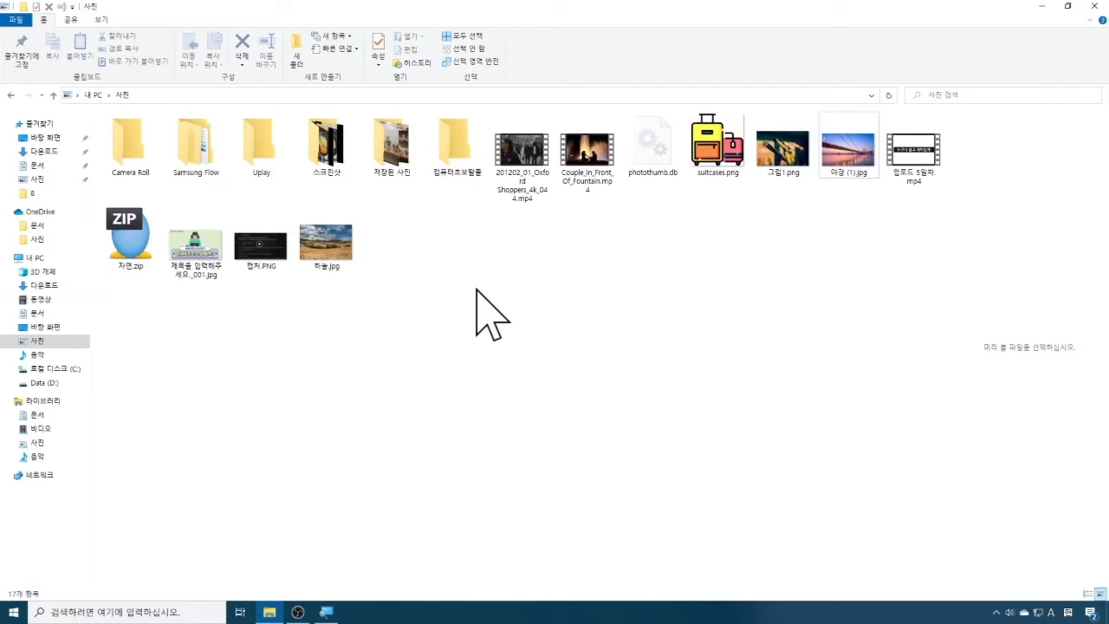
Move 하늘.jpg from the 사진 folder to 바탕 화면 with the 이동 위치 command.
click(312, 244)
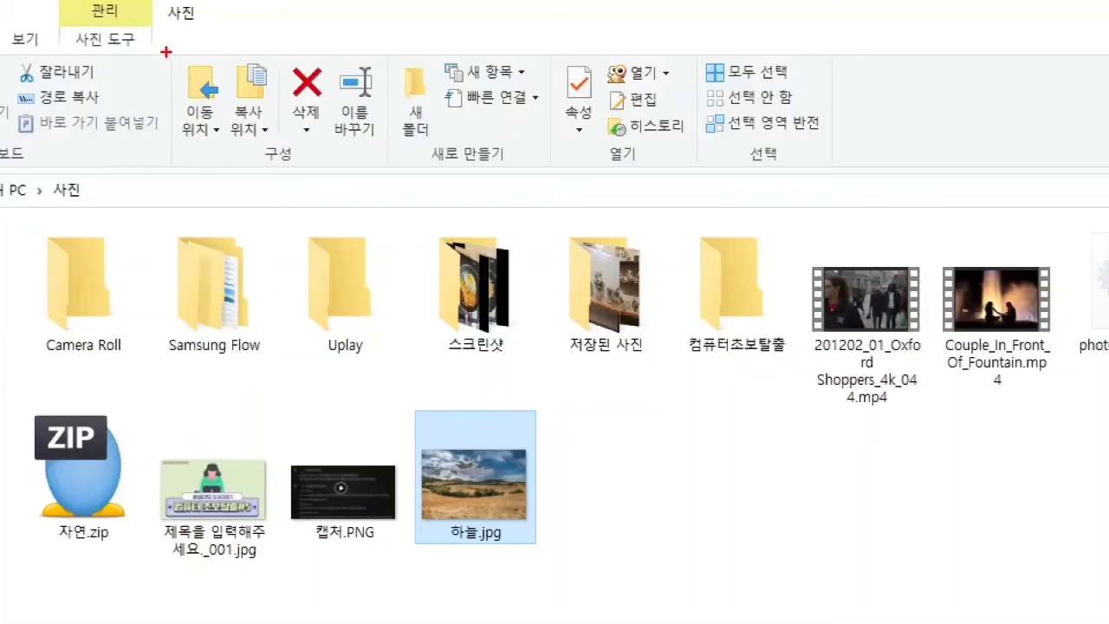
mouse_move(166, 52)
mouse_down()
mouse_move(227, 125)
mouse_move(237, 164)
mouse_up()
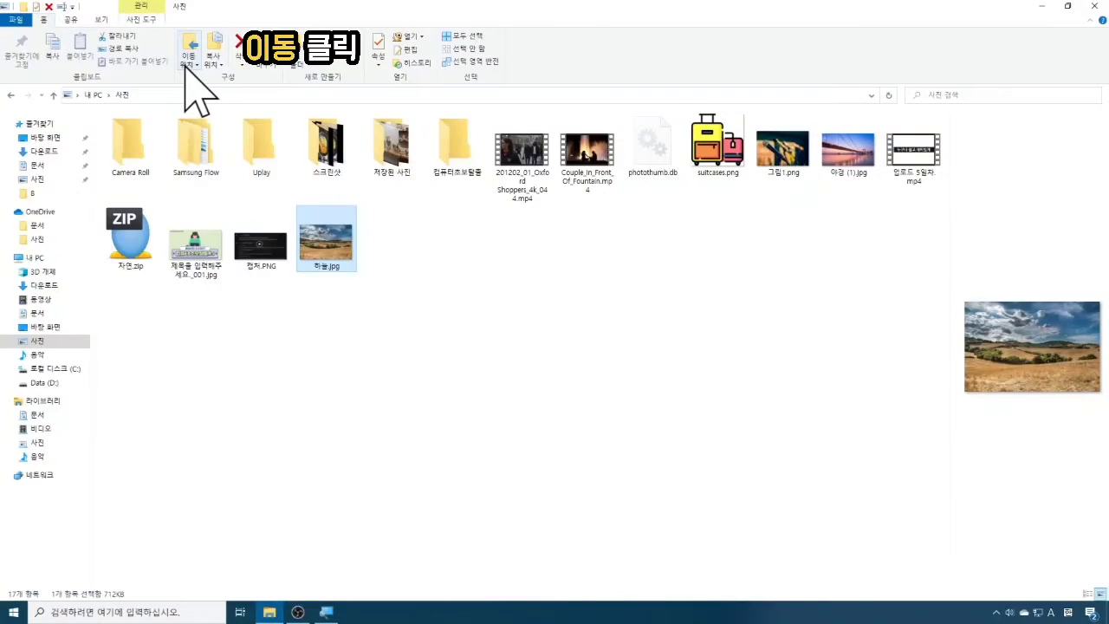
click(185, 63)
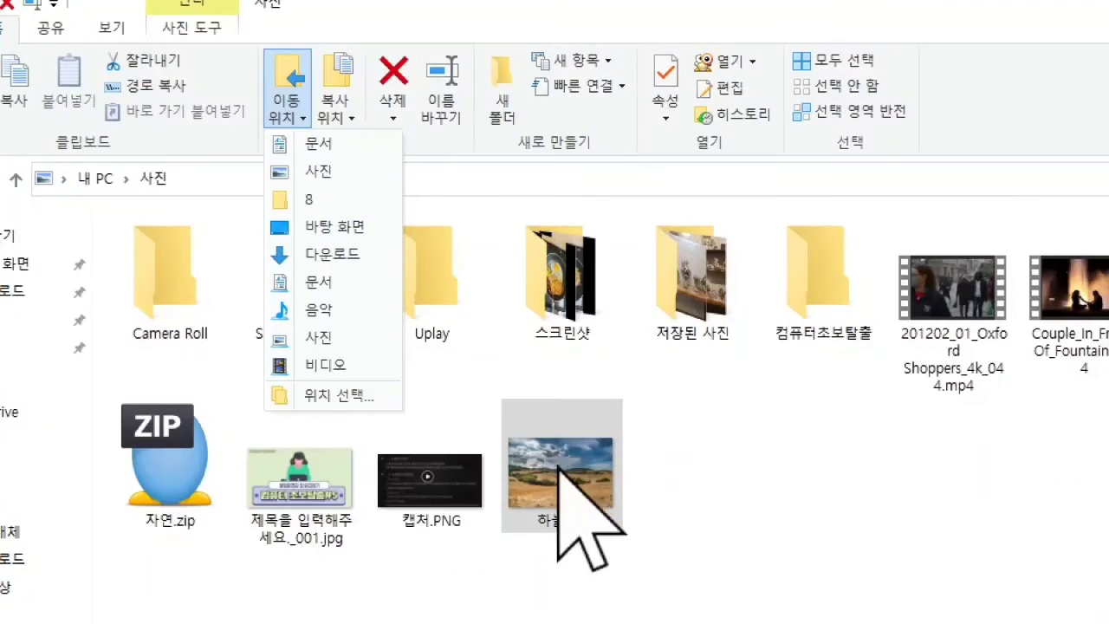
click(318, 230)
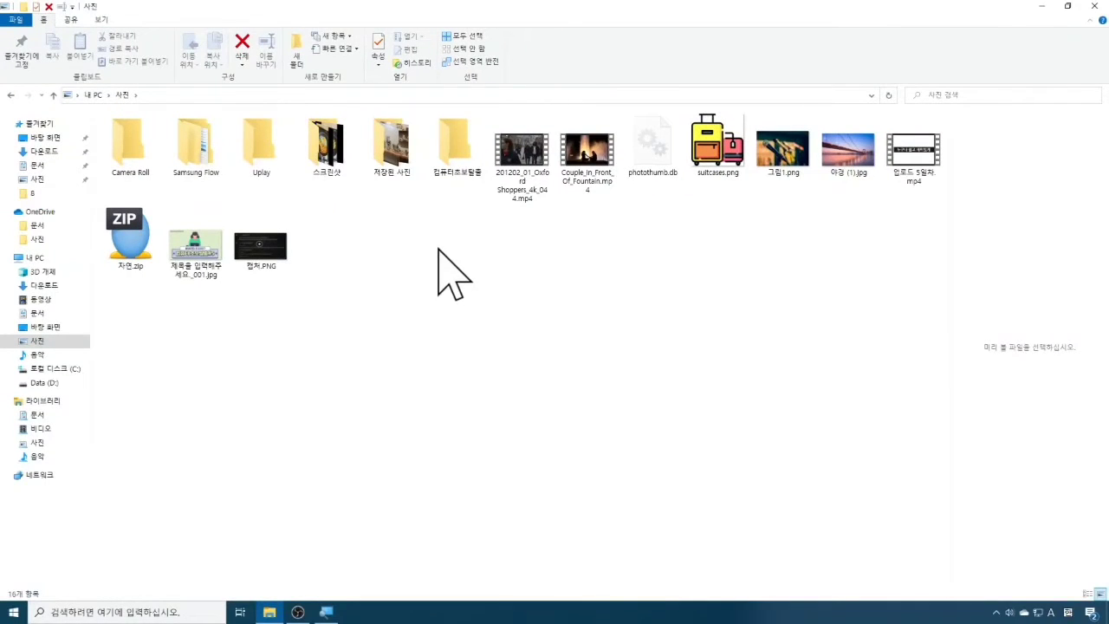
Minimize the File Explorer window and check the desktop for 하늘.jpg.
click(1044, 9)
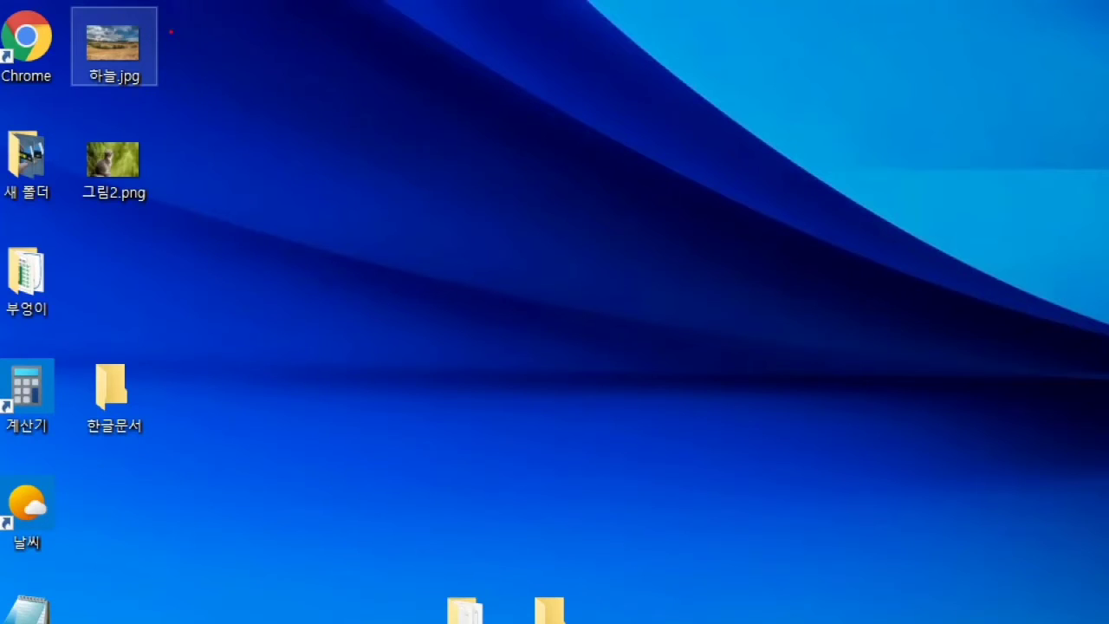
mouse_move(171, 33)
mouse_down()
mouse_move(189, 54)
mouse_move(201, 36)
mouse_up()
key(Escape)
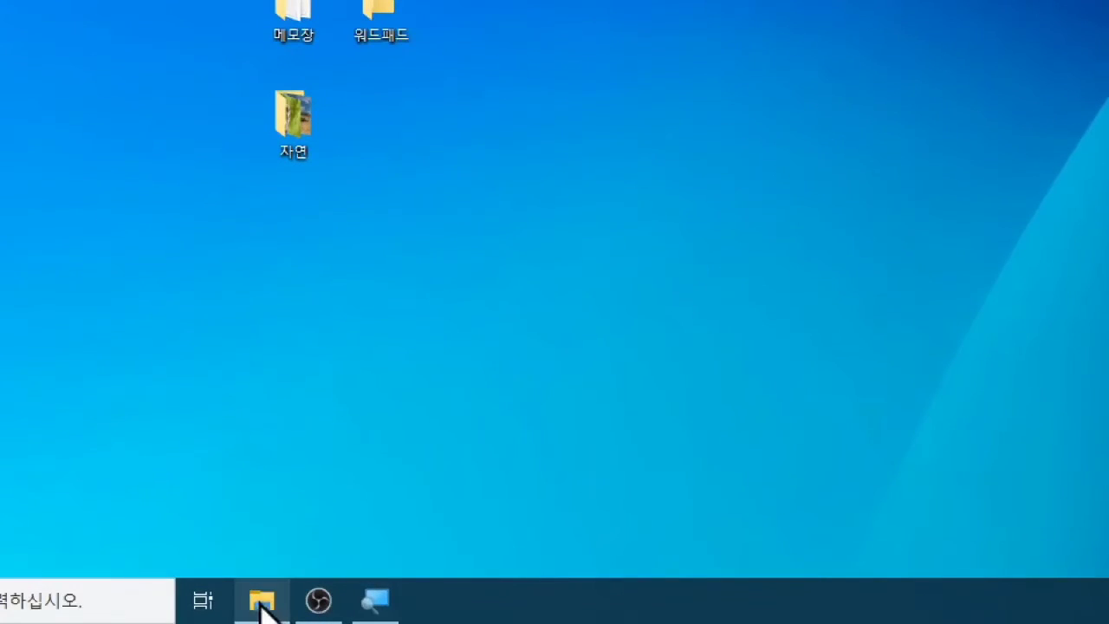
Restore the File Explorer window and copy 야경 (1).jpg from the 사진 folder to 바탕 화면 with the 복사 위치 command.
mouse_move(262, 605)
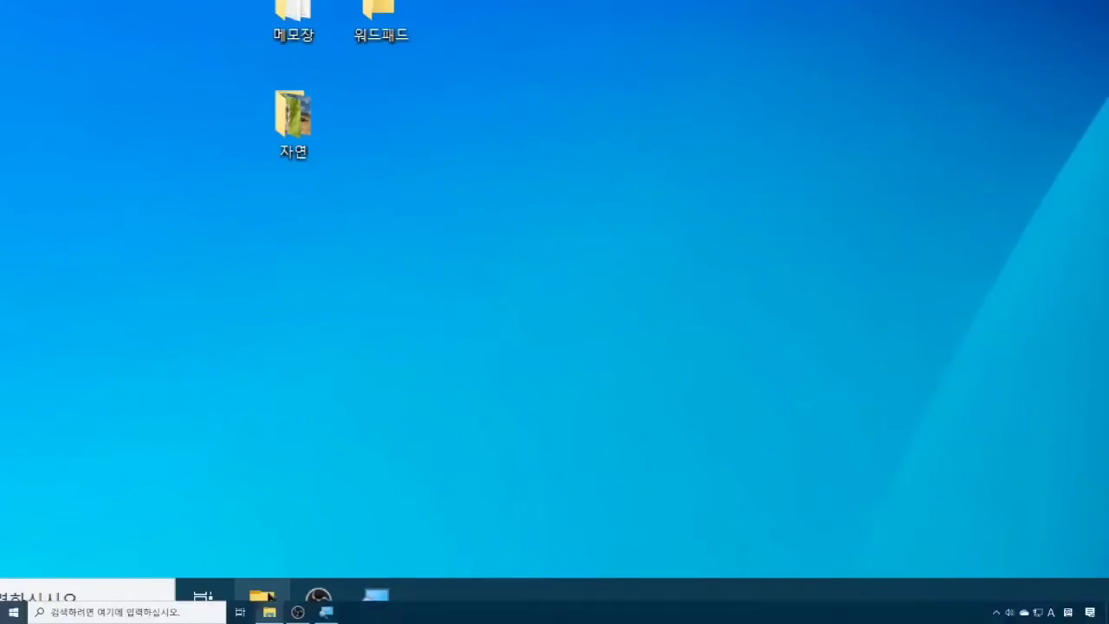
click(270, 595)
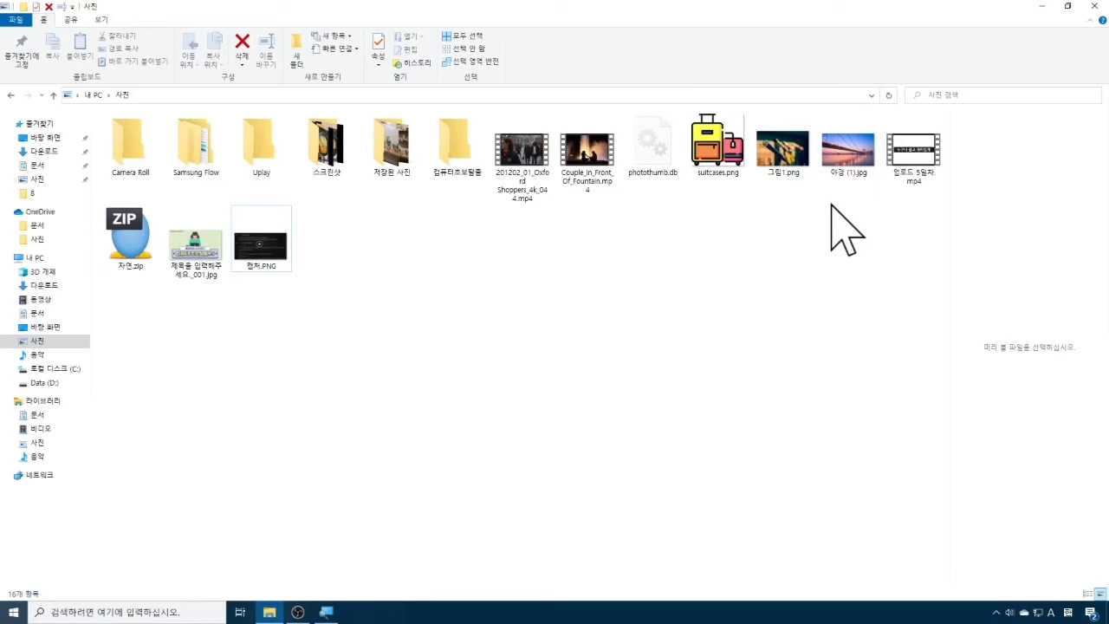
mouse_move(836, 172)
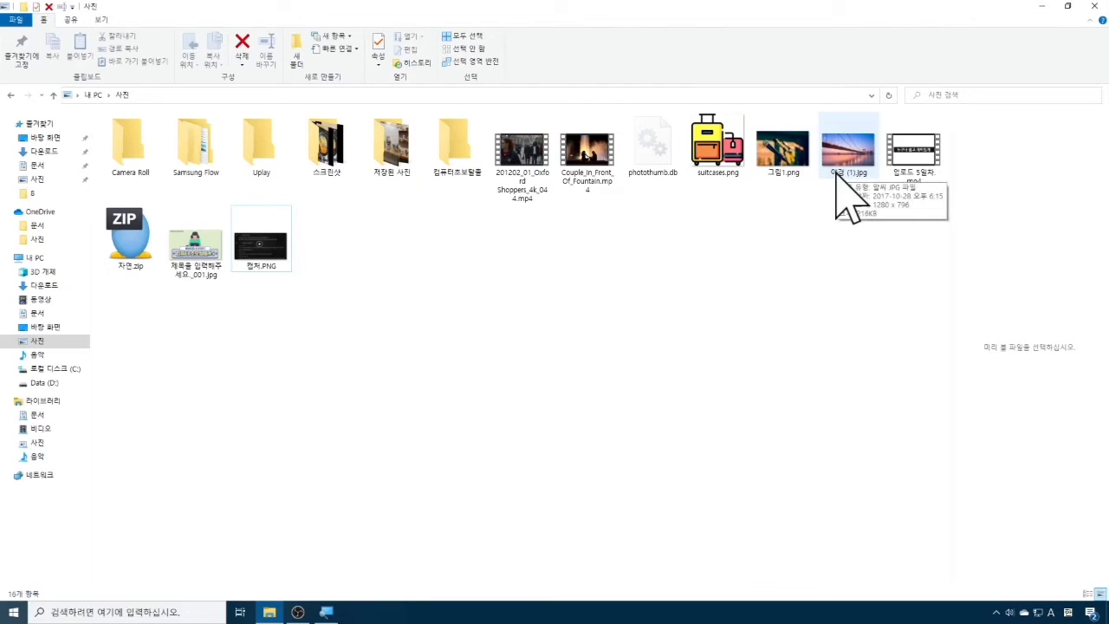
click(838, 174)
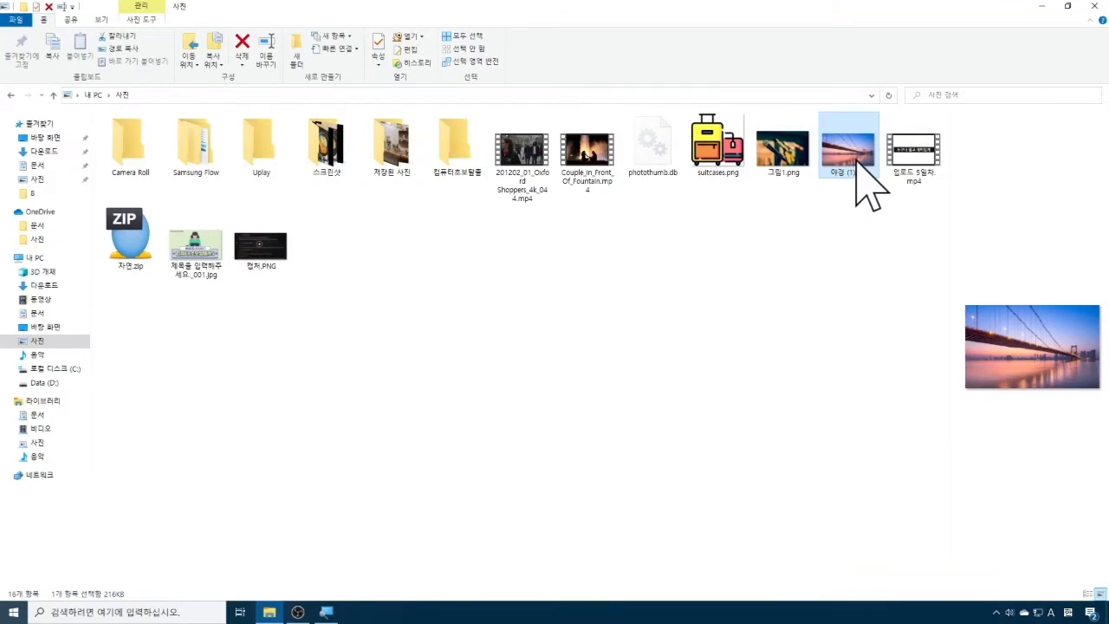
mouse_move(837, 116)
mouse_down()
mouse_move(852, 144)
mouse_move(857, 123)
mouse_up()
key(Escape)
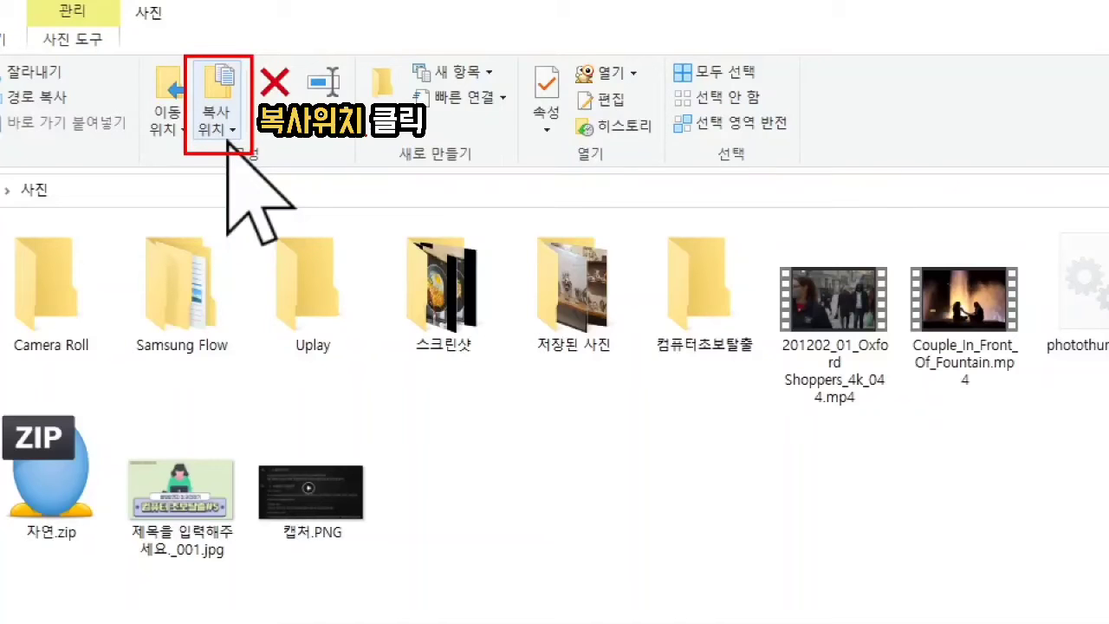
click(227, 129)
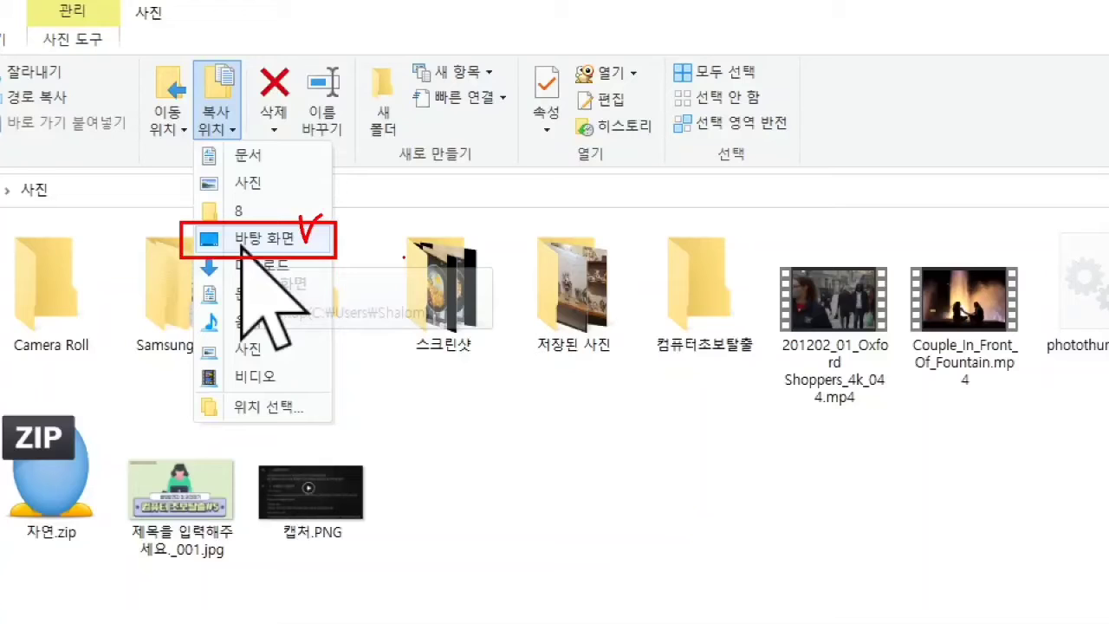
click(241, 245)
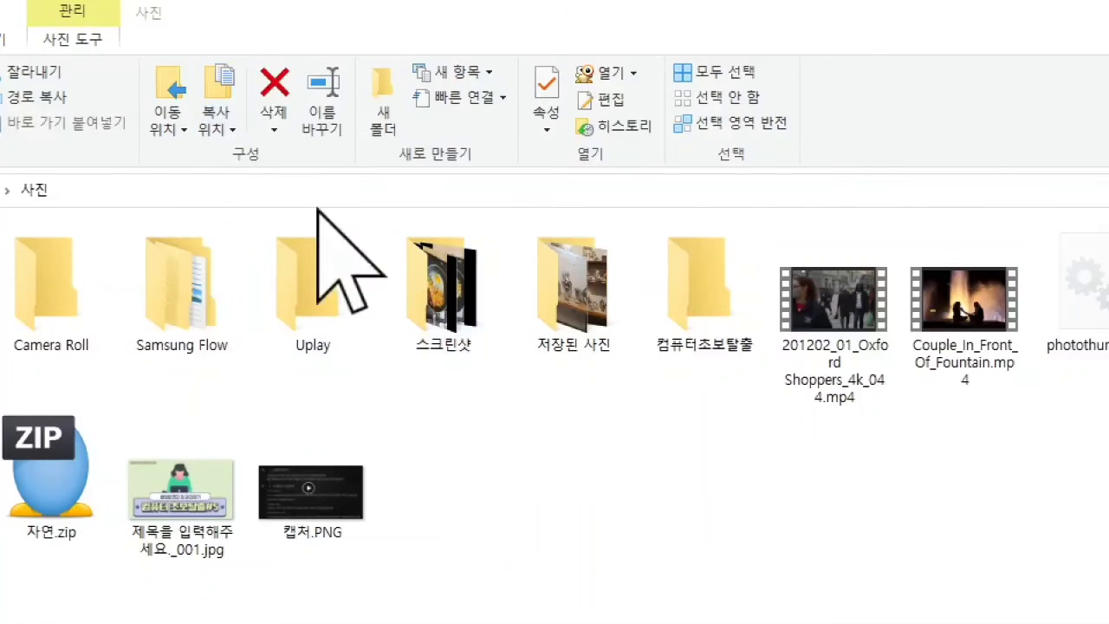
click(219, 126)
click(271, 247)
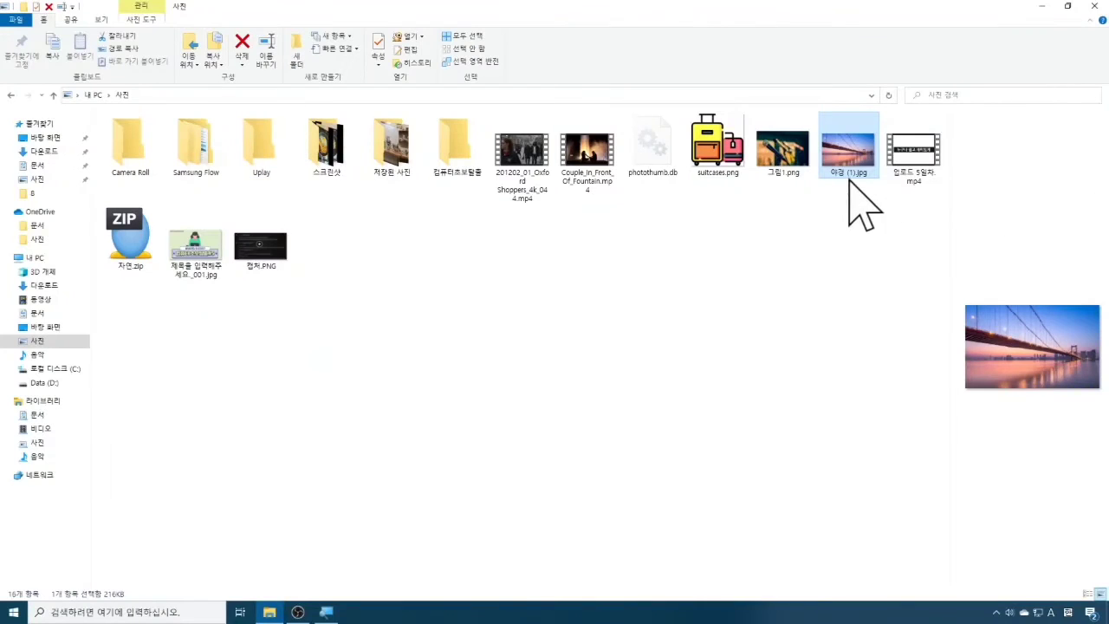
Minimize the File Explorer window to check the desktop for the copied 야경 (1).jpg, and restore the window.
drag(809, 108, 888, 189)
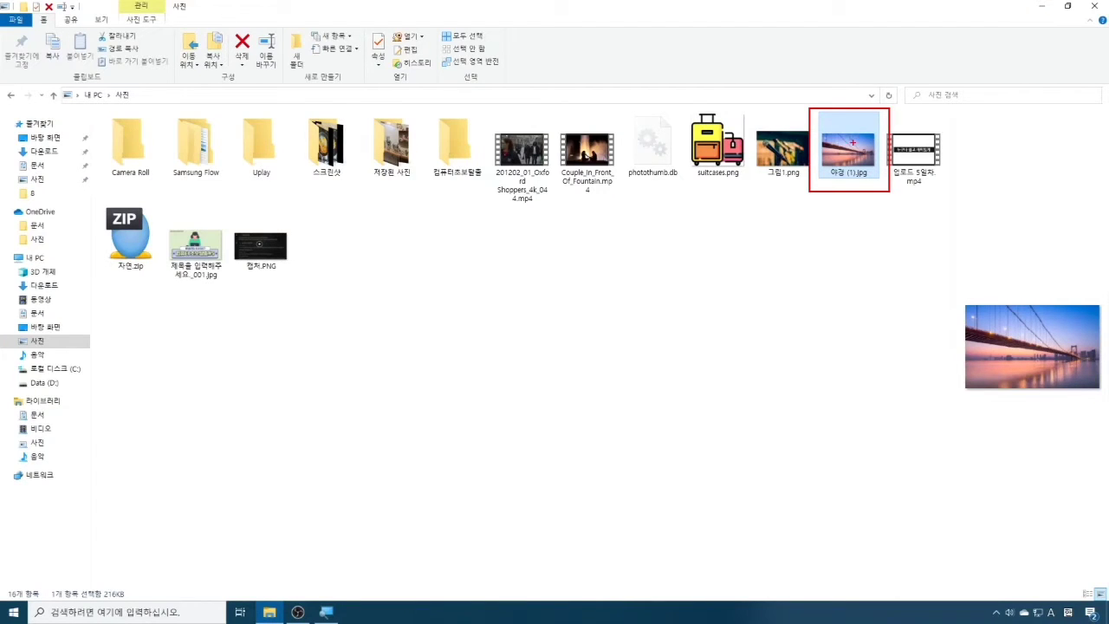
key(Escape)
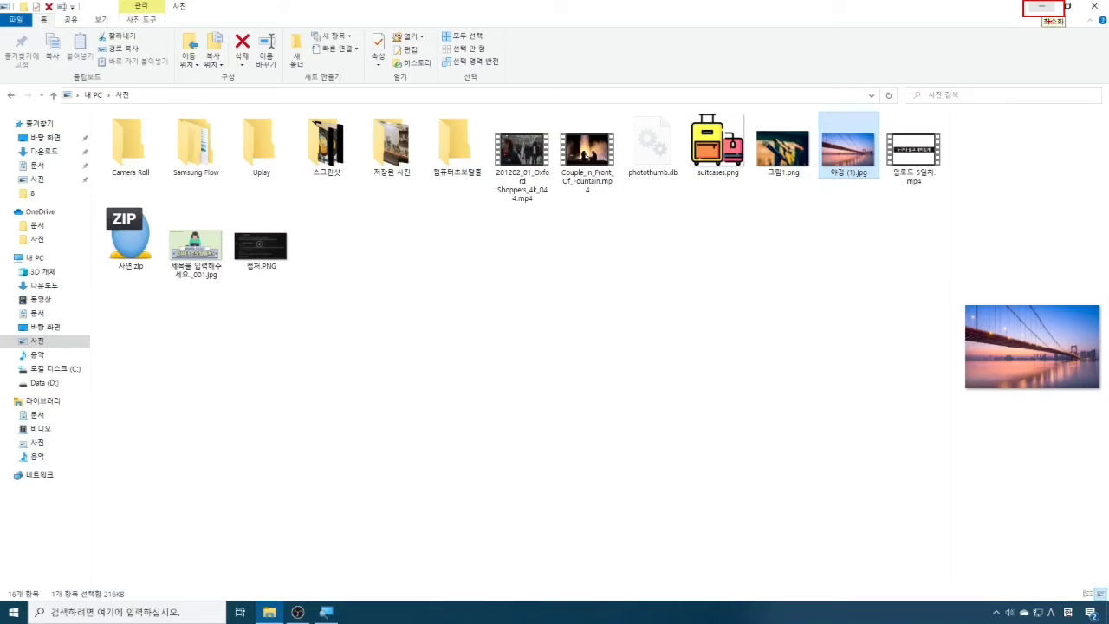
click(1043, 8)
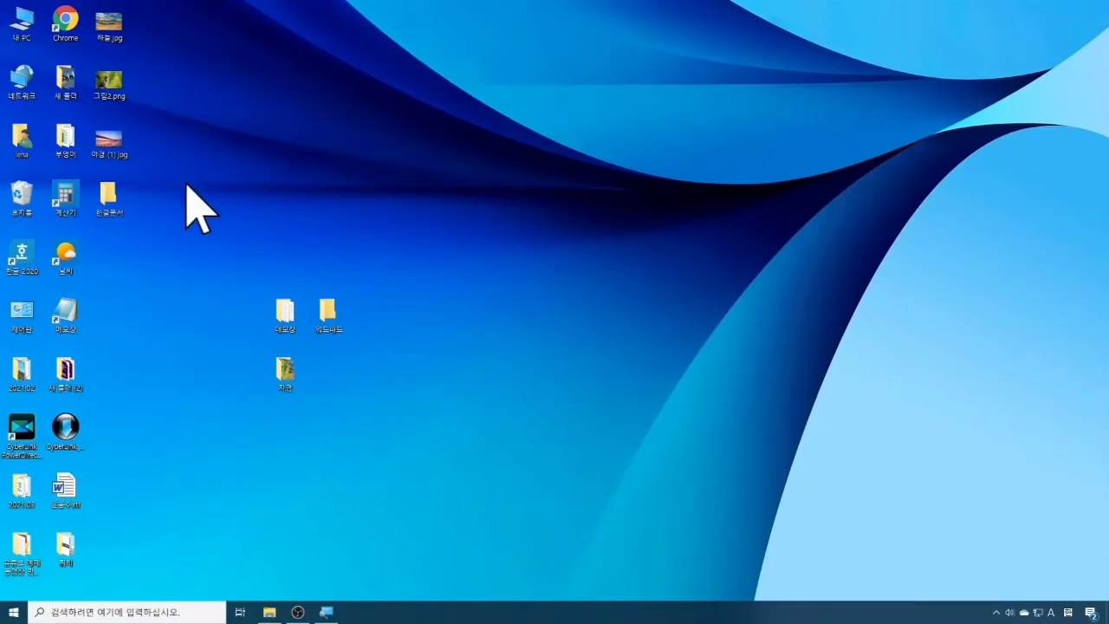
click(271, 614)
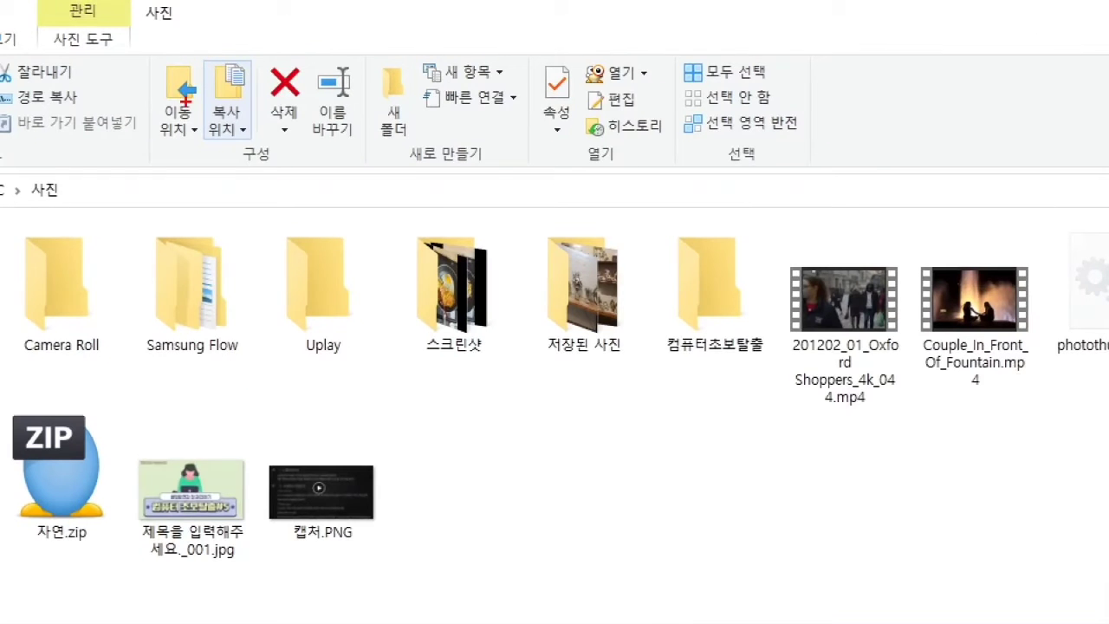
mouse_move(173, 56)
mouse_down()
mouse_move(177, 86)
mouse_move(195, 51)
mouse_move(231, 89)
mouse_move(241, 50)
mouse_up()
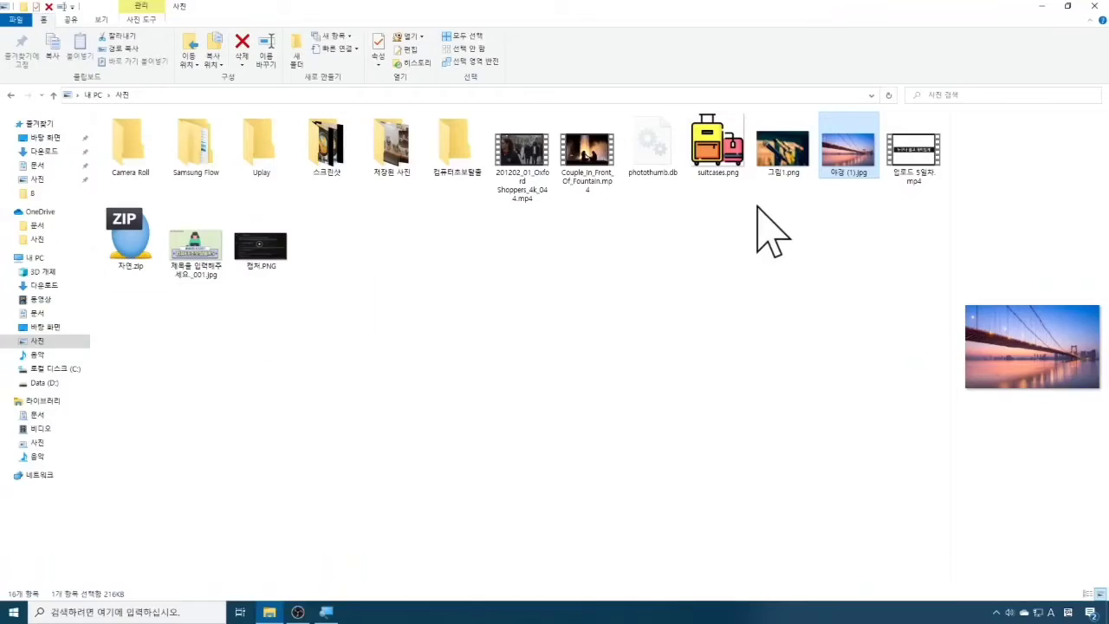
Select every item in the 사진 folder with 모두 선택 and clear the selection with 선택 안 함.
click(802, 218)
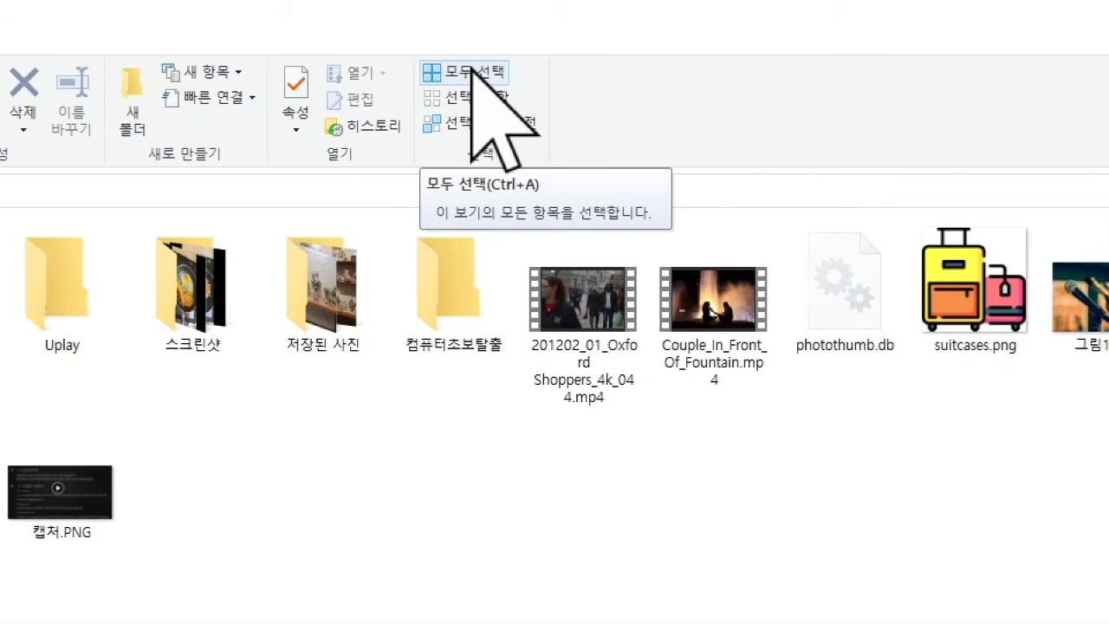
click(473, 69)
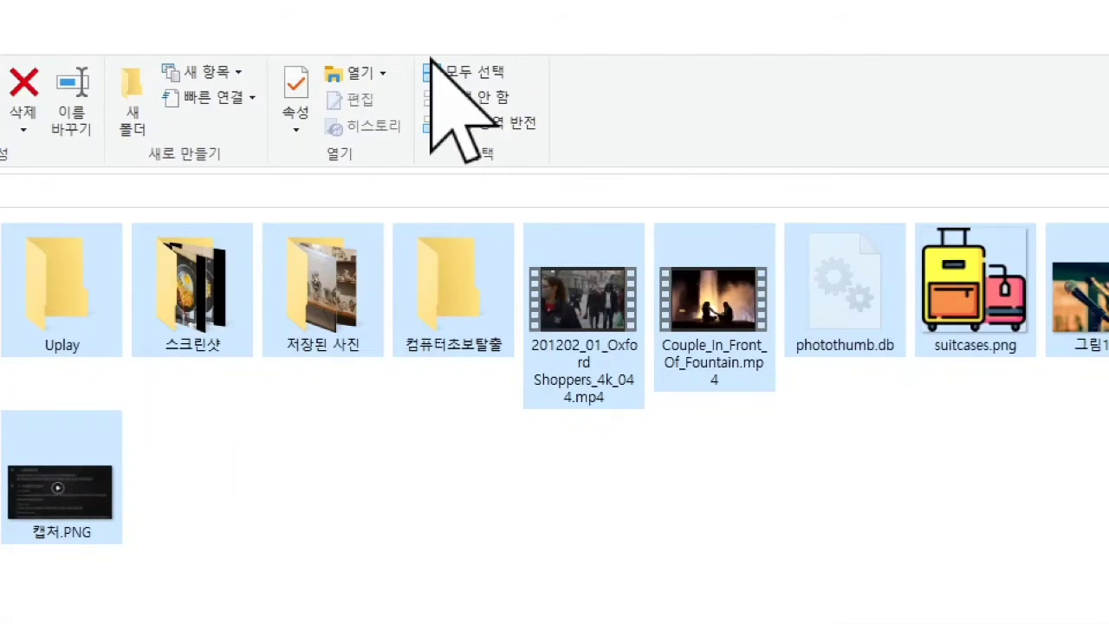
click(468, 103)
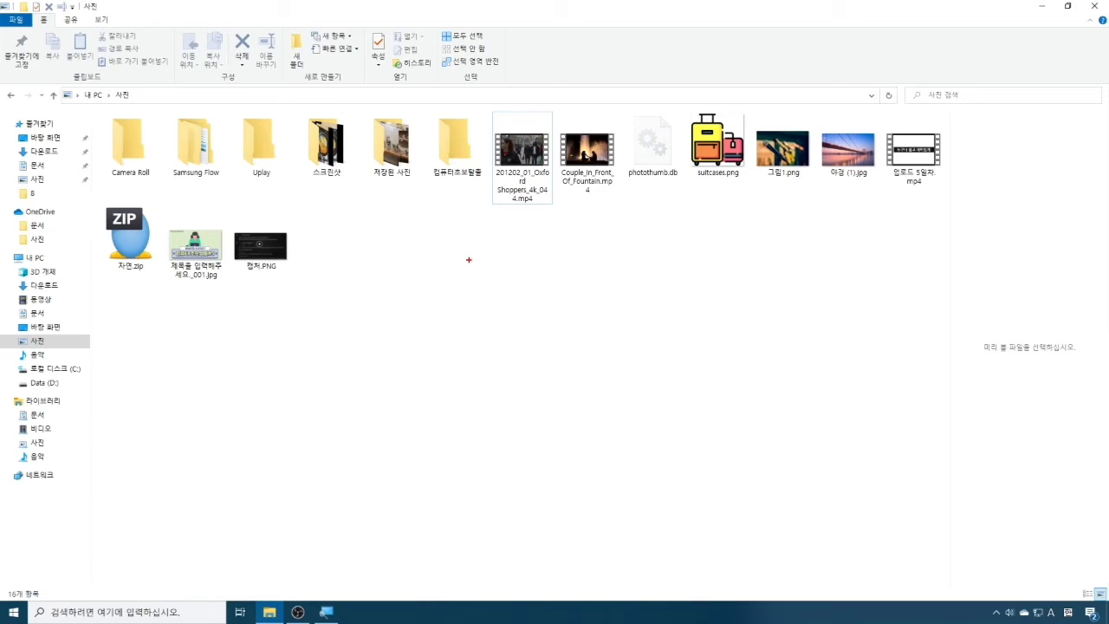
drag(472, 252, 445, 301)
mouse_move(500, 266)
mouse_down()
mouse_move(488, 286)
mouse_move(502, 264)
mouse_up()
mouse_move(539, 264)
mouse_down()
mouse_move(528, 291)
mouse_move(526, 264)
mouse_up()
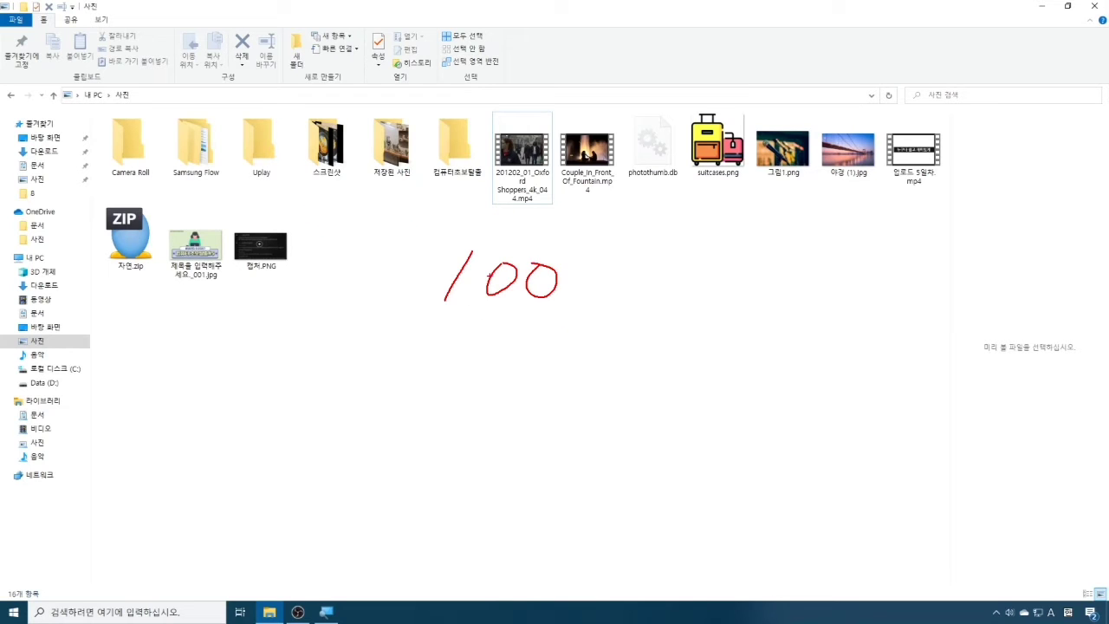
key(Escape)
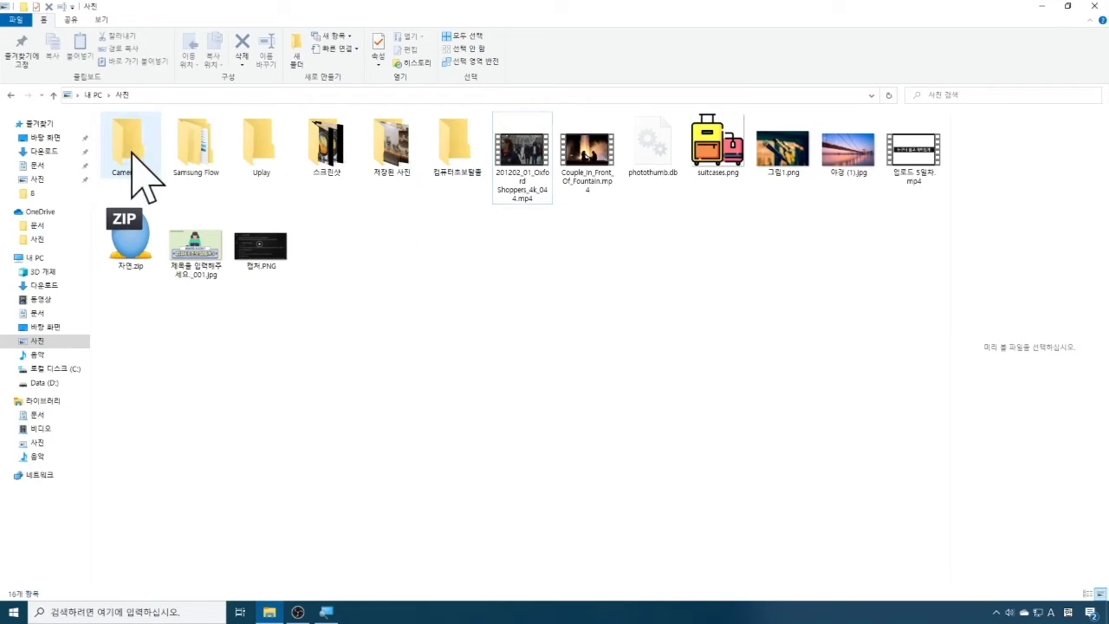
Select the items from Camera Roll to 야경 (1).jpg individually, skipping 스크린샷 and 저장된 사진, and clear the selection.
click(132, 153)
ctrl+click(204, 143)
ctrl+click(256, 145)
ctrl+click(463, 156)
ctrl+click(533, 186)
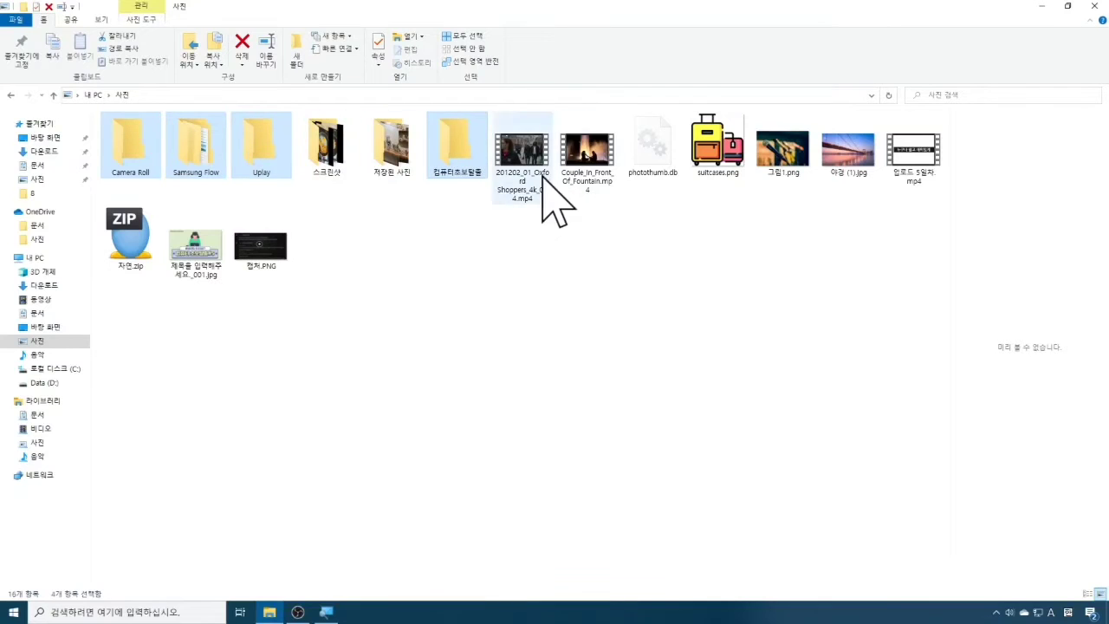
ctrl+click(589, 187)
ctrl+click(684, 172)
ctrl+click(719, 169)
ctrl+click(793, 173)
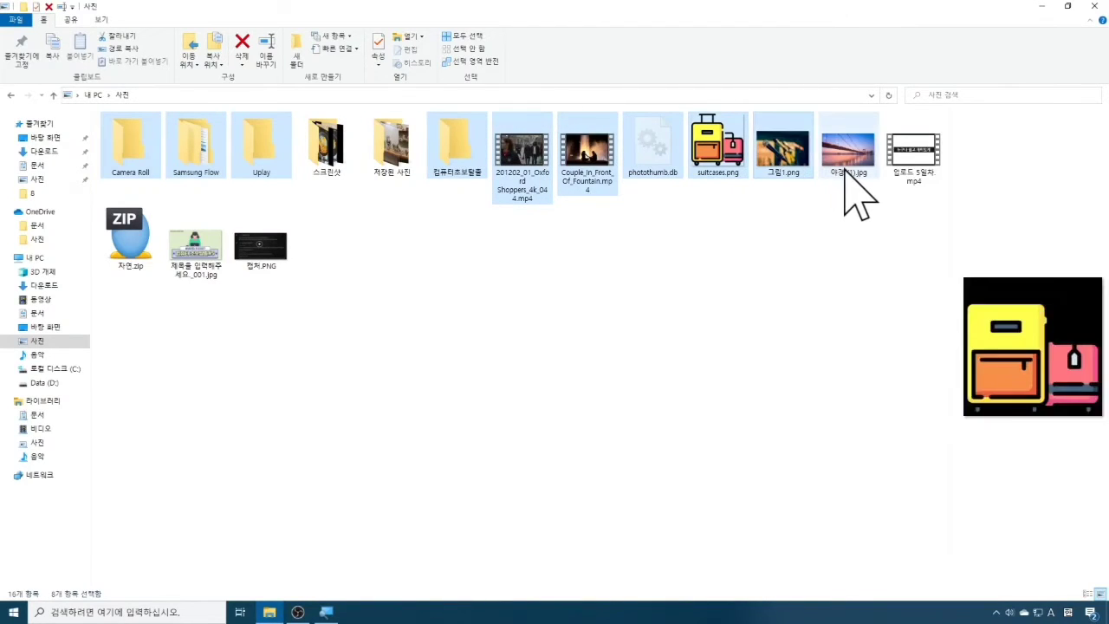
ctrl+click(854, 182)
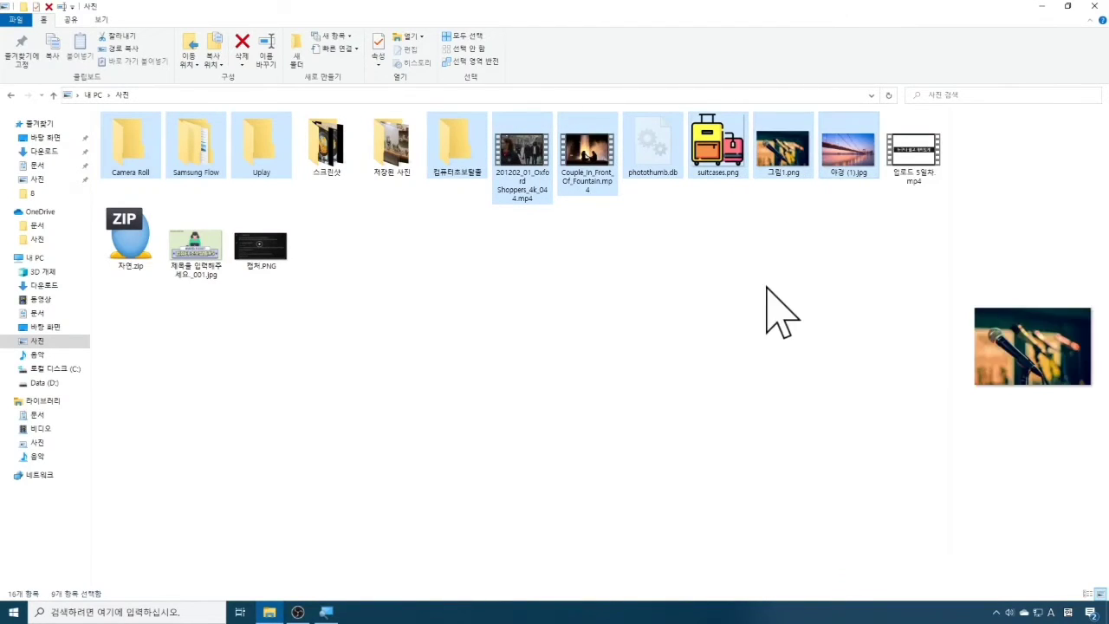
click(507, 355)
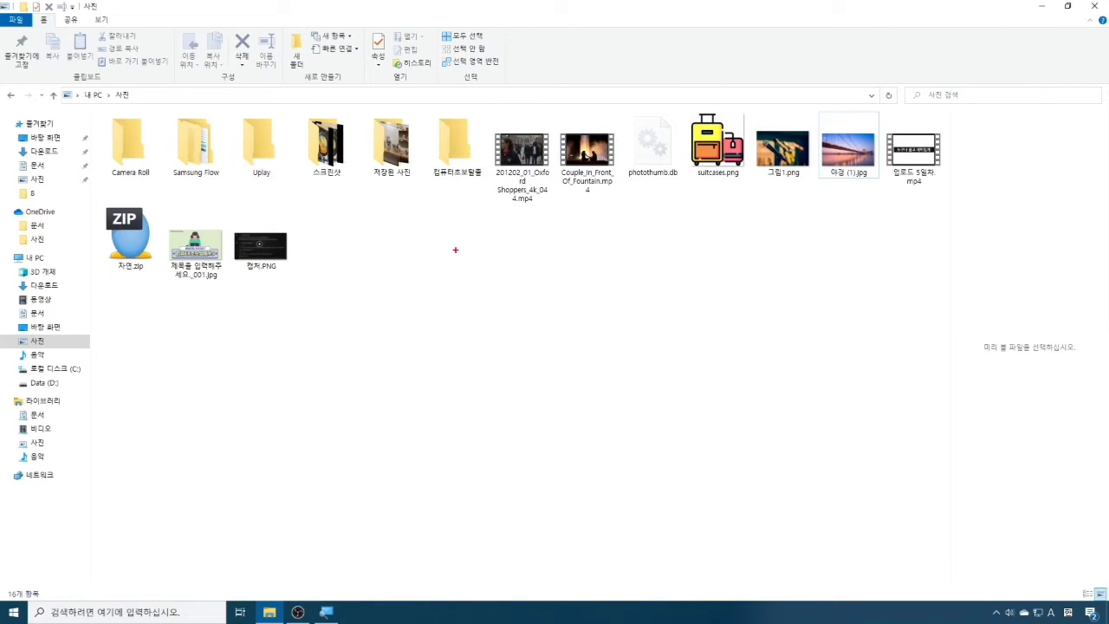
drag(455, 249, 523, 281)
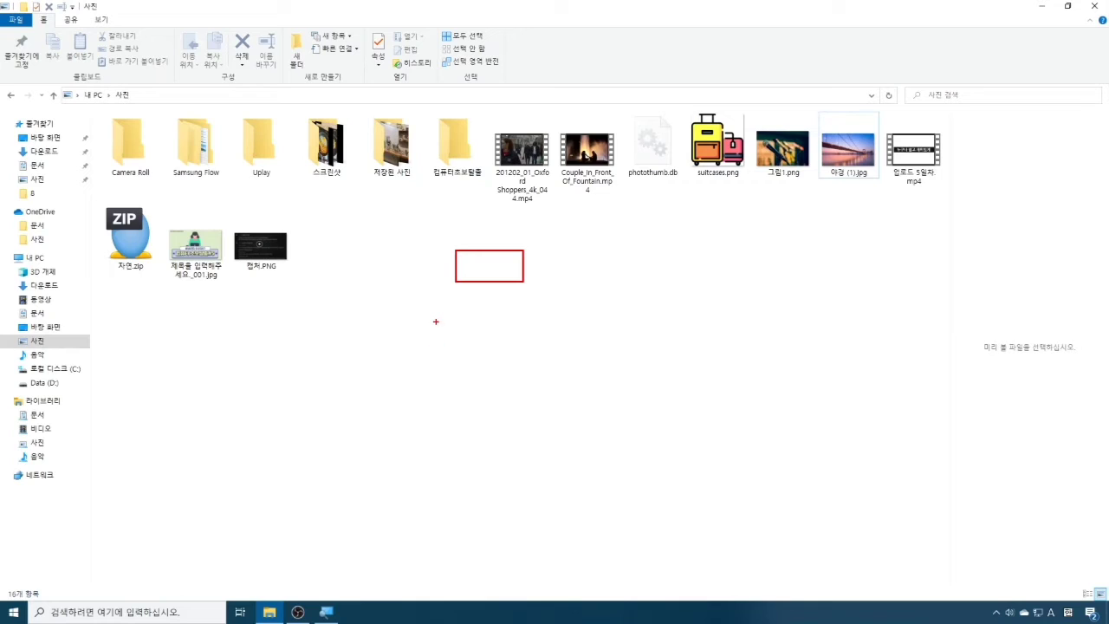
mouse_move(436, 321)
mouse_down()
mouse_move(420, 358)
mouse_move(446, 350)
mouse_move(440, 324)
mouse_move(478, 352)
mouse_move(472, 362)
mouse_move(484, 291)
mouse_move(511, 354)
mouse_move(502, 370)
mouse_up()
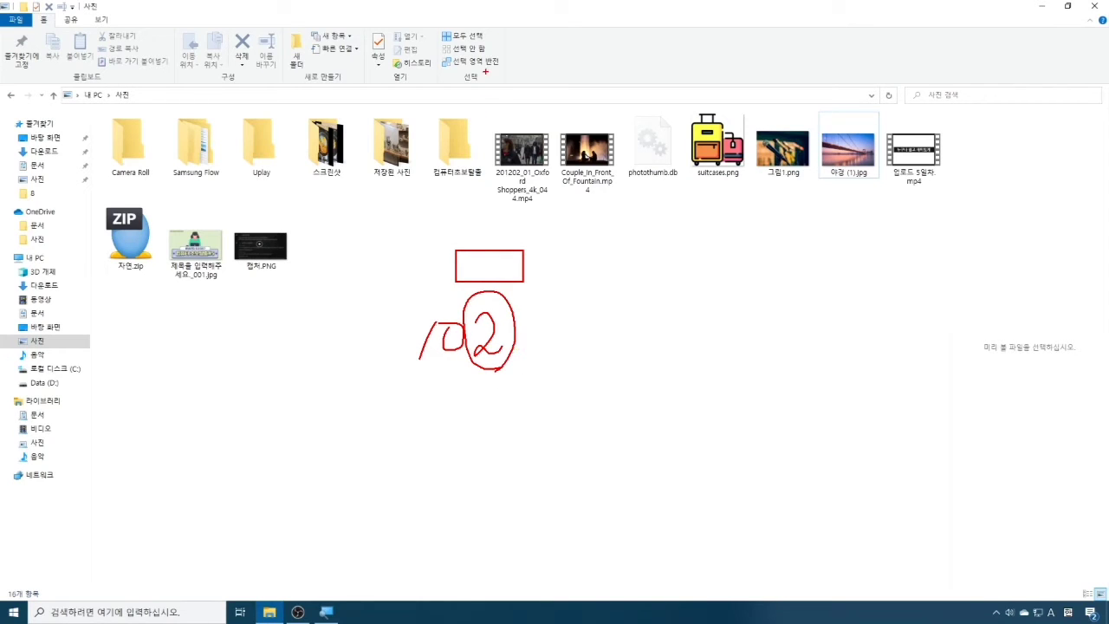
drag(475, 76, 493, 58)
key(Escape)
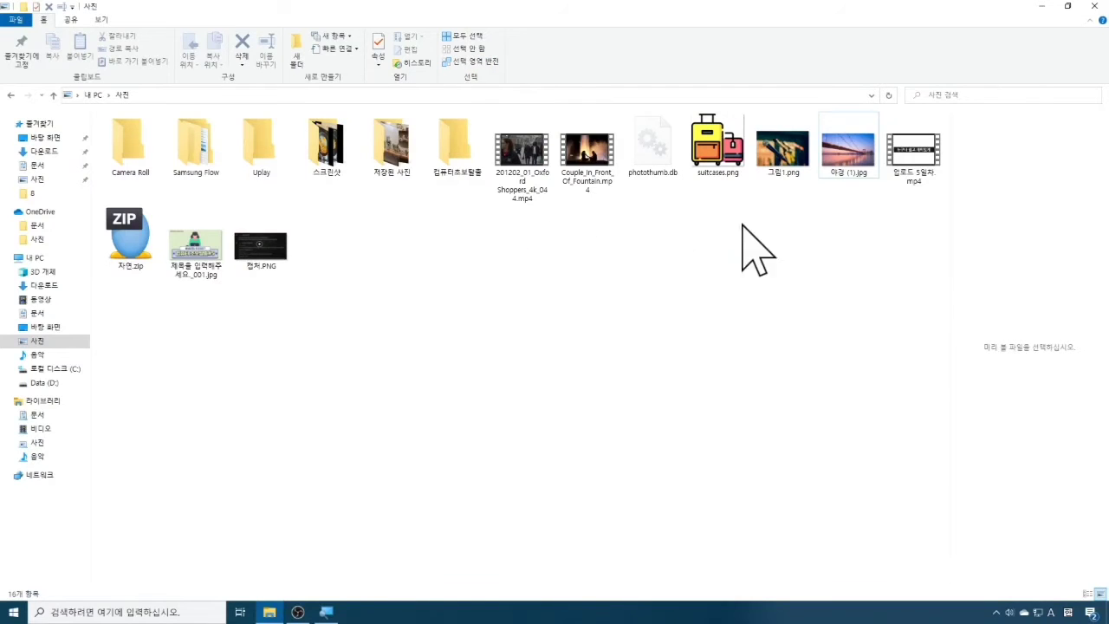
Select the Oxford Shoppers video and suitcases.png together, and clear the selection.
click(521, 168)
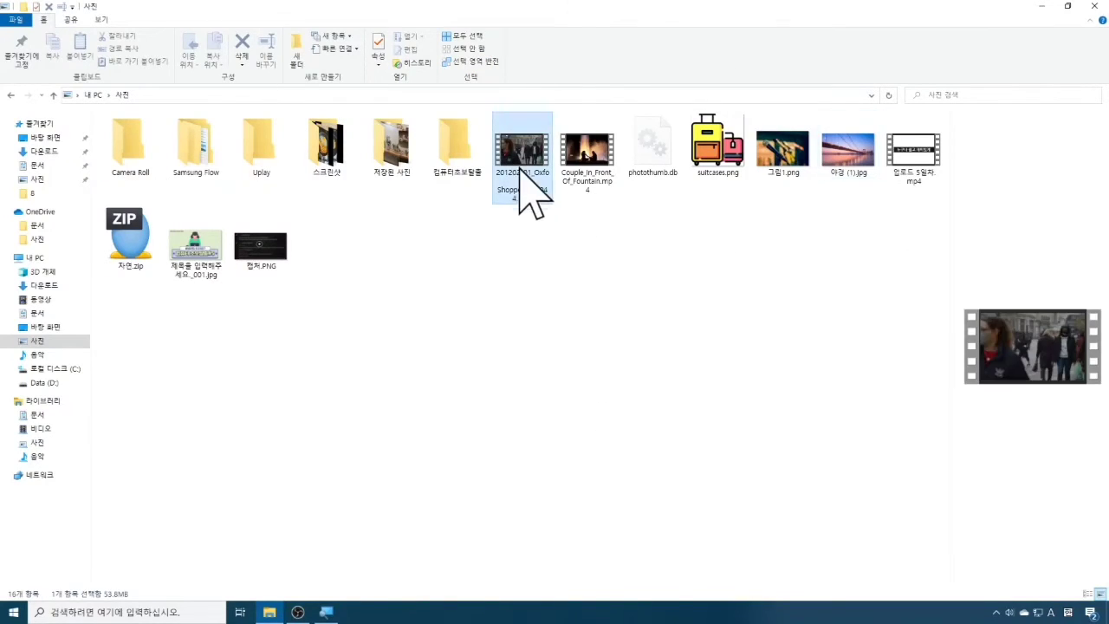
ctrl+click(719, 164)
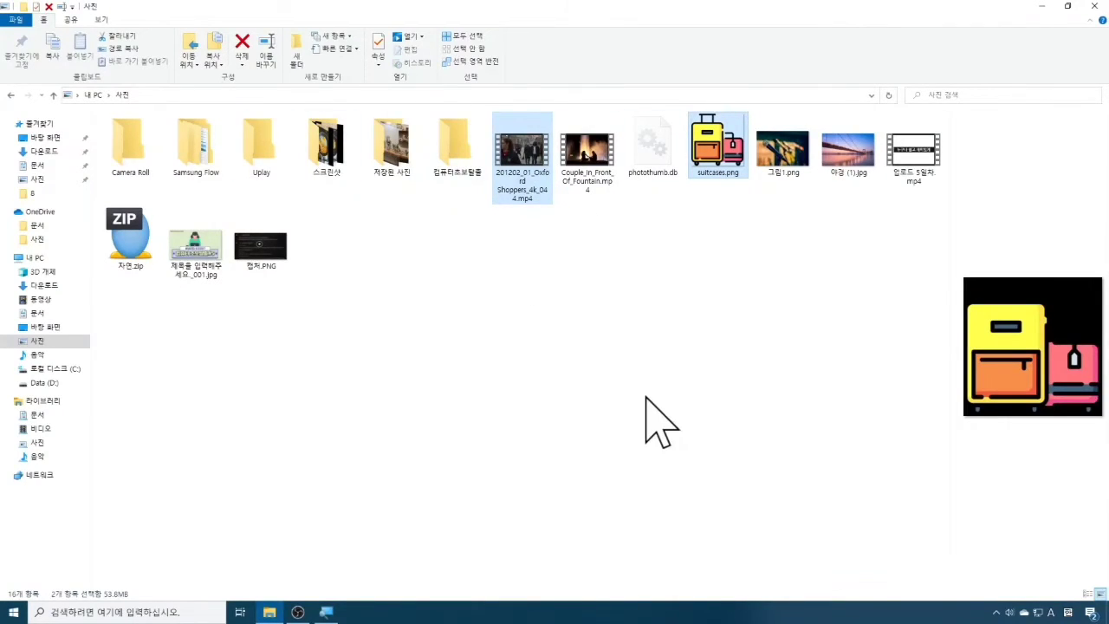
click(601, 260)
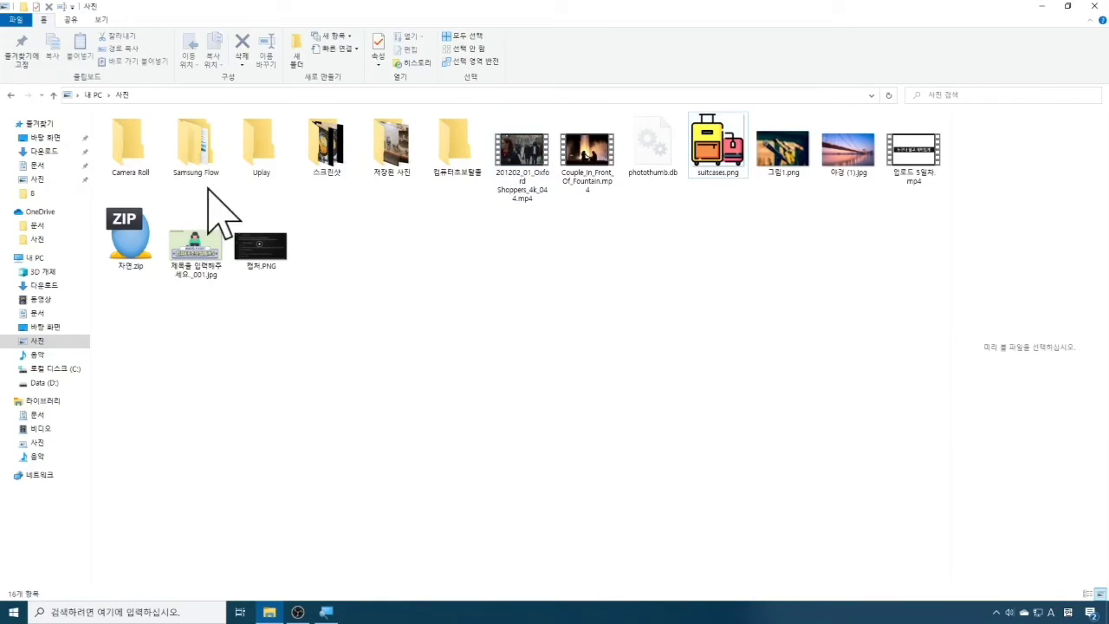
Select every item individually except the Oxford Shoppers video and suitcases.png, and clear the selection.
ctrl+click(146, 156)
ctrl+click(203, 145)
ctrl+click(263, 145)
ctrl+click(327, 144)
ctrl+click(402, 143)
ctrl+click(461, 149)
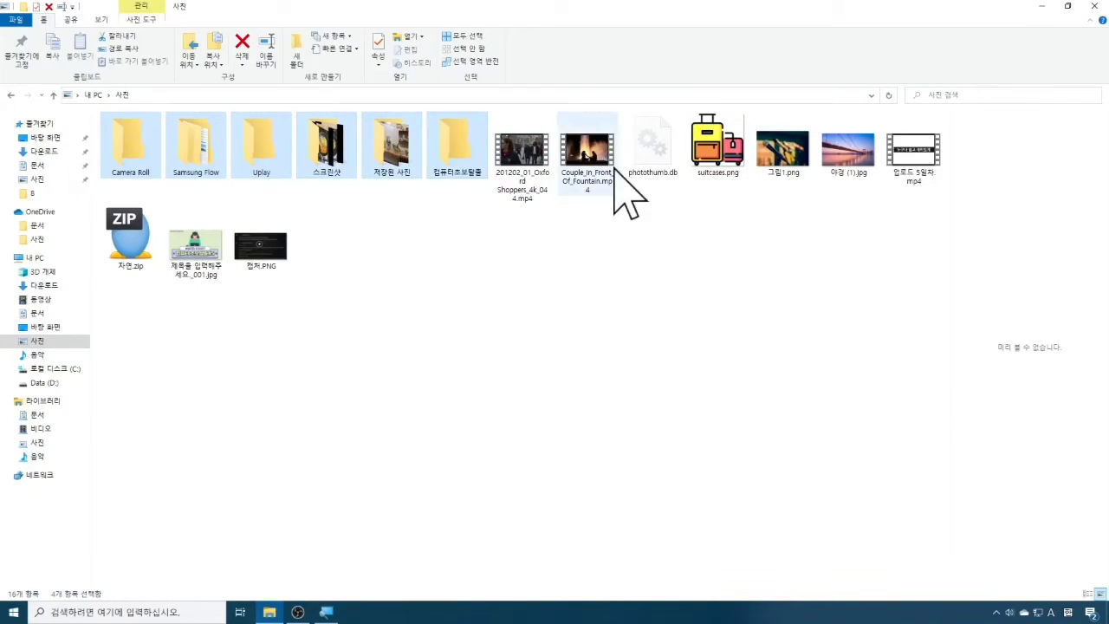
ctrl+click(611, 169)
ctrl+click(650, 173)
ctrl+click(780, 169)
ctrl+click(846, 170)
ctrl+click(911, 161)
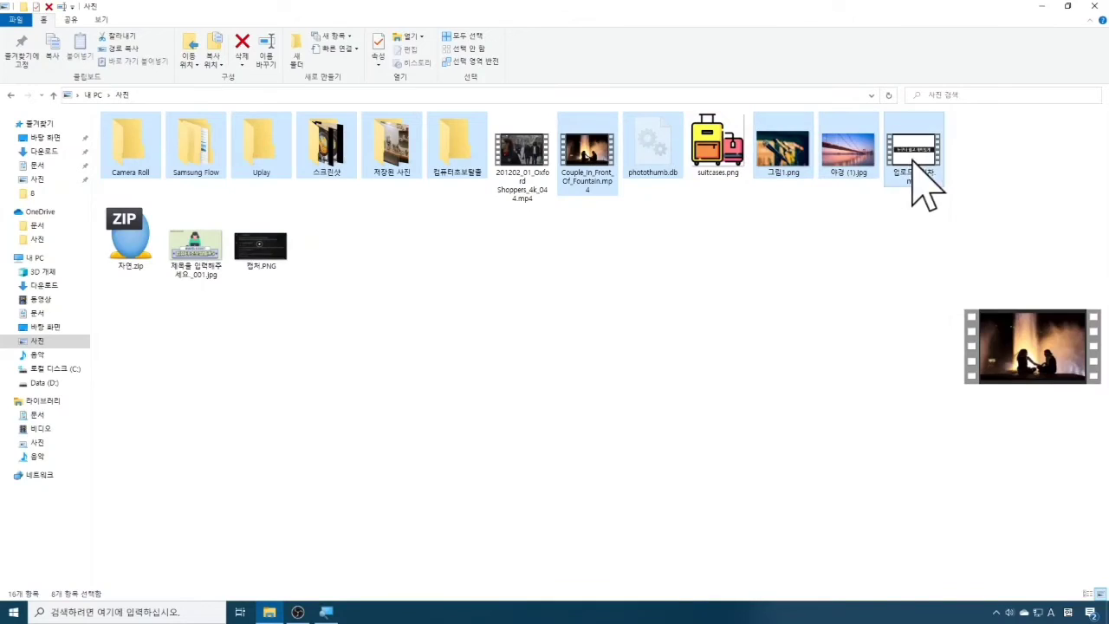
ctrl+click(264, 245)
ctrl+click(196, 245)
ctrl+click(131, 242)
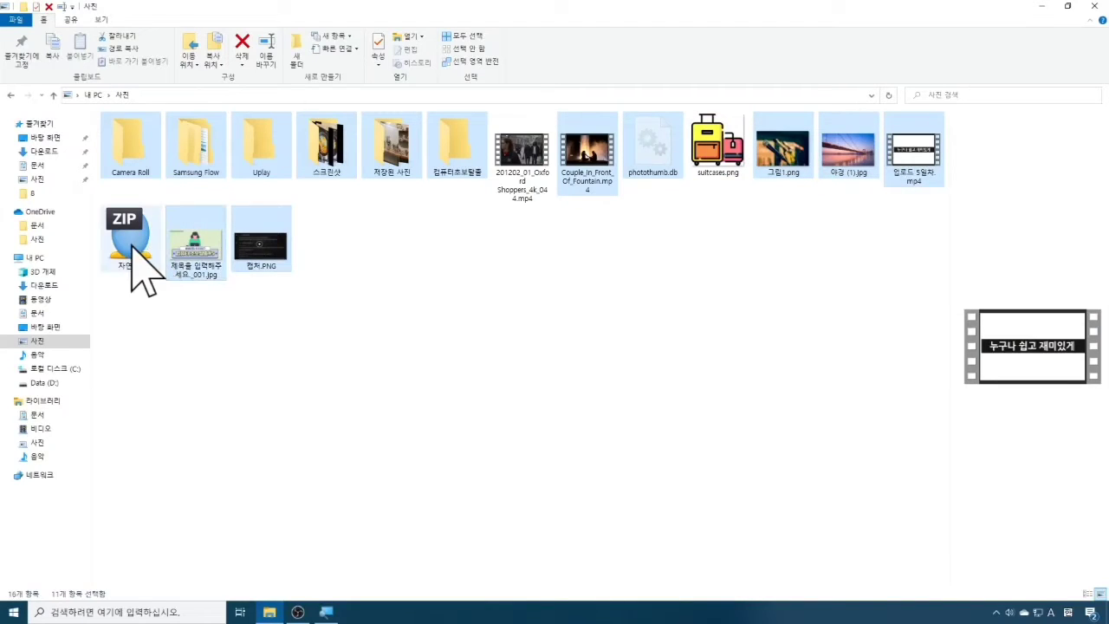
click(534, 279)
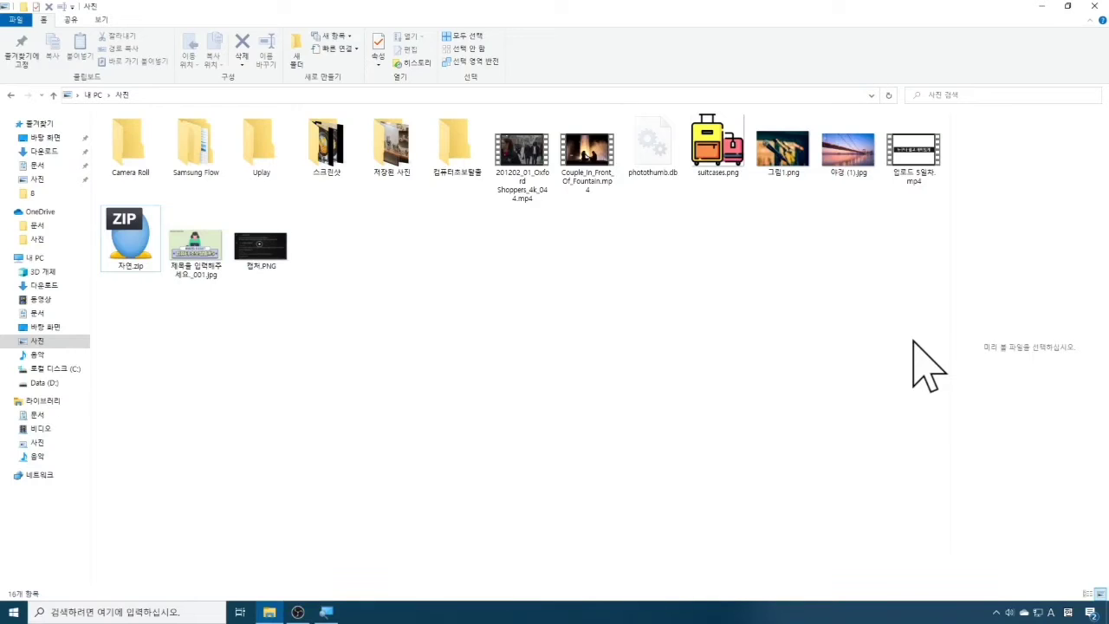
Select the Oxford Shoppers video and suitcases.png, and invert the selection with 선택 영역 반전.
click(524, 177)
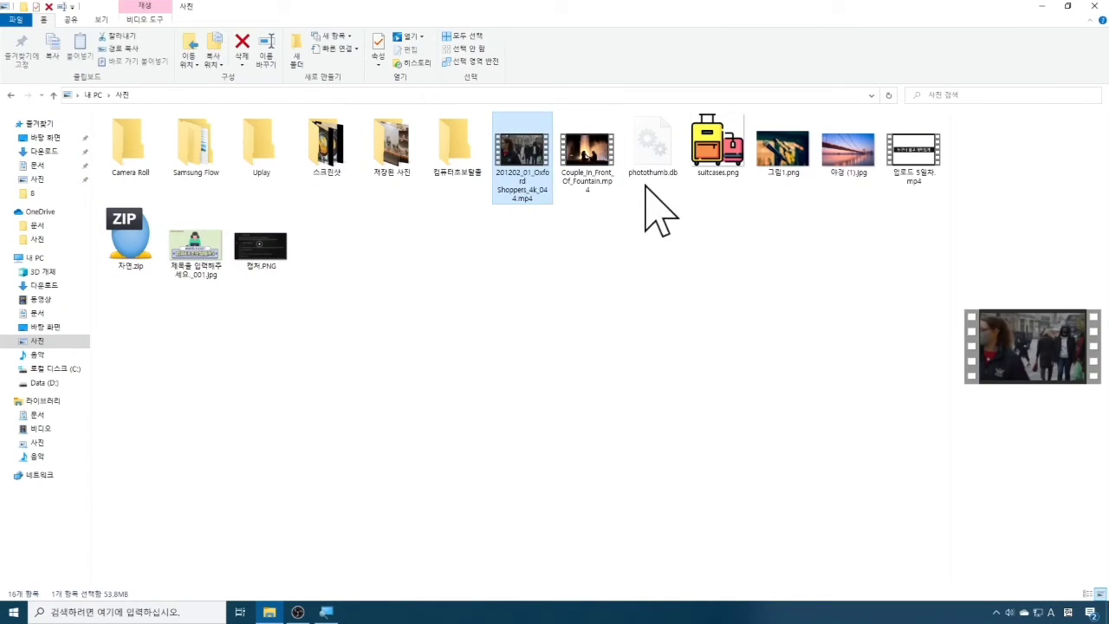
ctrl+click(712, 181)
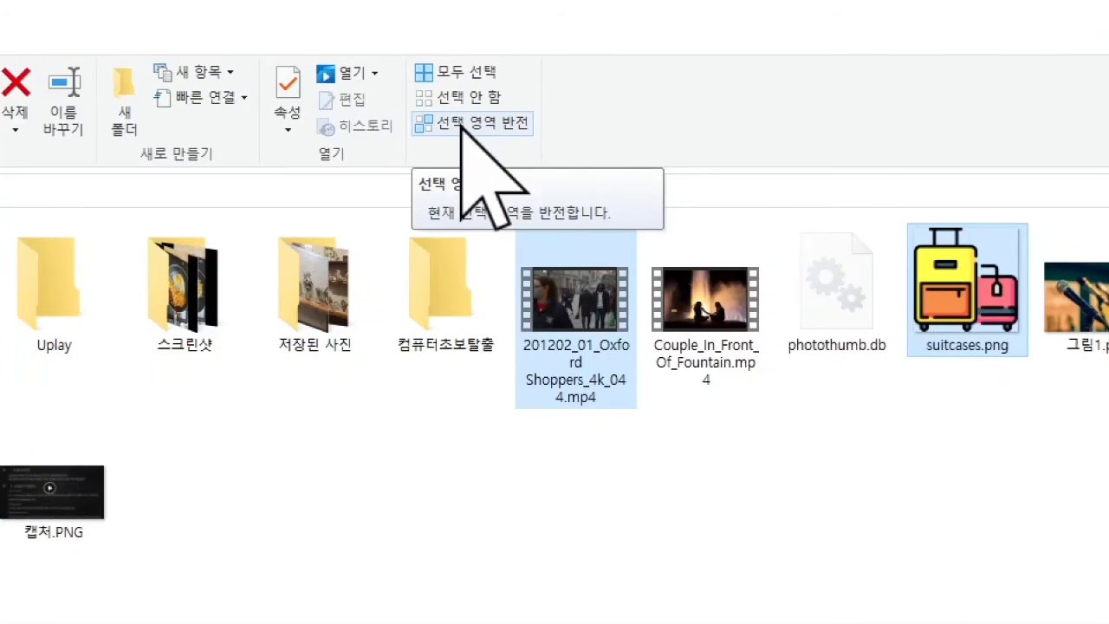
click(460, 124)
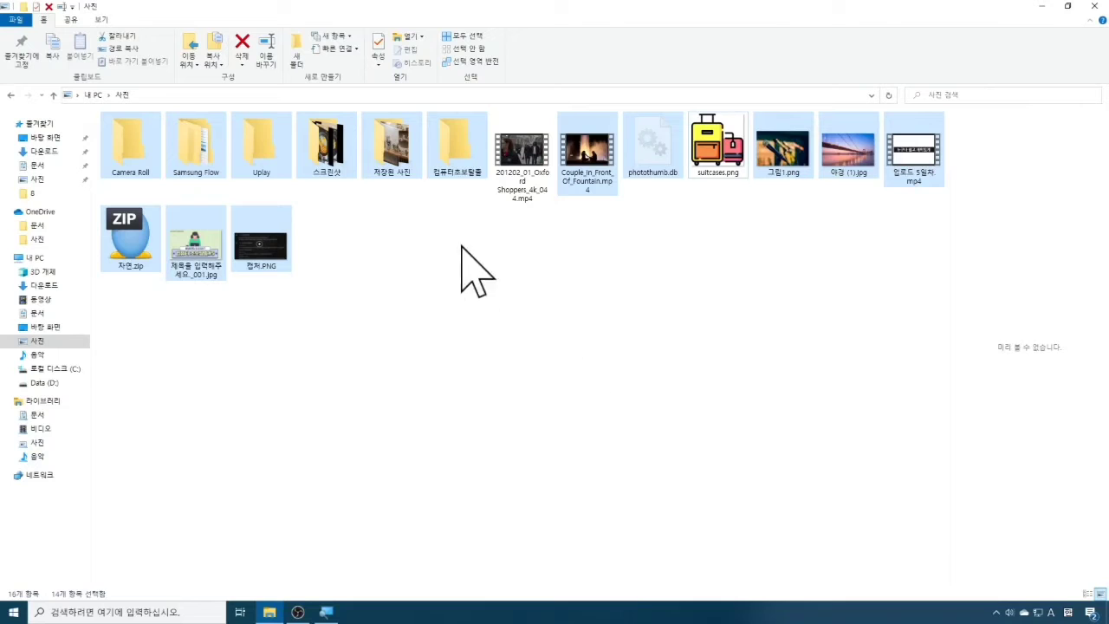
Clear the inverted selection and open 즐겨찾기 to view the frequently used folders and recently used files.
click(606, 300)
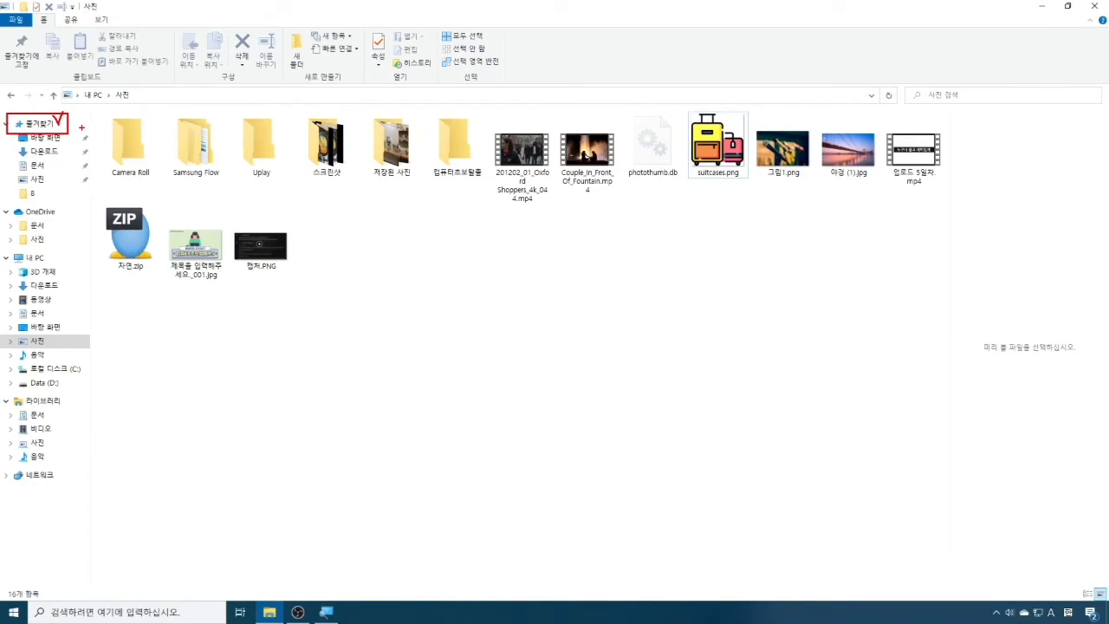
click(36, 123)
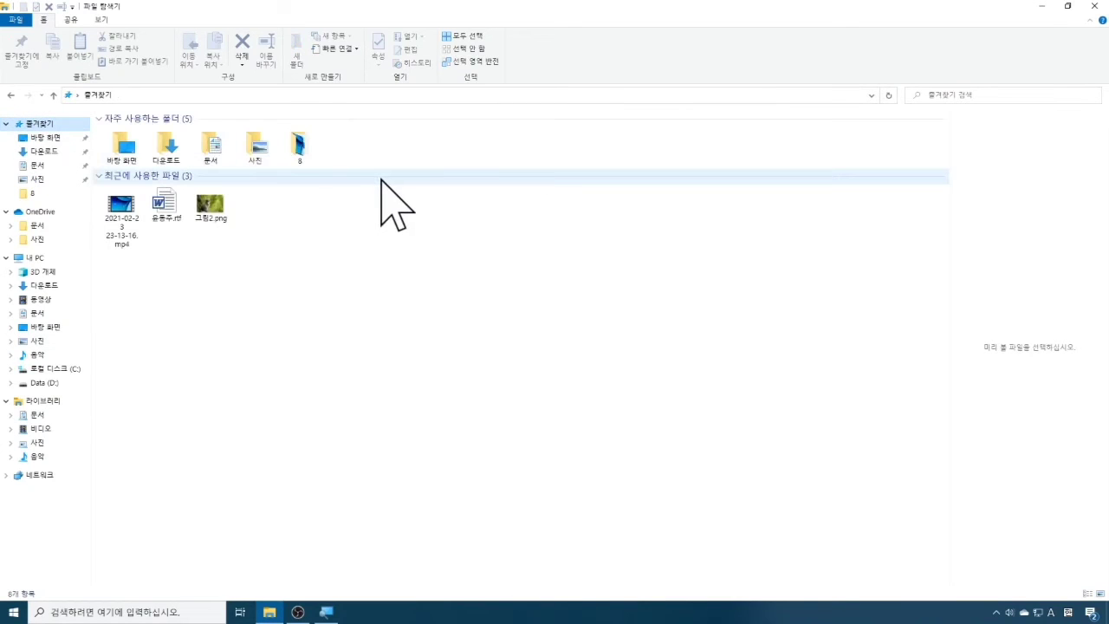
click(125, 212)
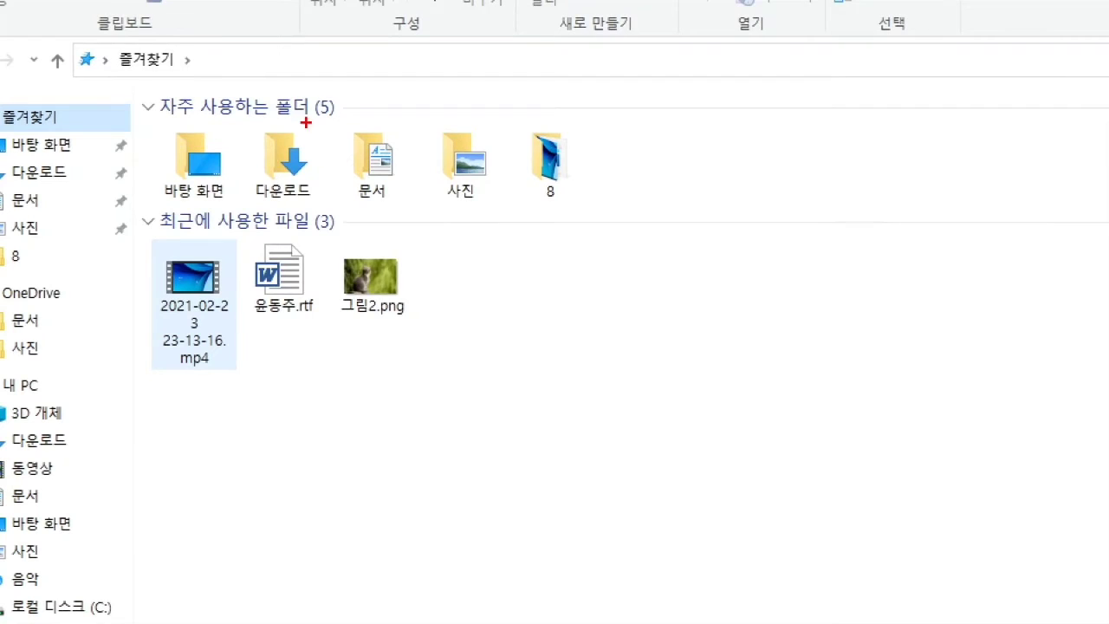
drag(290, 128, 309, 117)
mouse_move(192, 252)
mouse_down()
mouse_move(197, 278)
mouse_move(214, 245)
mouse_up()
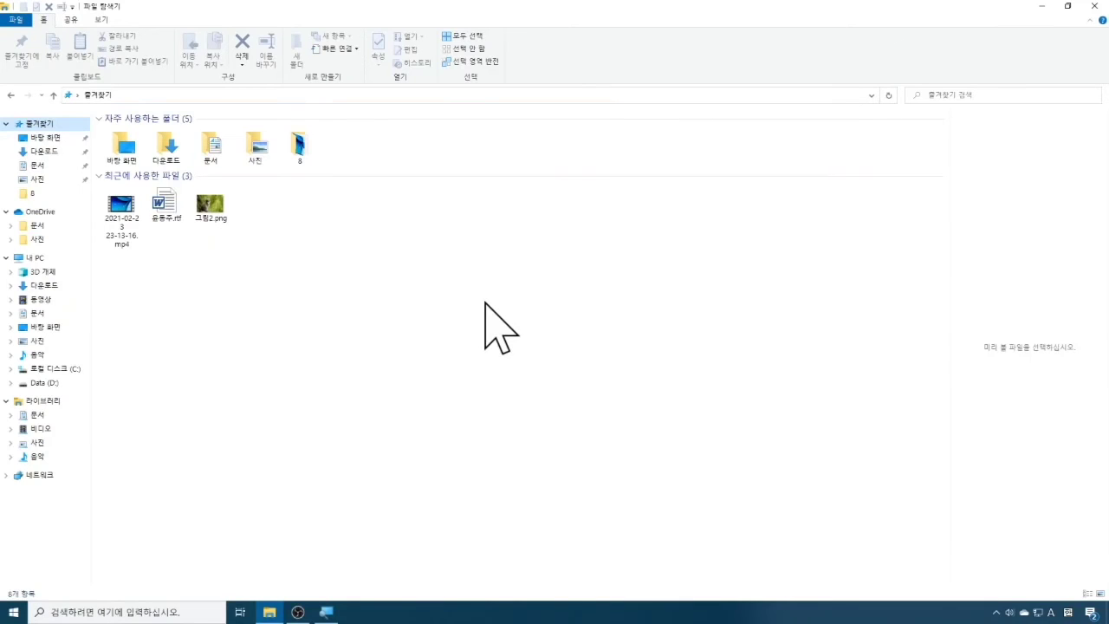
click(484, 301)
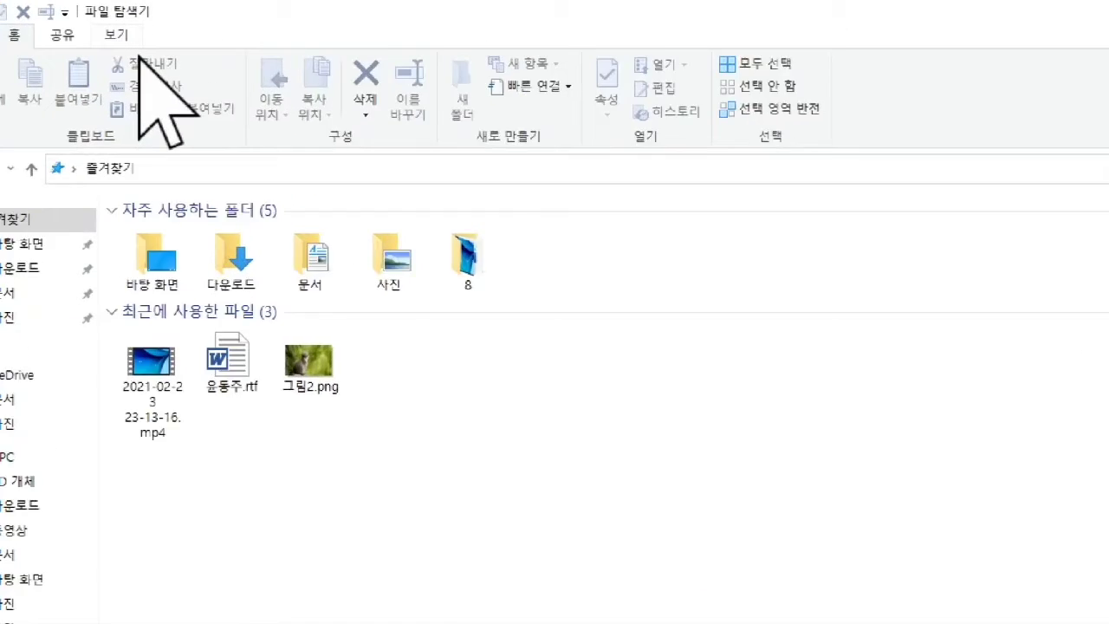
Clear the File Explorer history in the folder options' privacy settings and confirm the options.
click(116, 35)
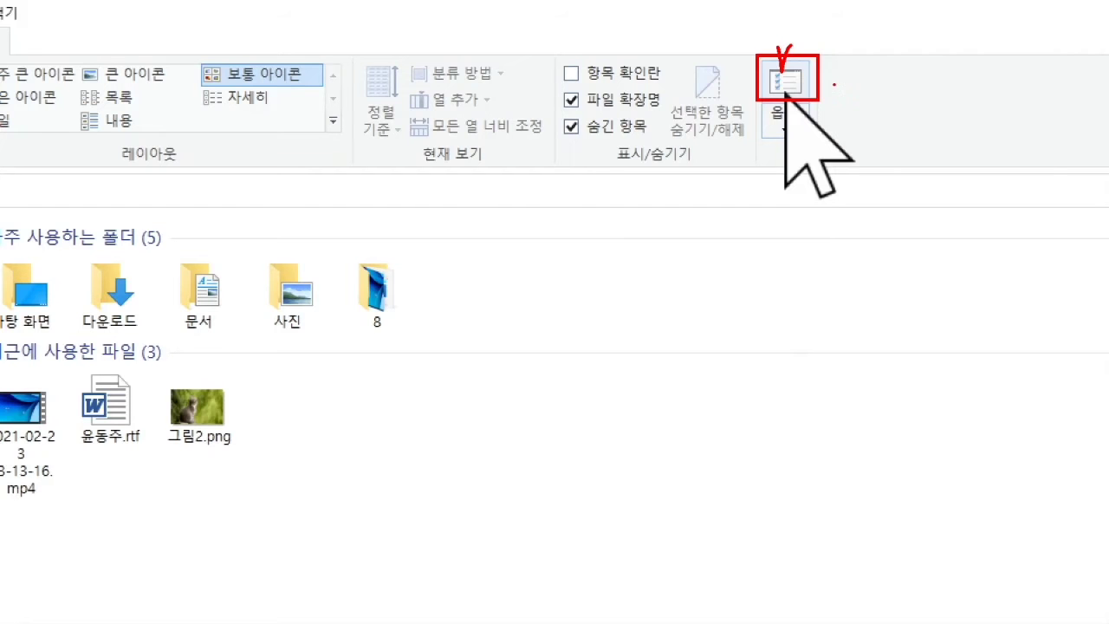
click(787, 85)
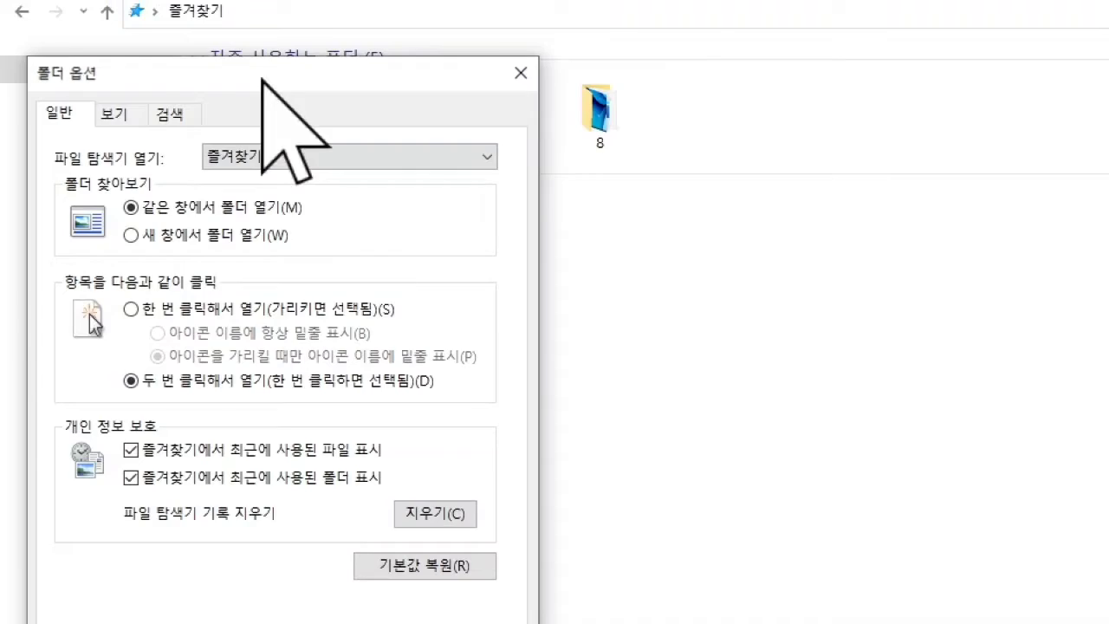
drag(263, 78, 759, 78)
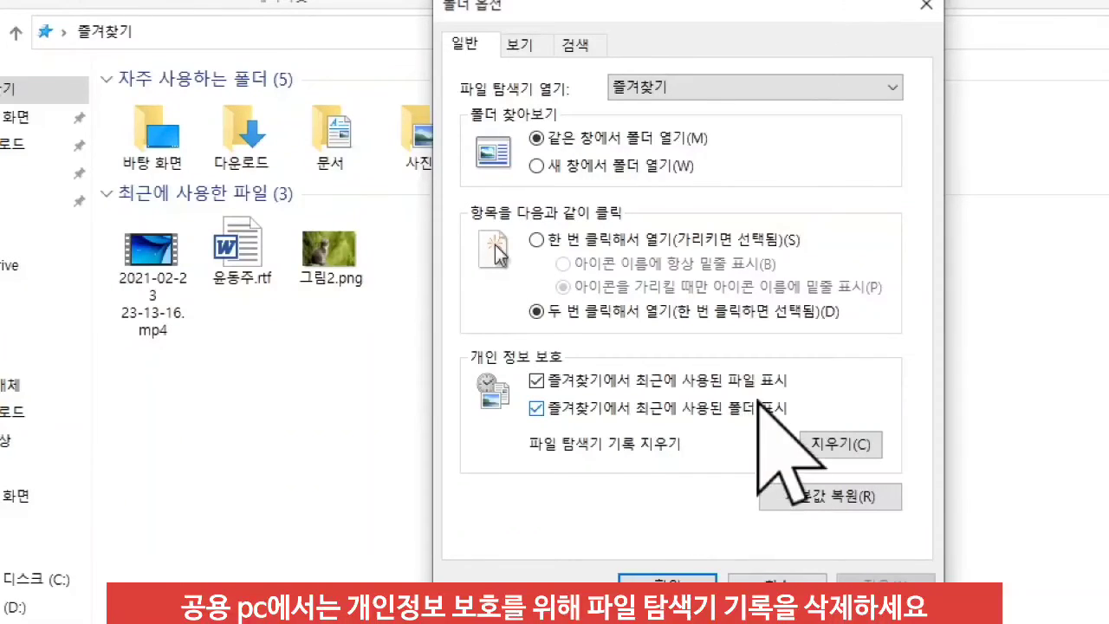
click(806, 444)
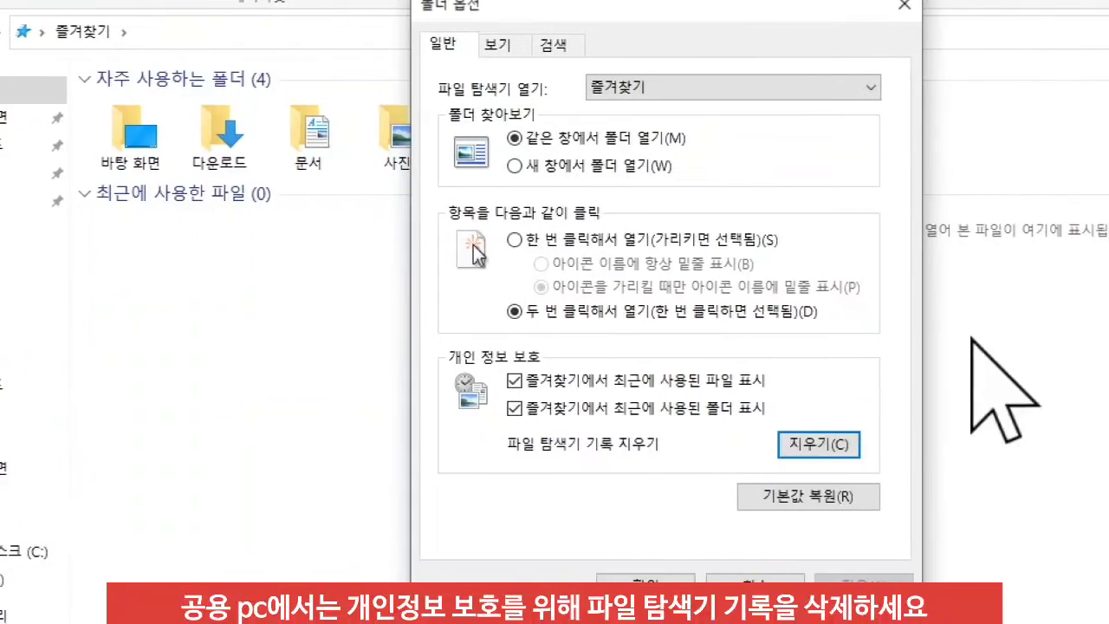
click(810, 449)
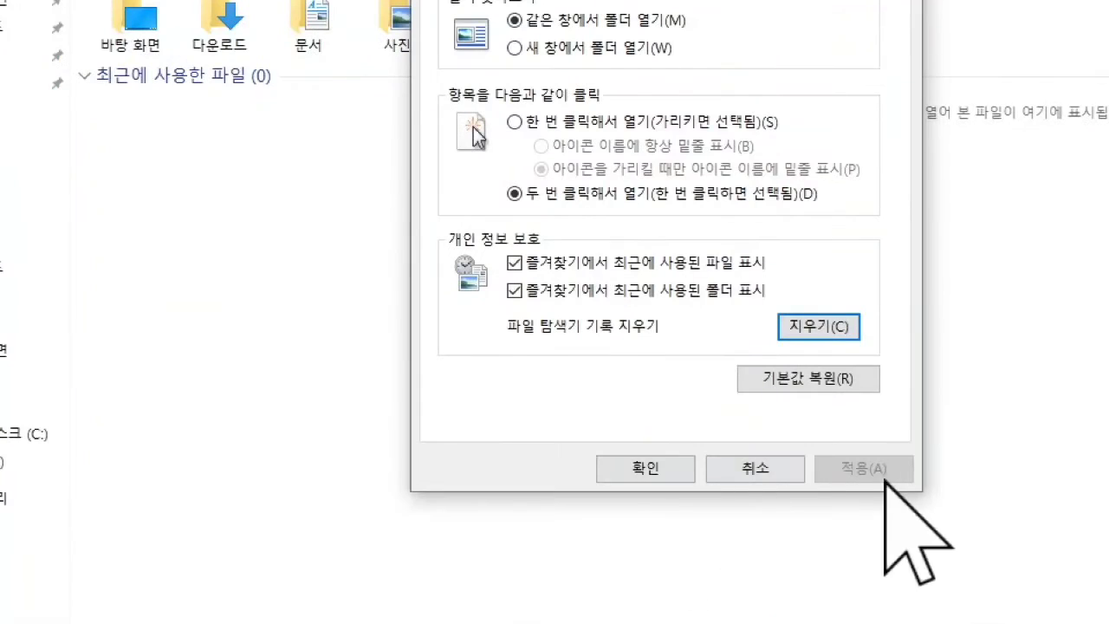
click(645, 463)
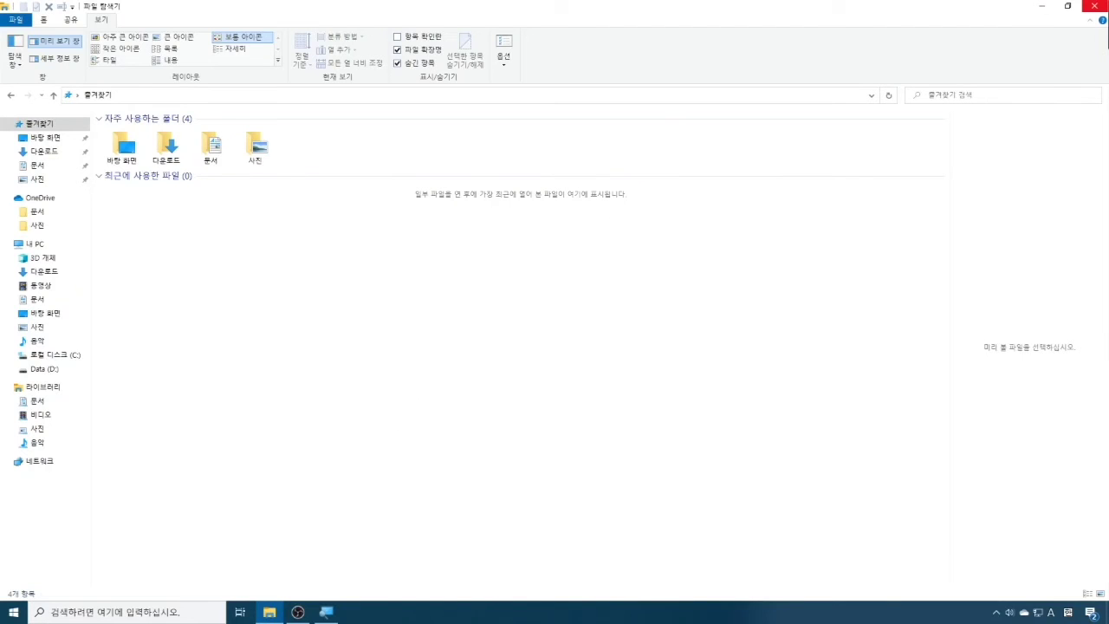
Close the File Explorer window and open a new one to check which location it starts in.
click(1097, 5)
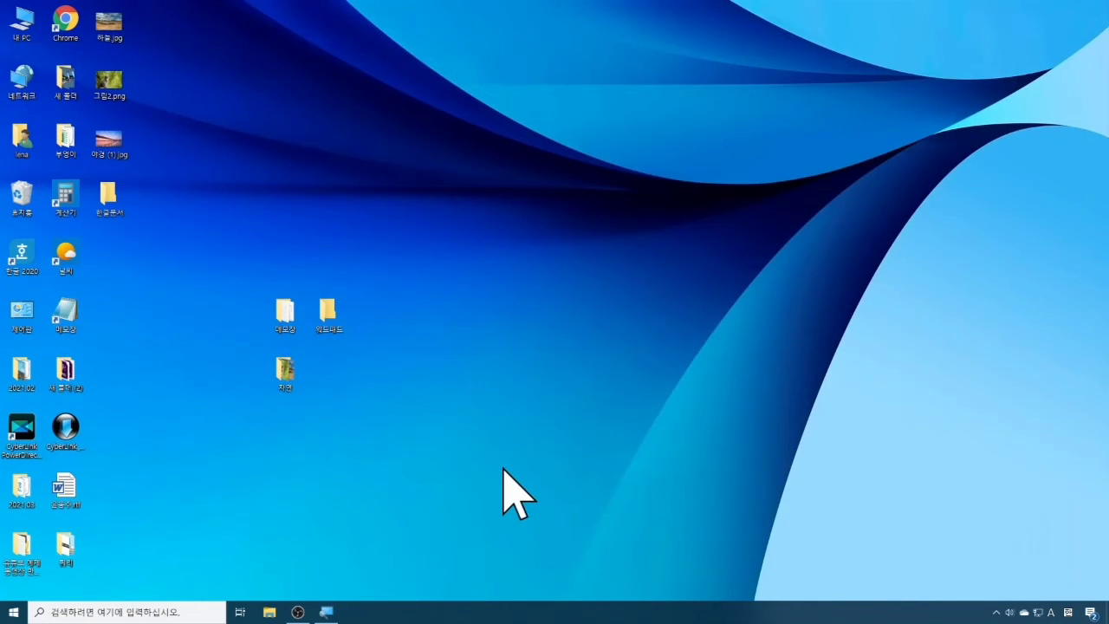
key(super+e)
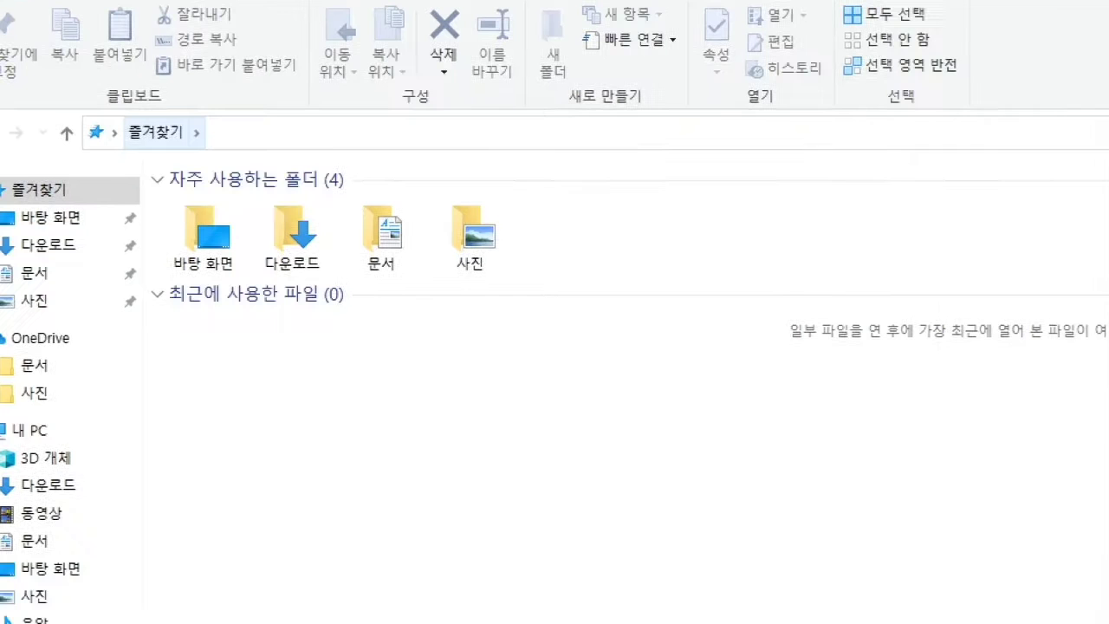
click(149, 105)
mouse_move(117, 101)
mouse_down()
mouse_move(225, 168)
mouse_move(214, 165)
mouse_up()
mouse_move(183, 115)
mouse_down()
mouse_move(193, 141)
mouse_move(209, 110)
mouse_up()
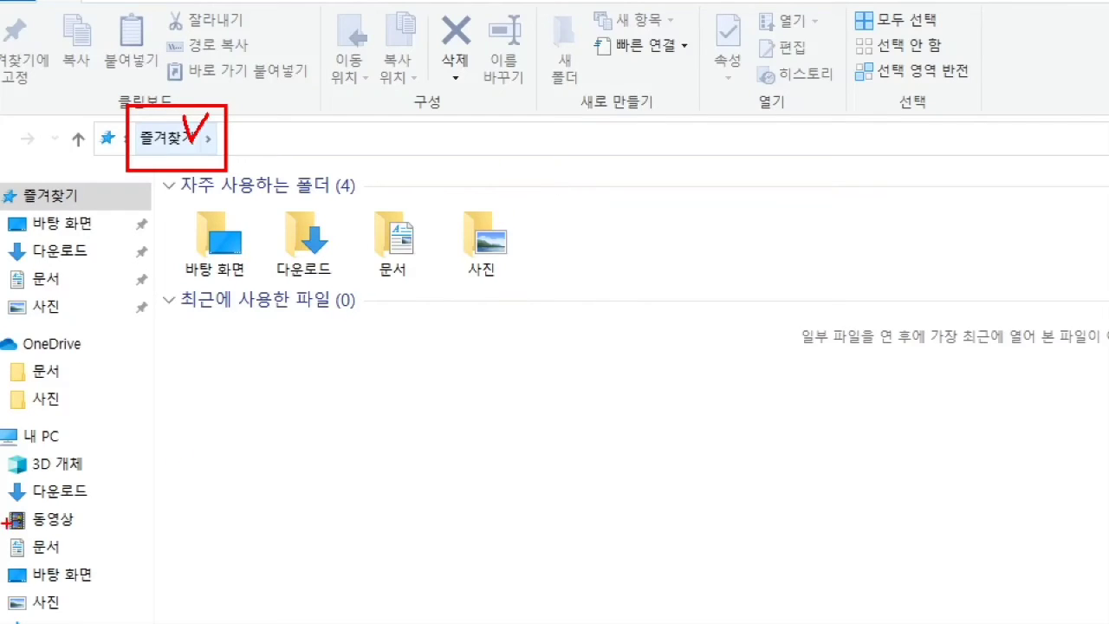
click(76, 593)
click(67, 594)
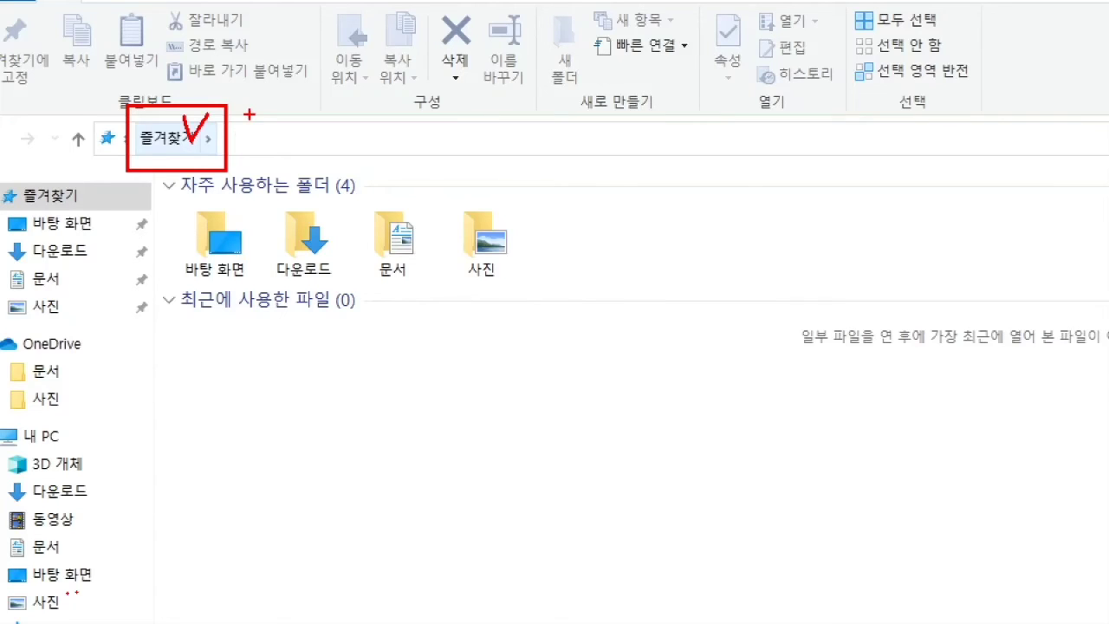
Set File Explorer to open to 내 PC in the folder options and confirm the change.
click(102, 19)
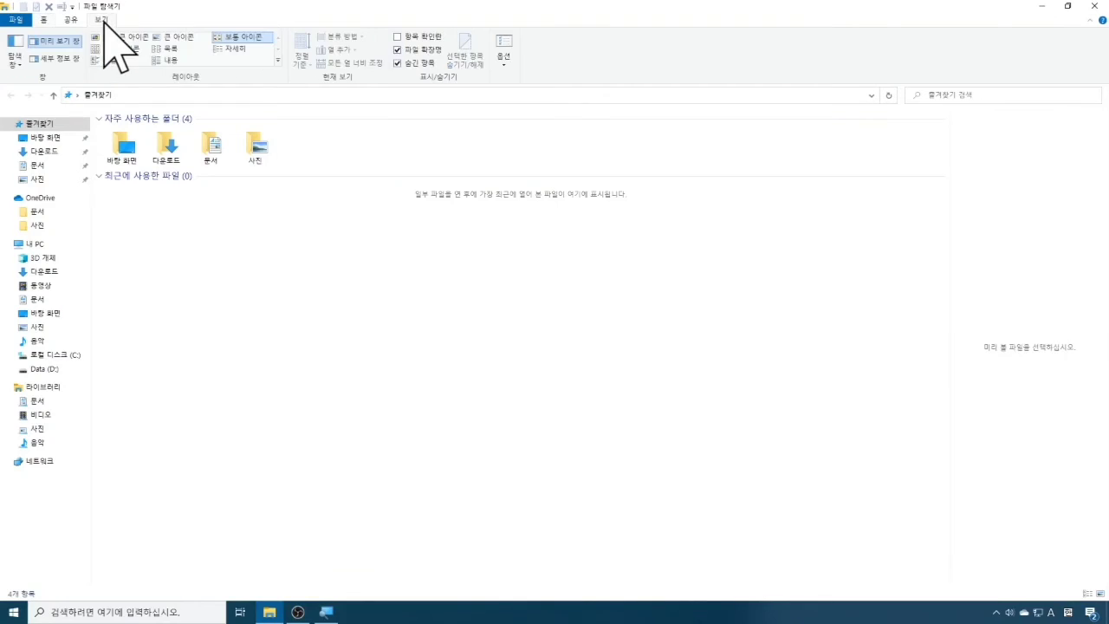
click(504, 44)
drag(123, 128, 402, 153)
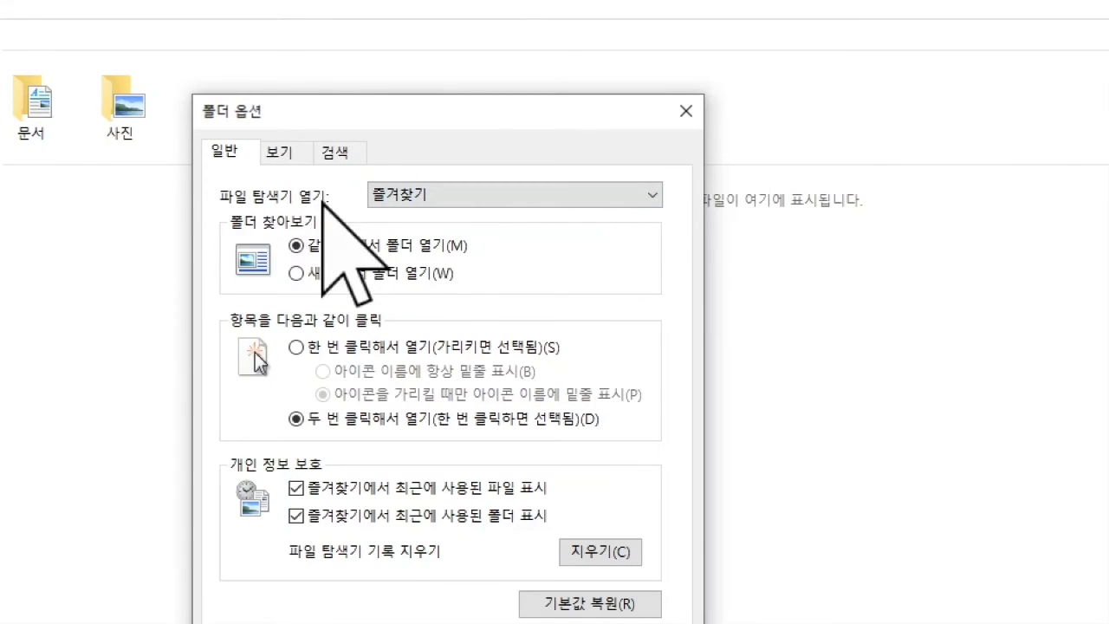
click(457, 196)
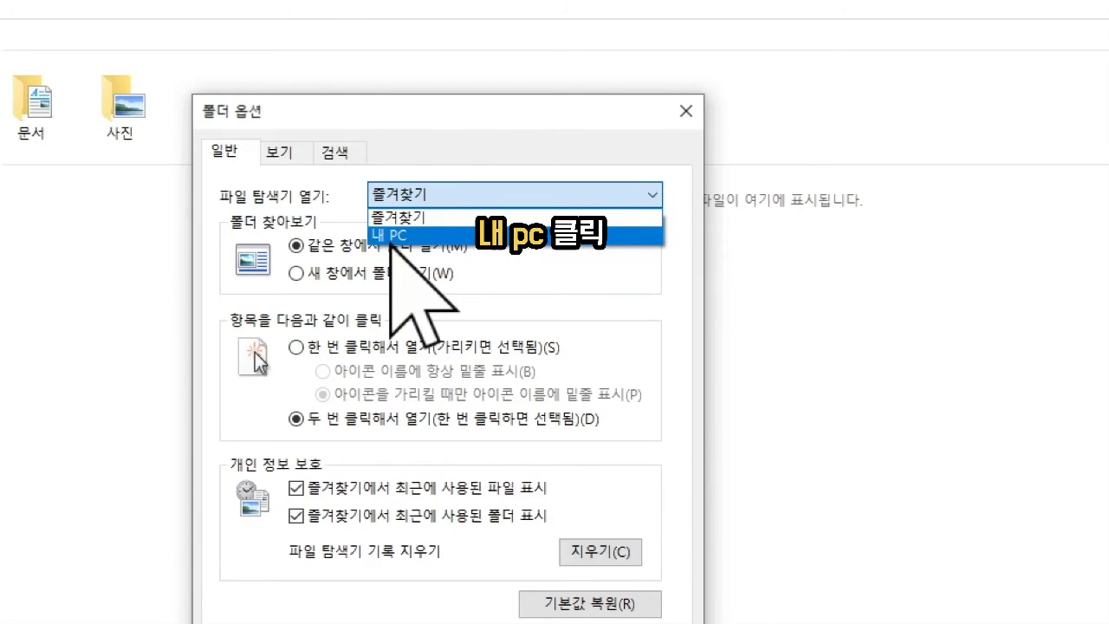
click(468, 235)
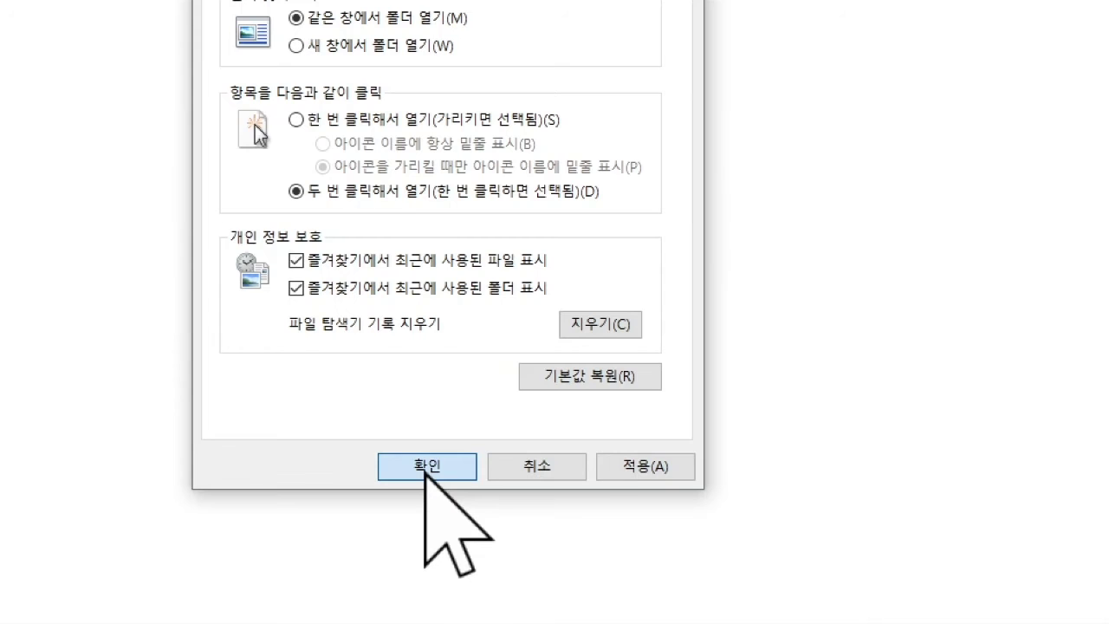
click(425, 473)
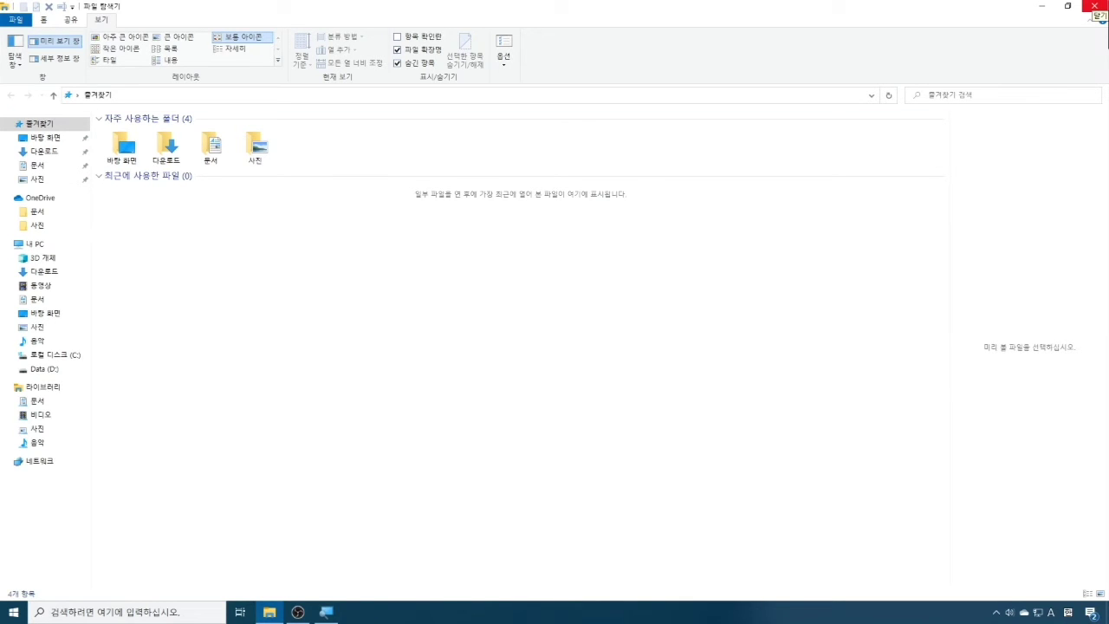
Close and reopen File Explorer to check its start location with the new setting.
click(1095, 7)
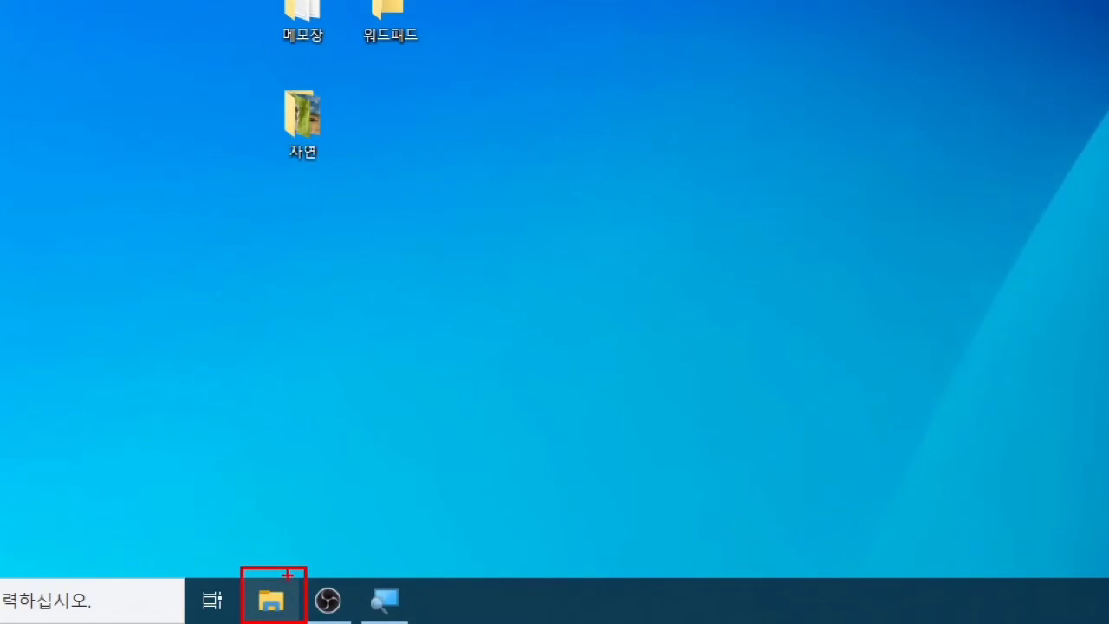
mouse_move(266, 548)
mouse_down()
mouse_move(273, 598)
mouse_move(314, 548)
mouse_up()
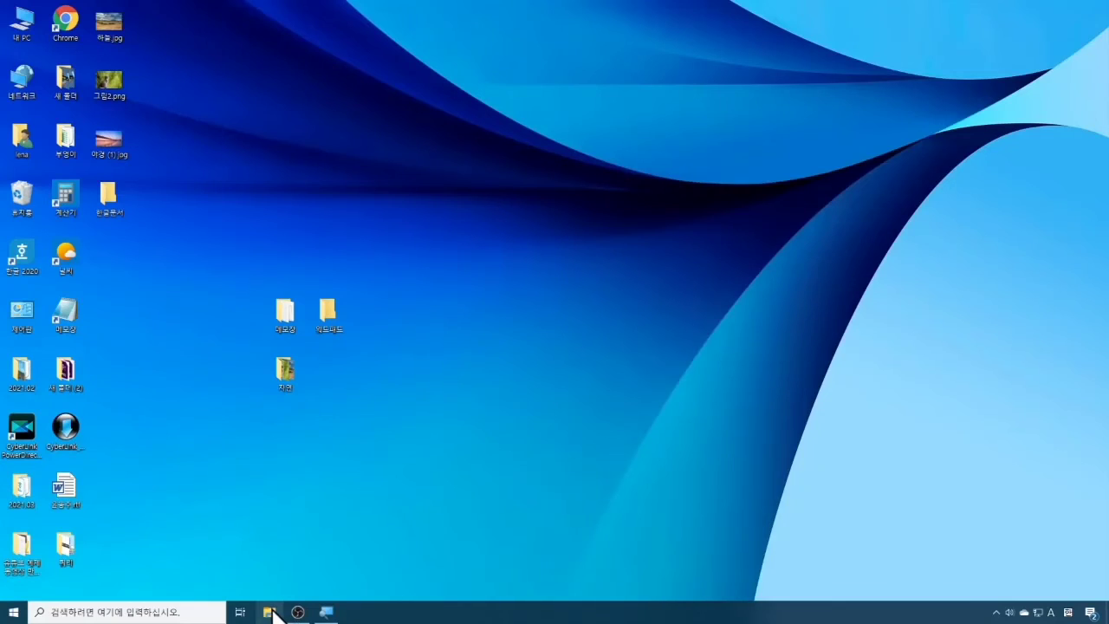
click(271, 600)
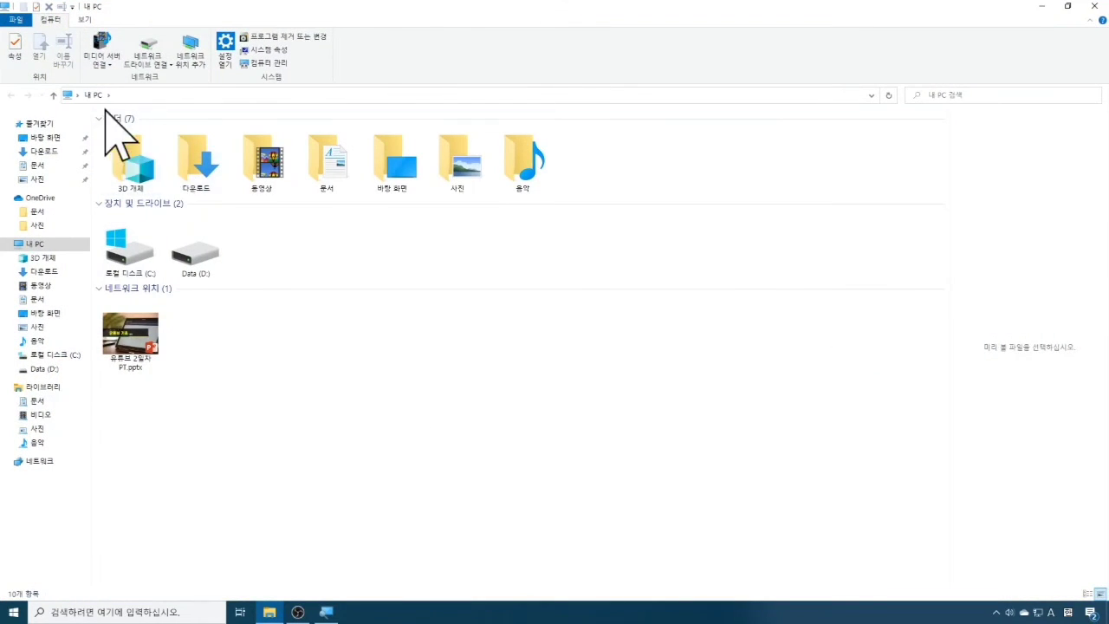
drag(77, 86, 113, 105)
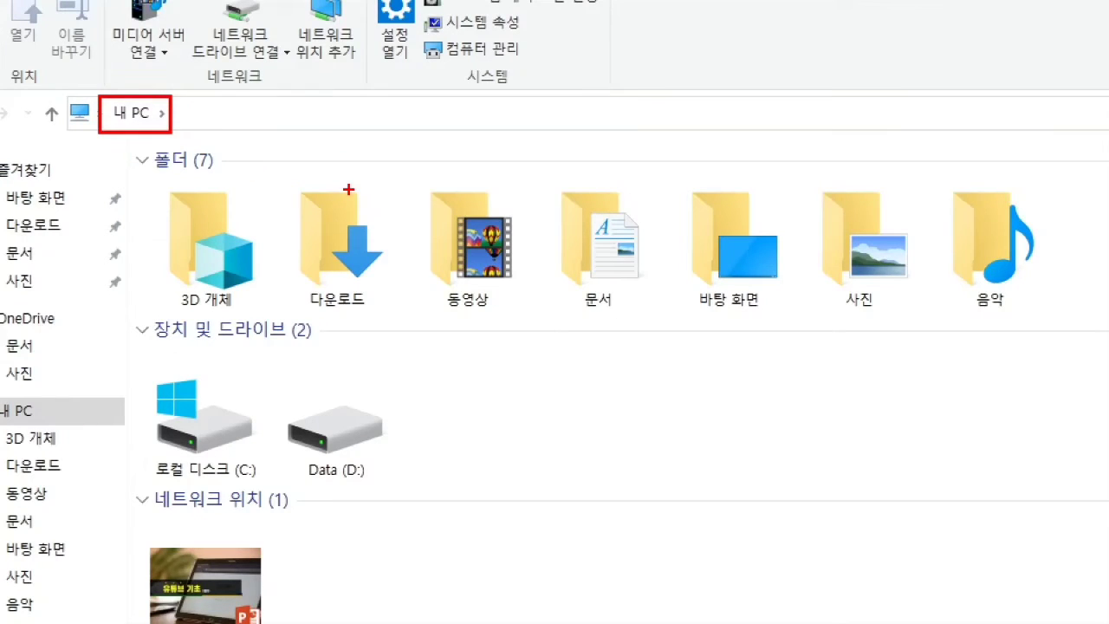
key(Escape)
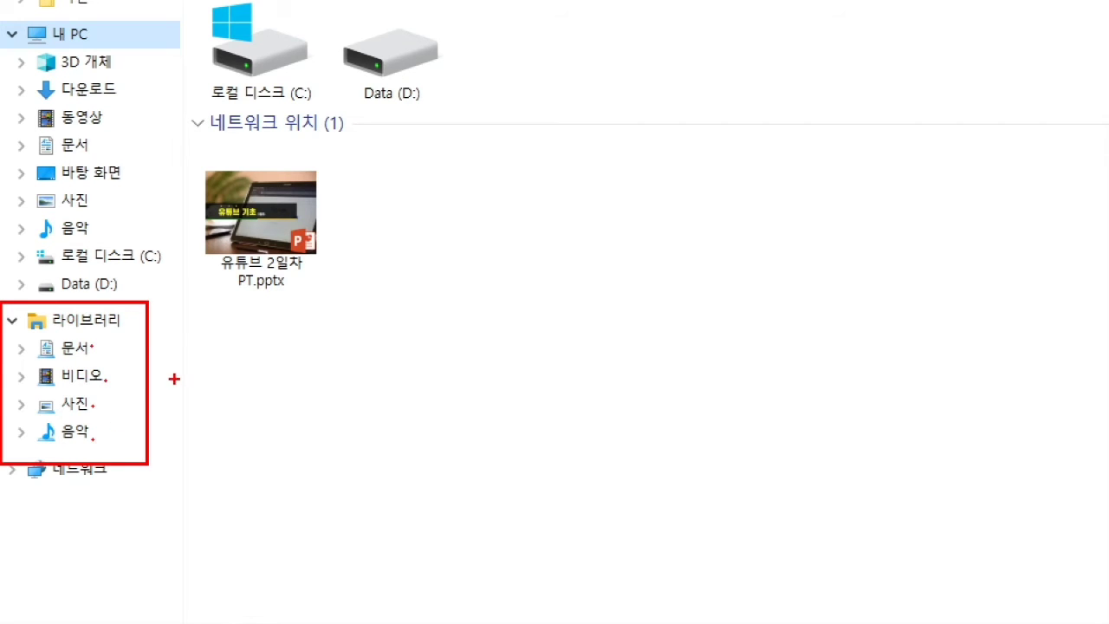
Open the 바탕 화면 folder under 내 PC.
mouse_move(208, 403)
mouse_down()
mouse_move(274, 447)
mouse_move(298, 433)
mouse_up()
mouse_move(228, 444)
mouse_down()
mouse_move(144, 495)
mouse_move(87, 450)
mouse_move(77, 479)
mouse_move(114, 452)
mouse_up()
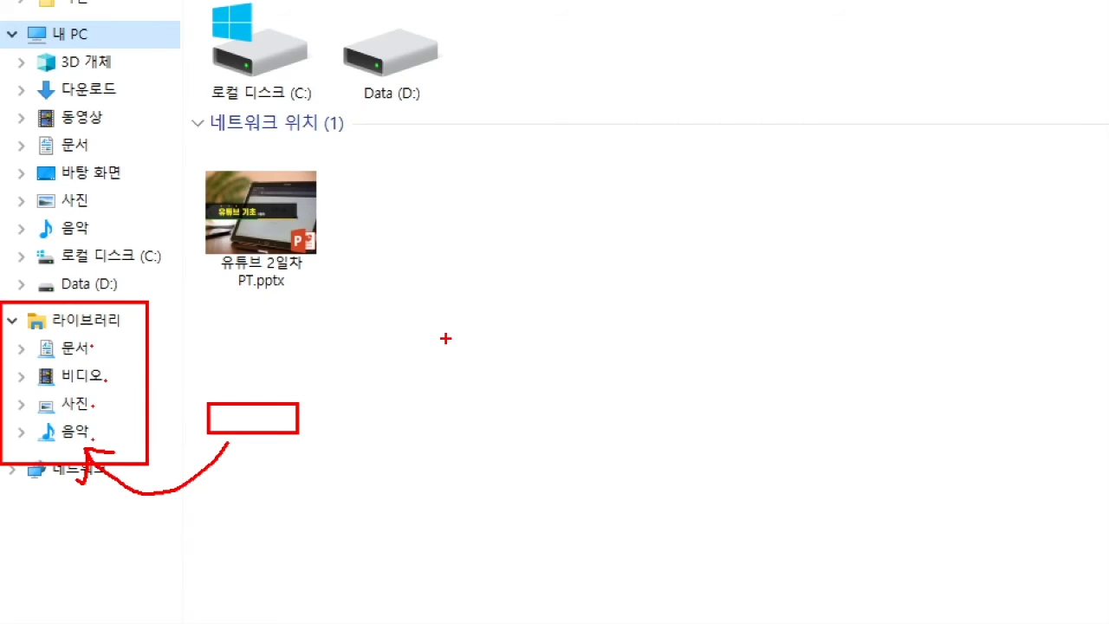
click(90, 173)
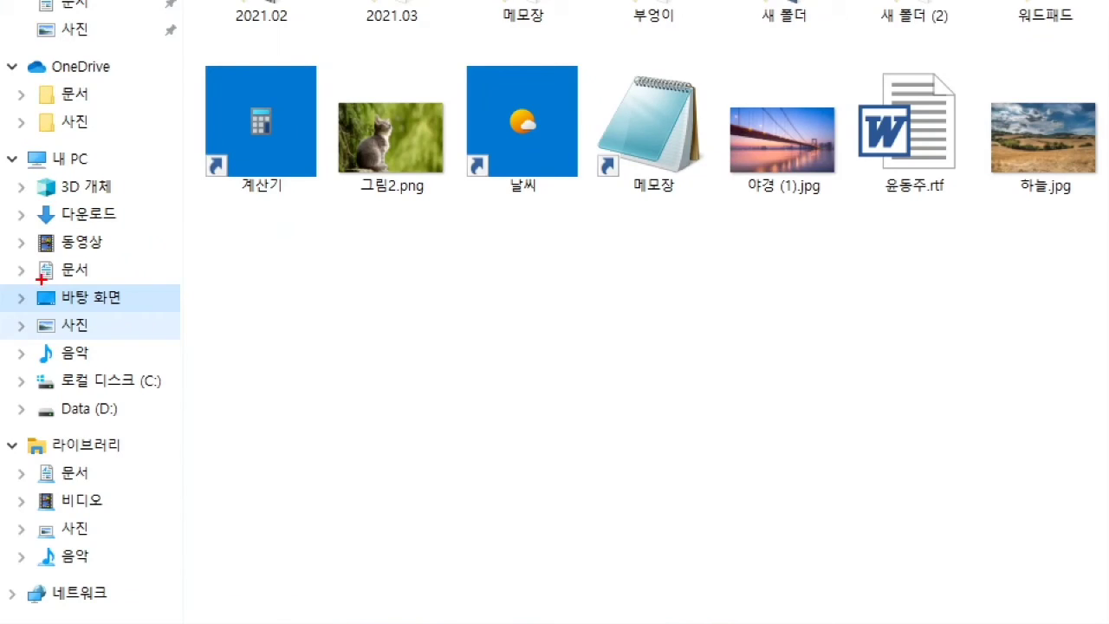
mouse_move(17, 303)
mouse_down()
mouse_move(60, 319)
mouse_move(158, 319)
mouse_up()
mouse_move(125, 278)
mouse_down()
mouse_move(133, 298)
mouse_move(152, 275)
mouse_up()
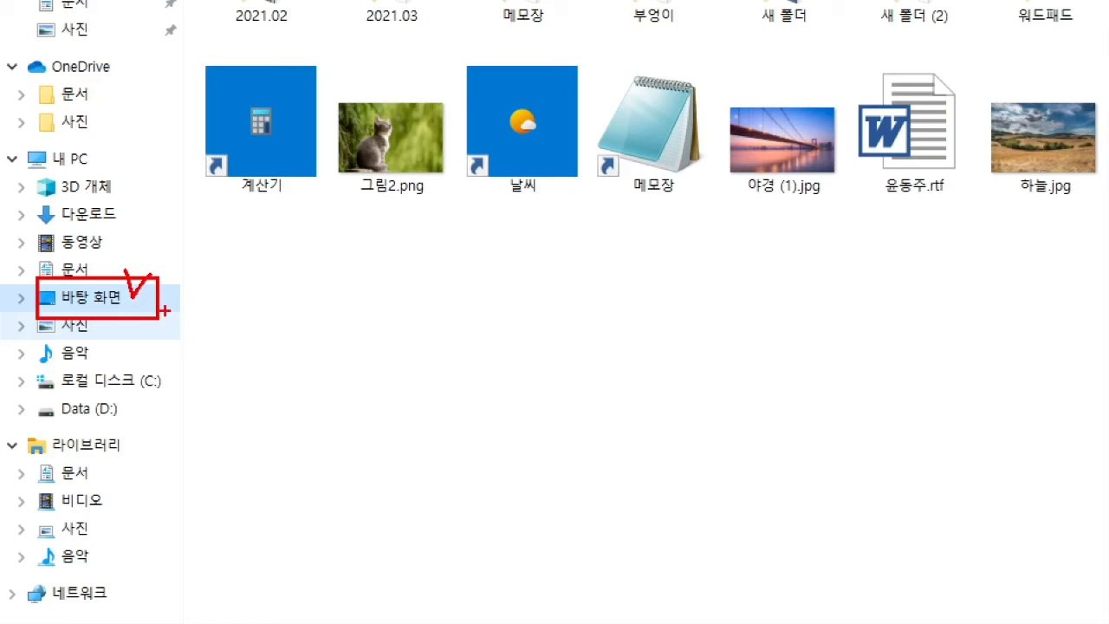
click(136, 305)
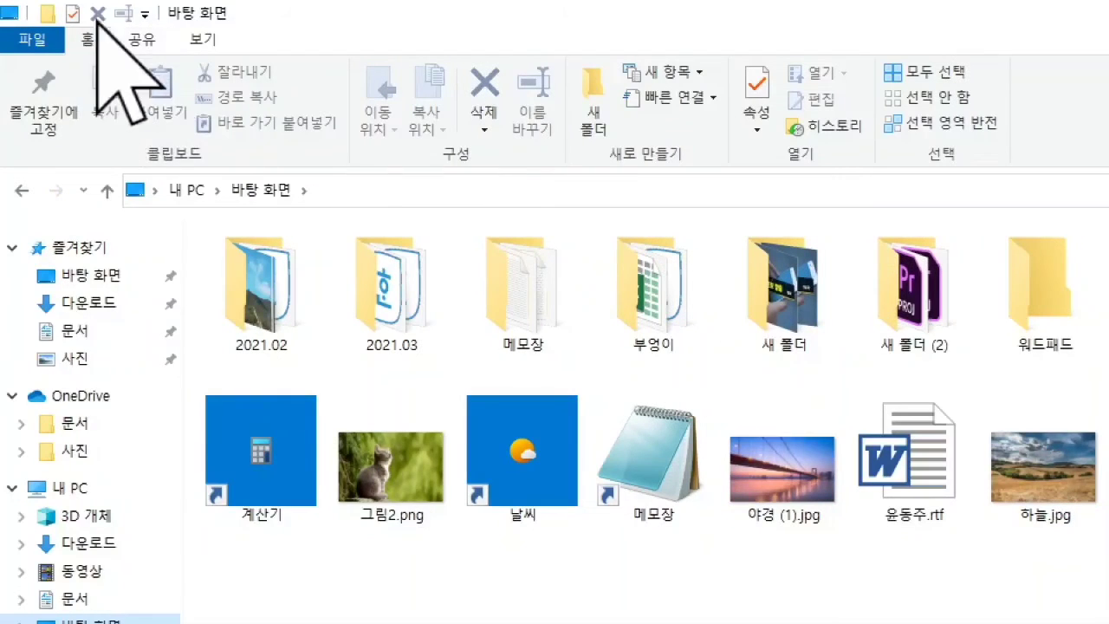
Create two new folders with default names in 바탕 화면, and select each of them in turn.
click(598, 113)
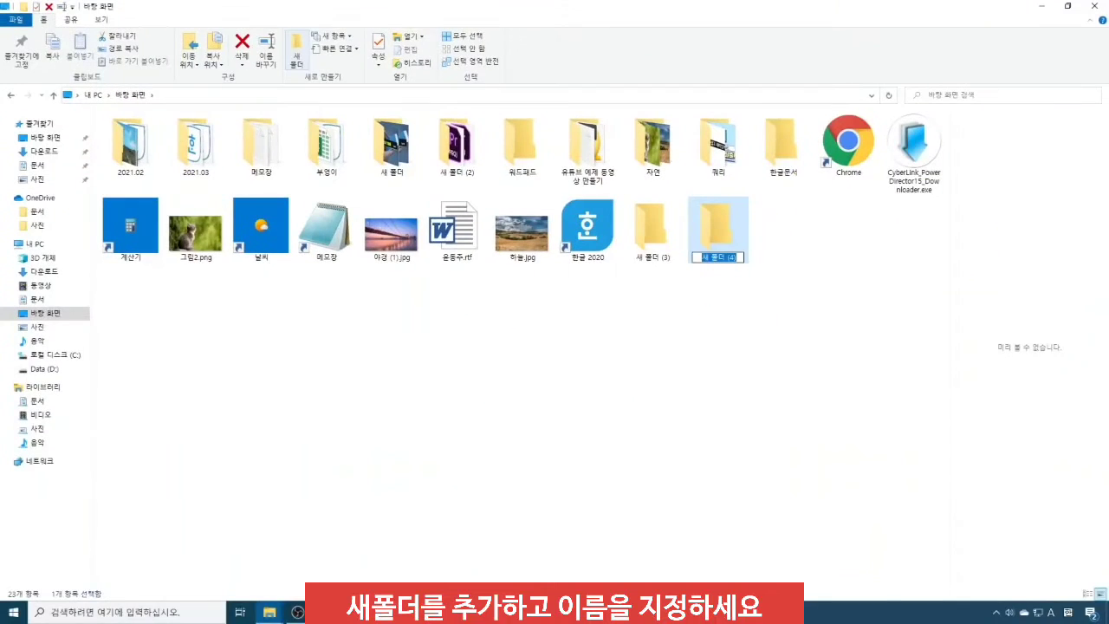
click(654, 251)
click(701, 226)
click(668, 228)
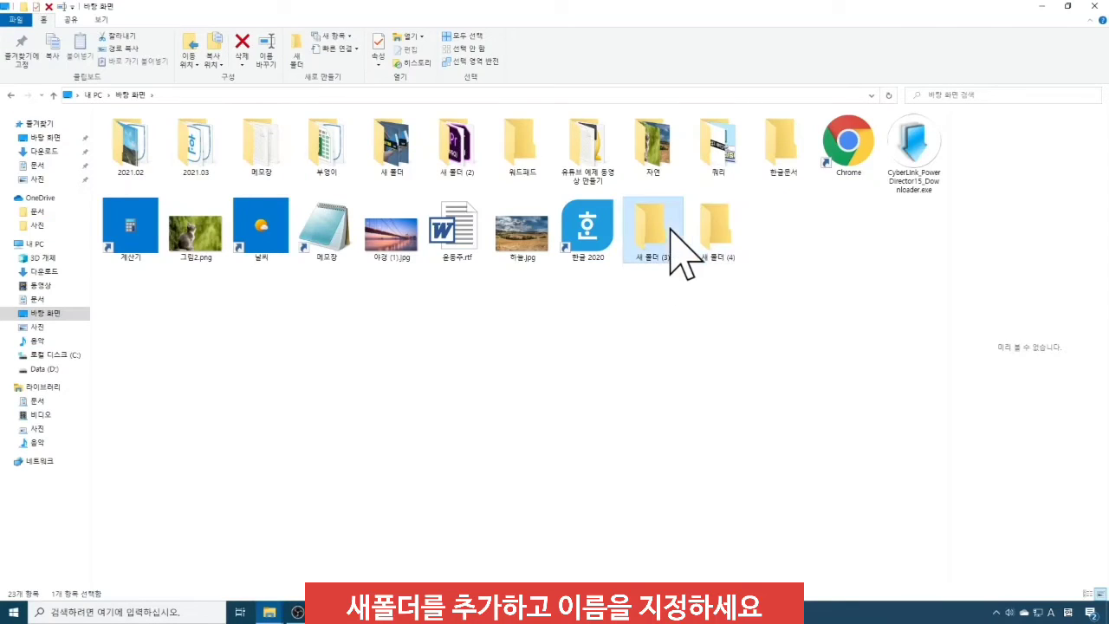
click(697, 217)
click(657, 234)
click(734, 233)
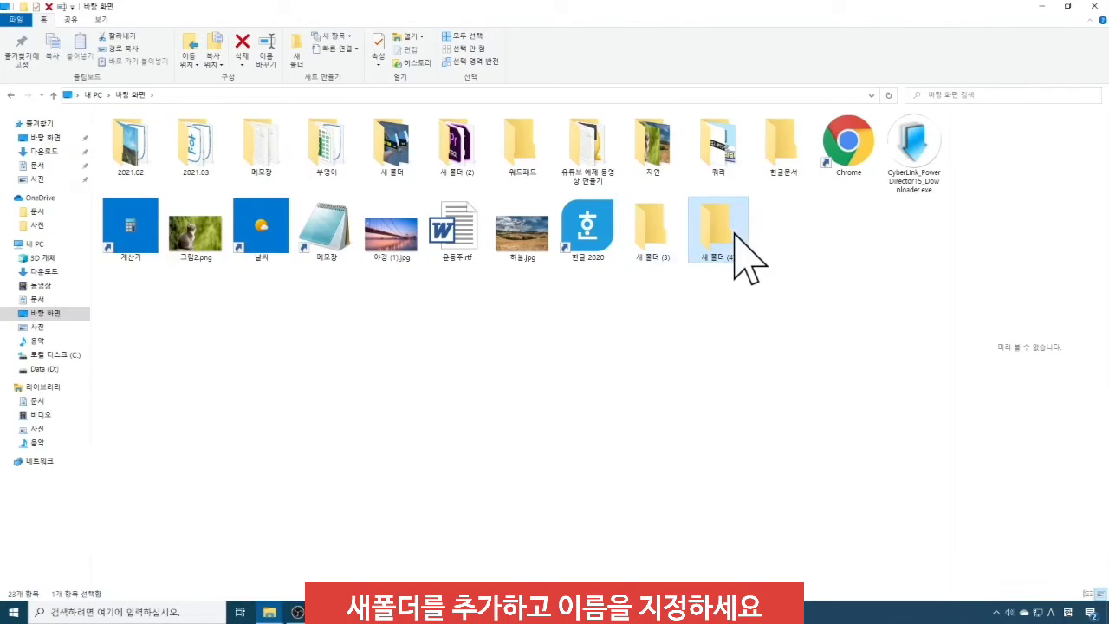
Rename the first of the two new default-named folders, 새 폴더 (3), as 유튜브 동영상.
click(649, 212)
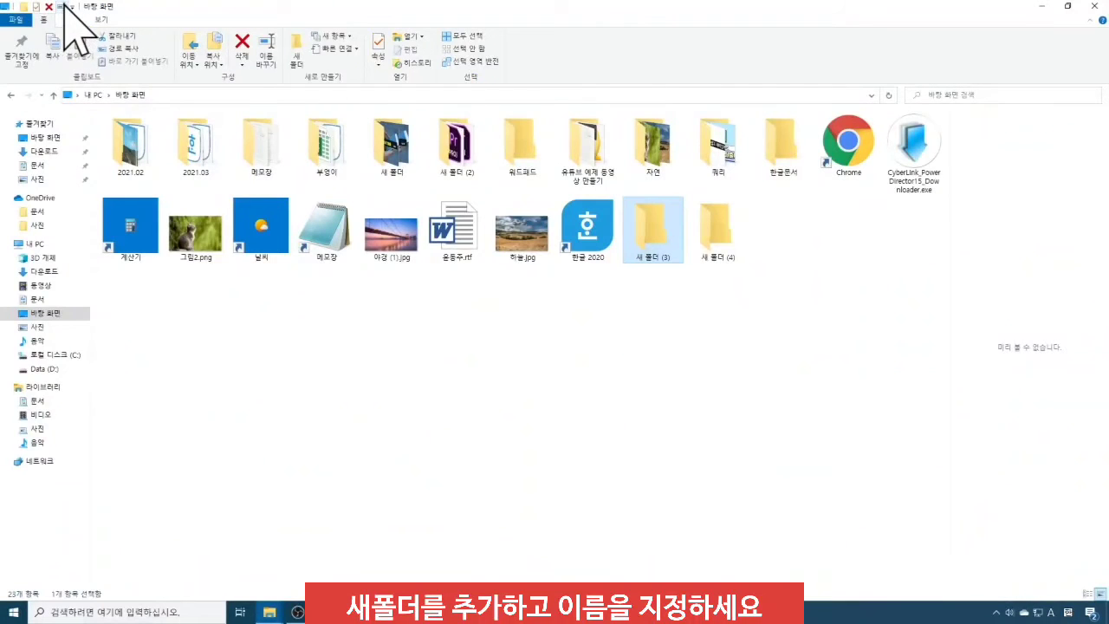
click(121, 13)
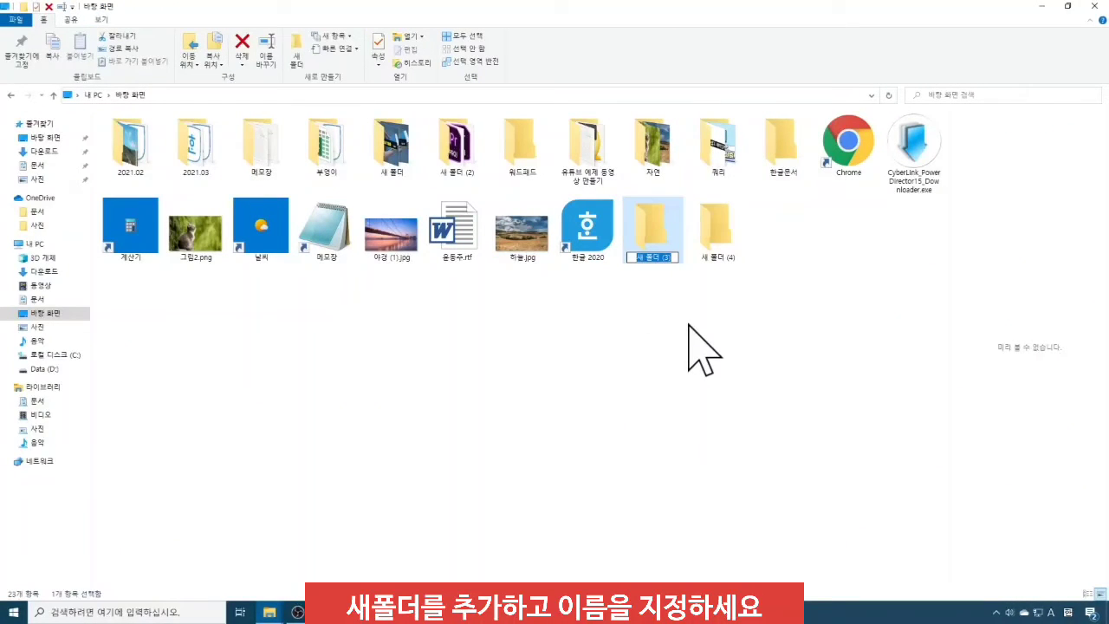
text(ㅇ)
text(튜브 동영ㅅ)
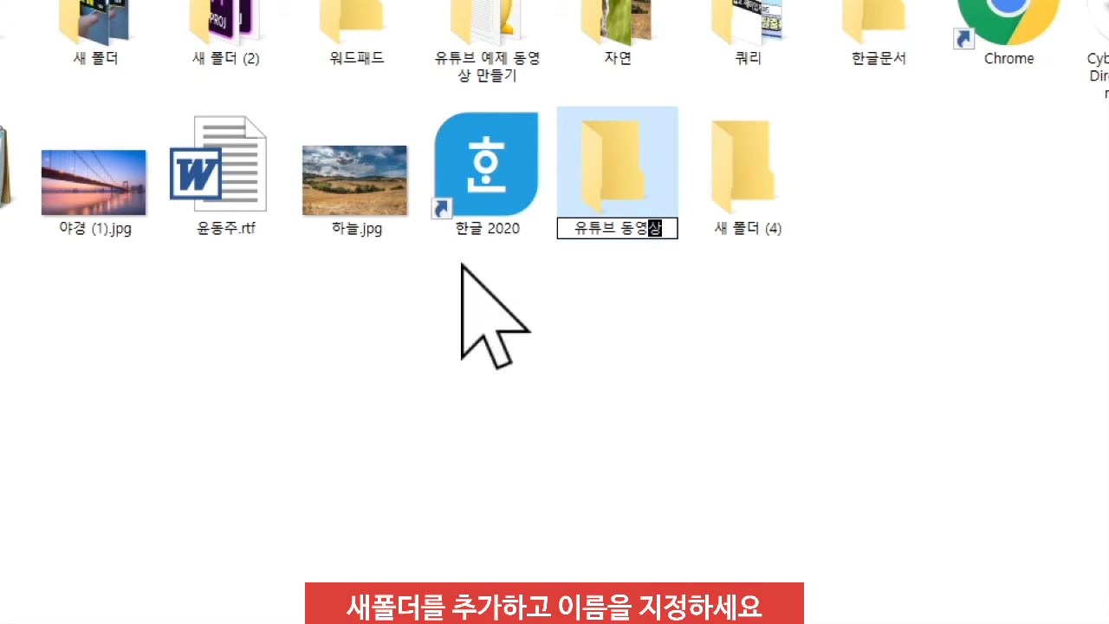
click(401, 312)
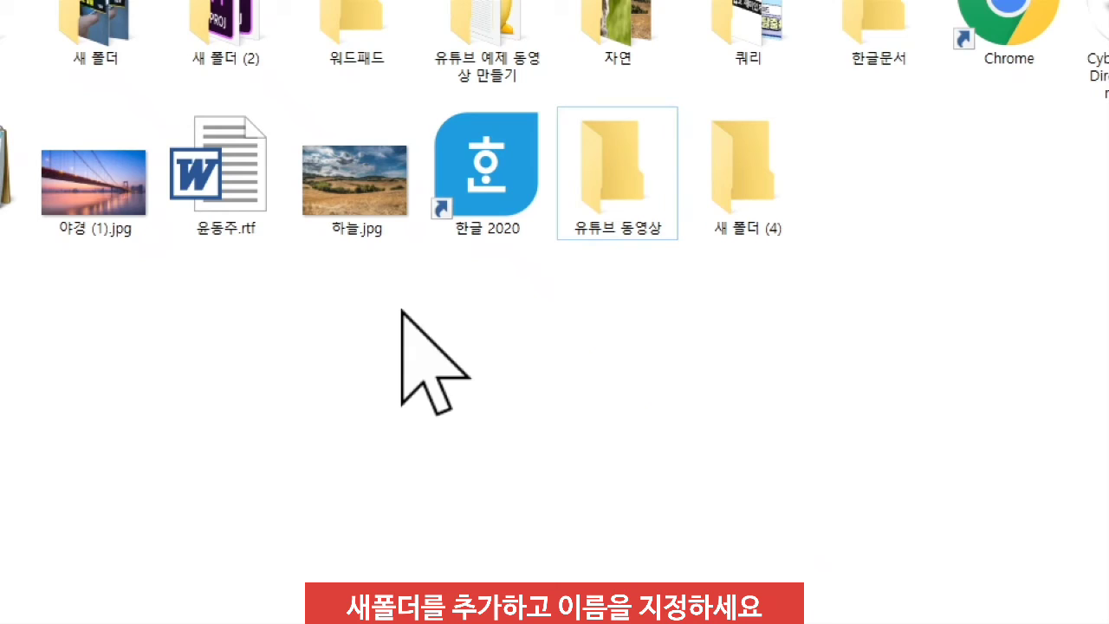
Rename the 새 폴더 (4) folder as 한글문서 and agree to merge it with the existing folder of that name.
click(771, 200)
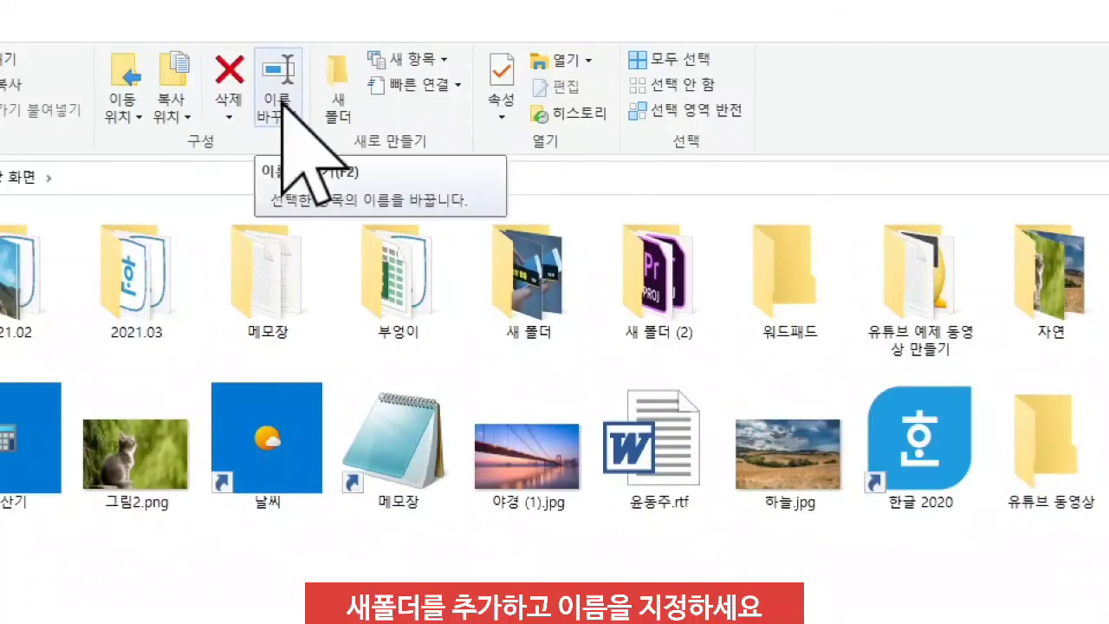
click(279, 102)
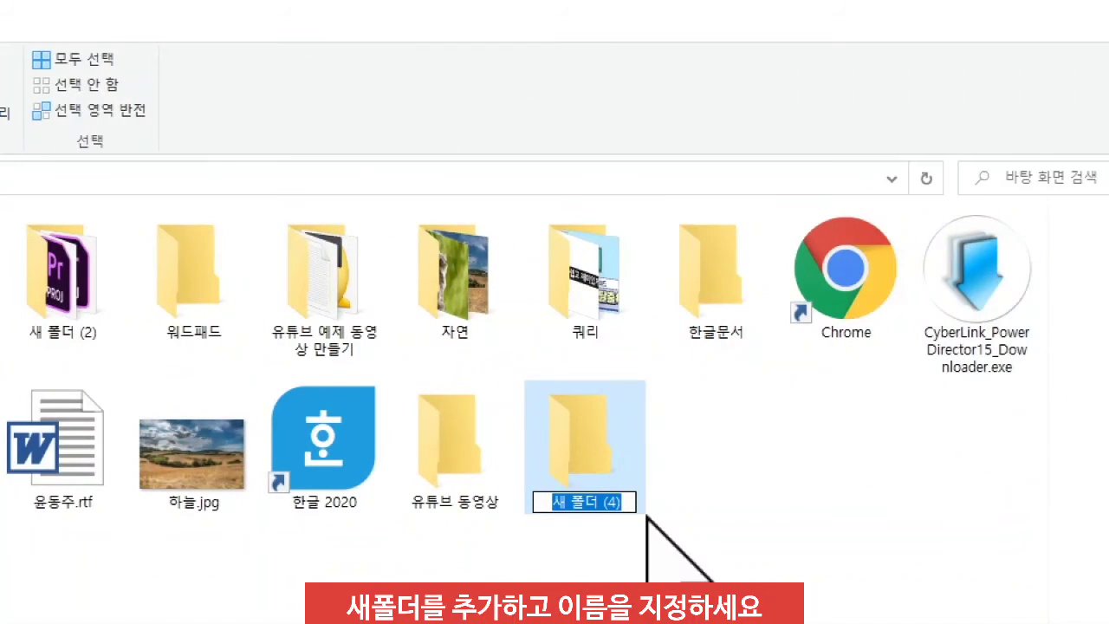
text(한글문서)
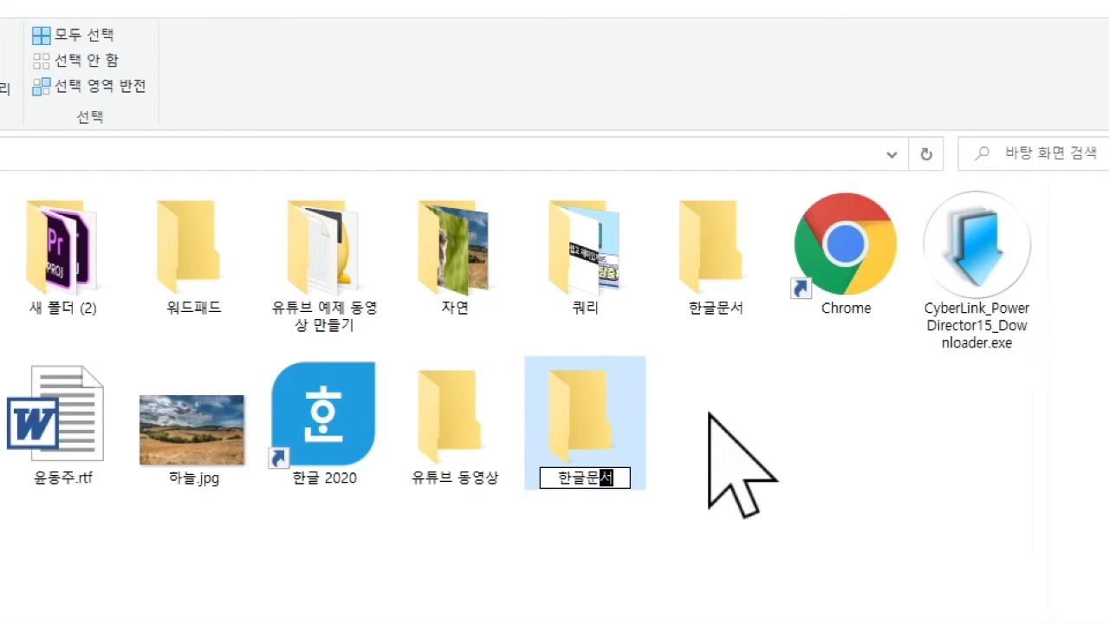
key(Return)
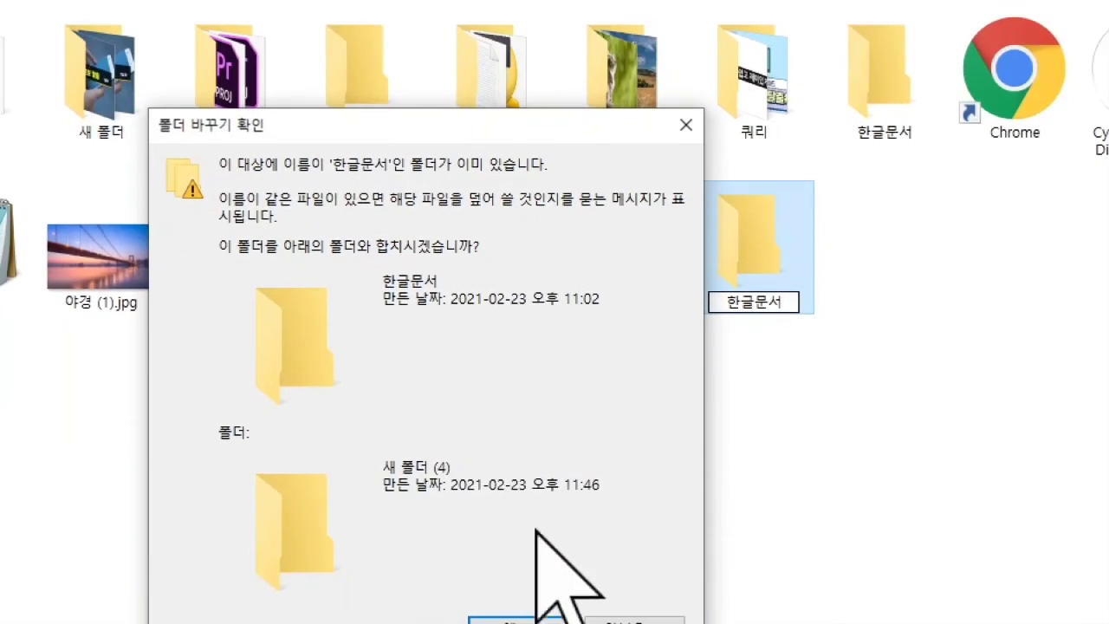
click(527, 620)
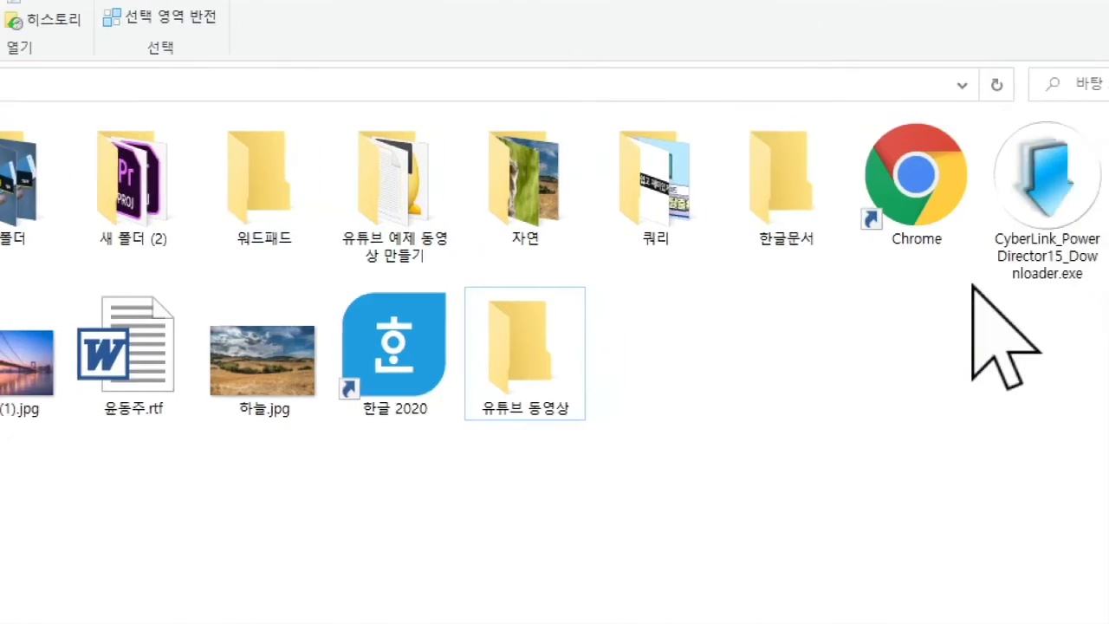
Select the 한글문서 and 유튜브 동영상 folders in turn.
drag(784, 208, 778, 131)
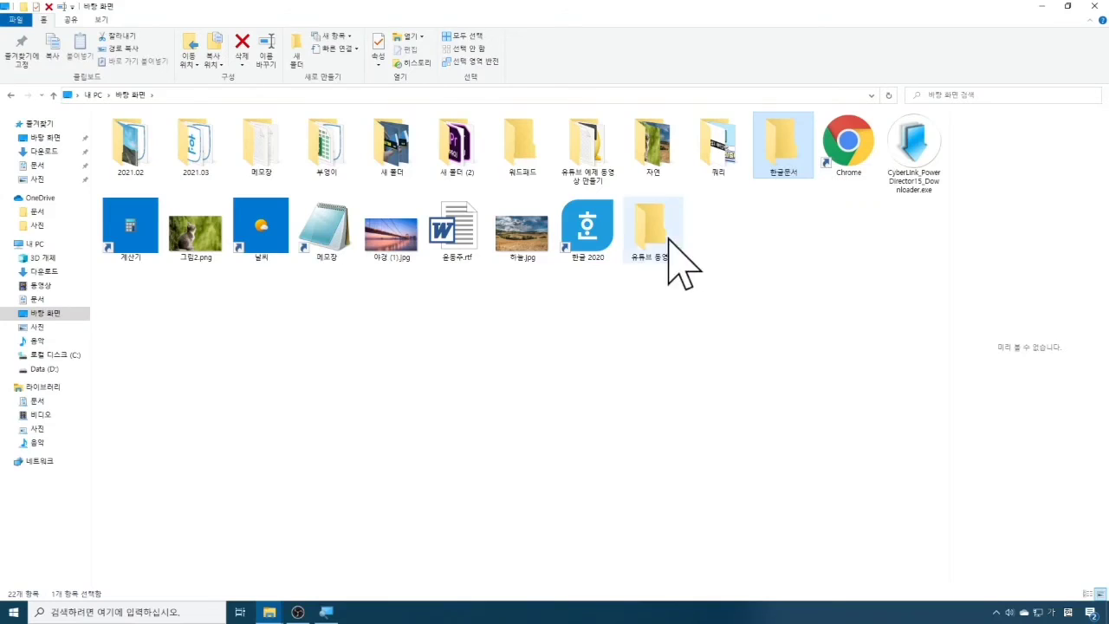
click(395, 368)
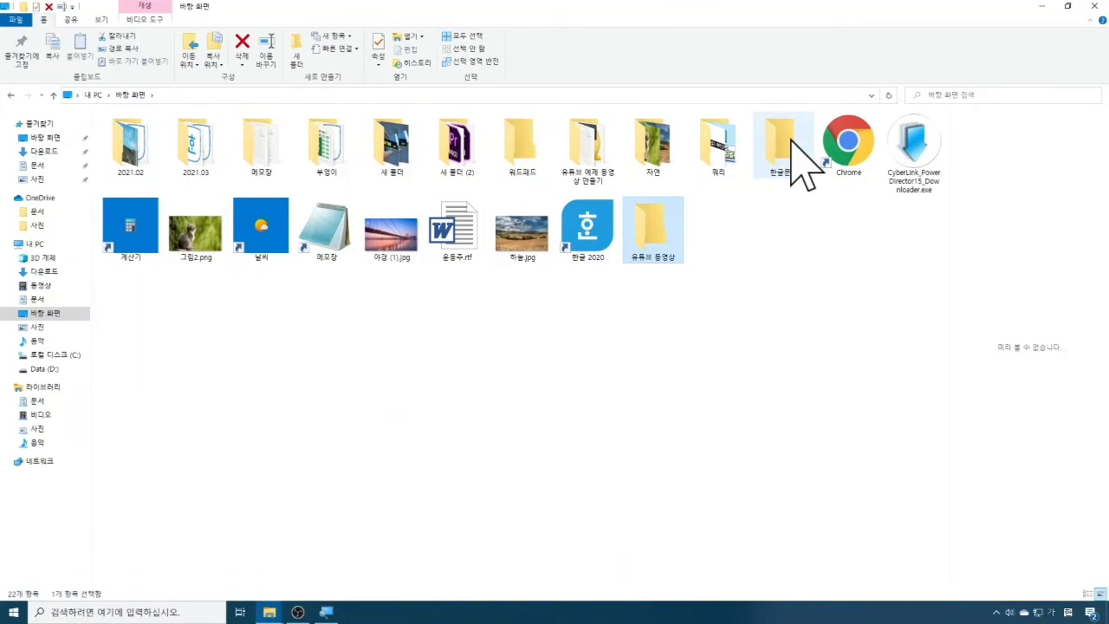
click(790, 139)
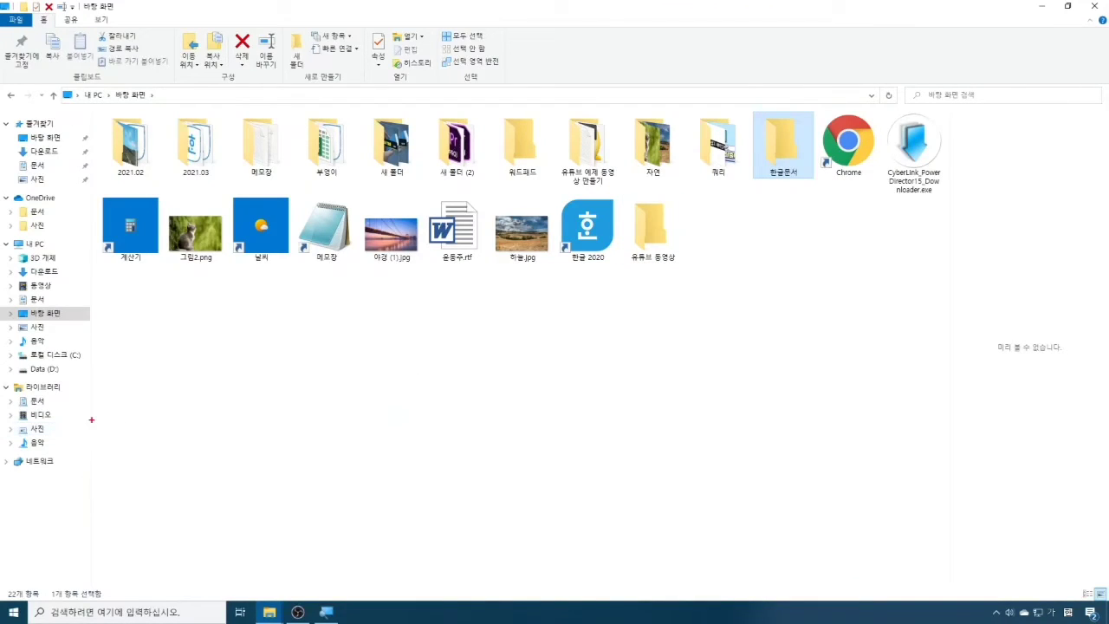
drag(10, 380, 105, 482)
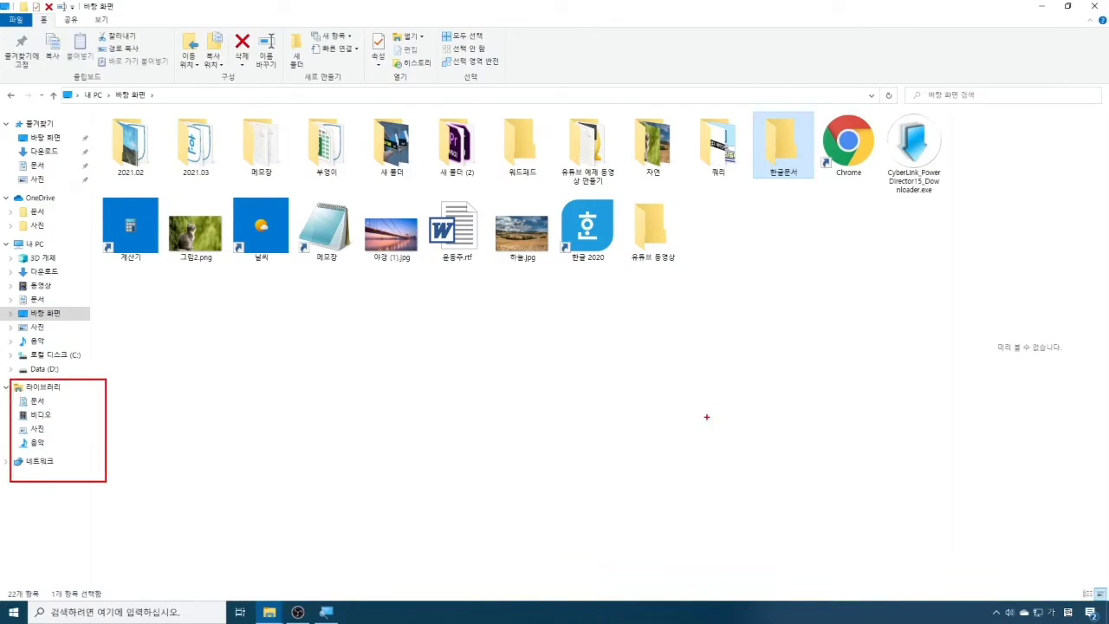
Include the 유튜브 동영상 folder in a newly created library.
click(665, 239)
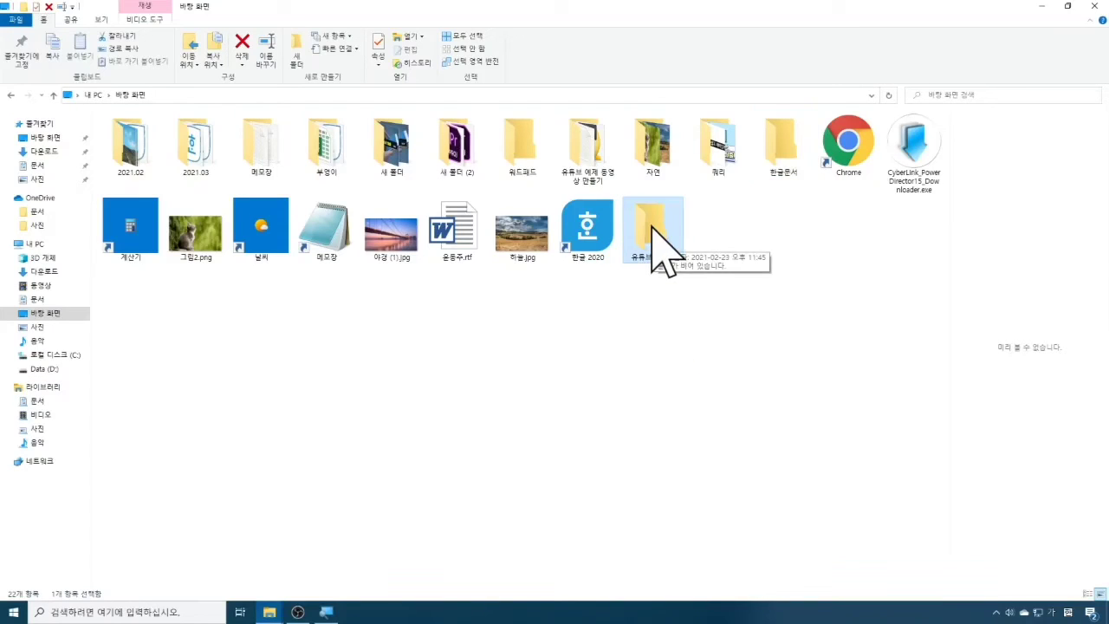
right_click(665, 251)
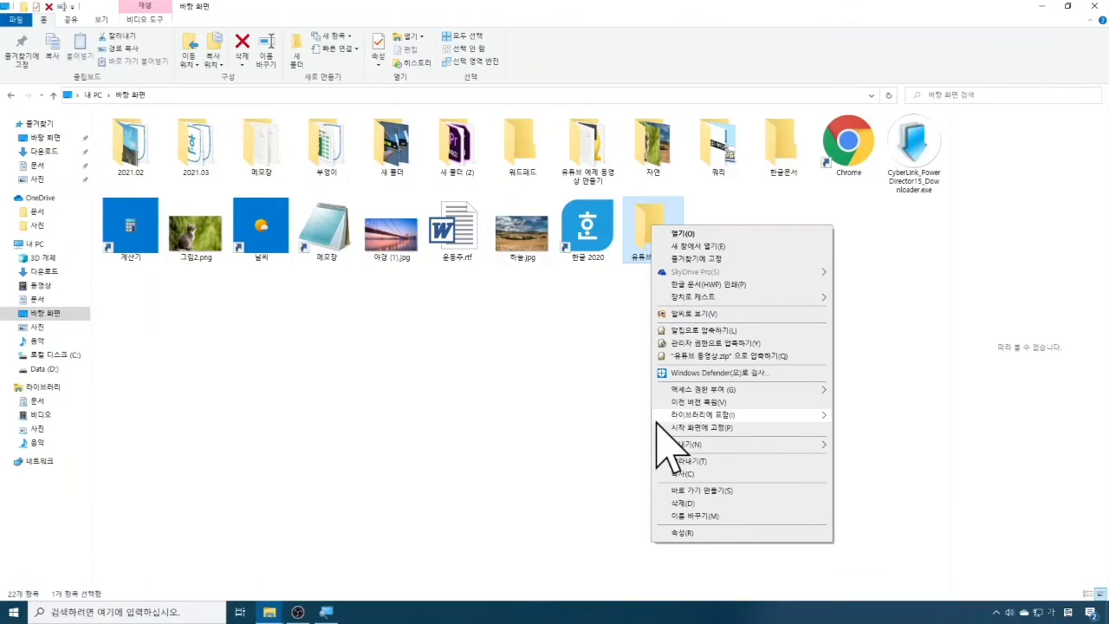
mouse_move(715, 417)
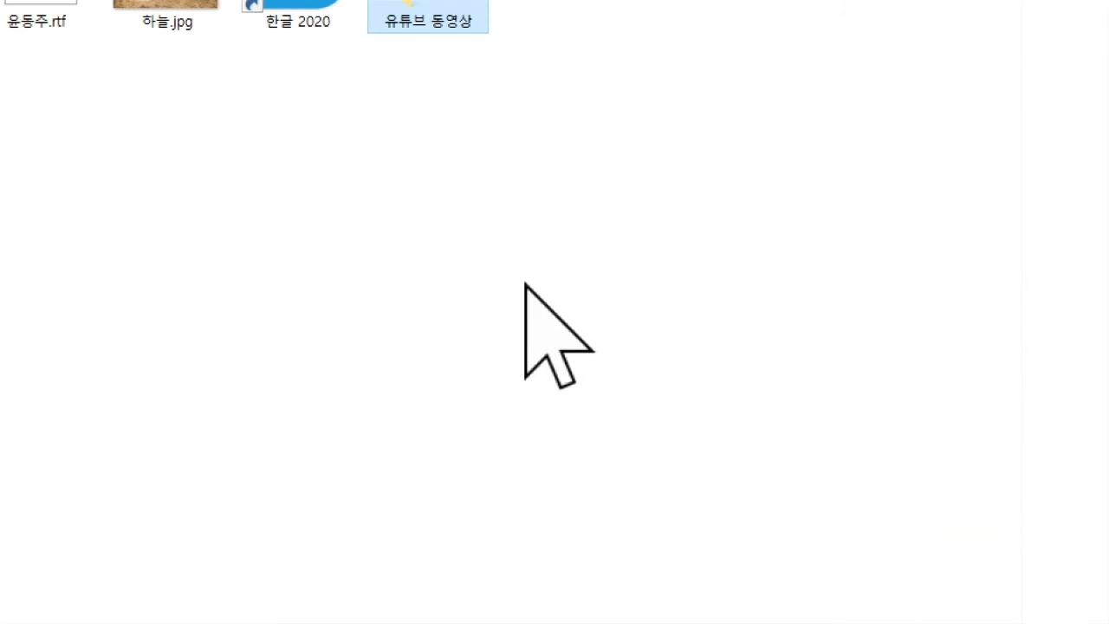
right_click(407, 145)
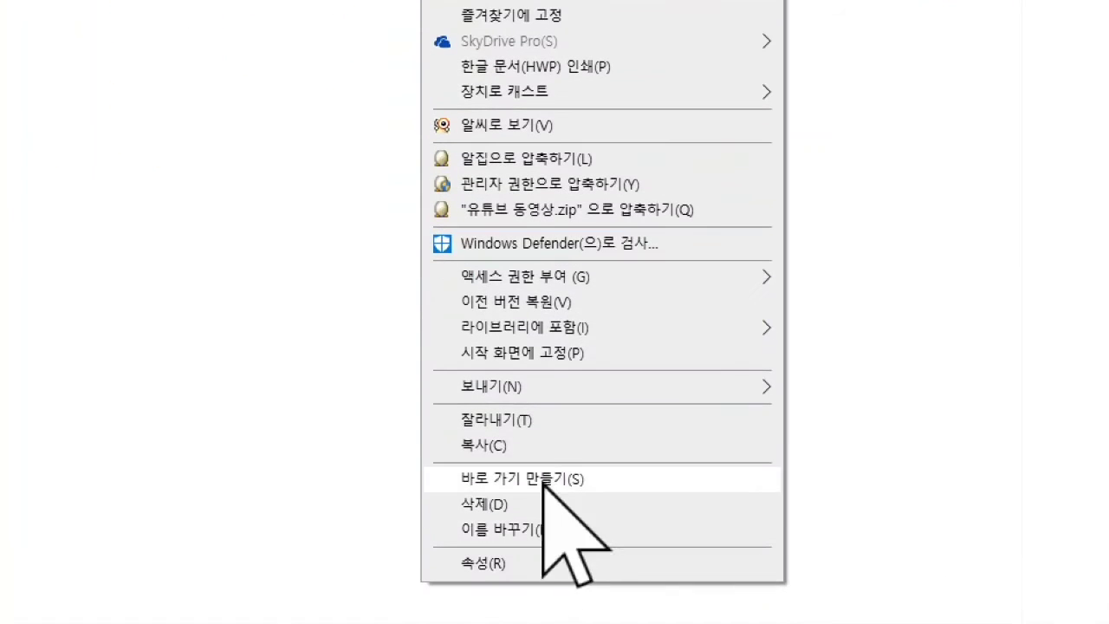
mouse_move(569, 487)
click(933, 492)
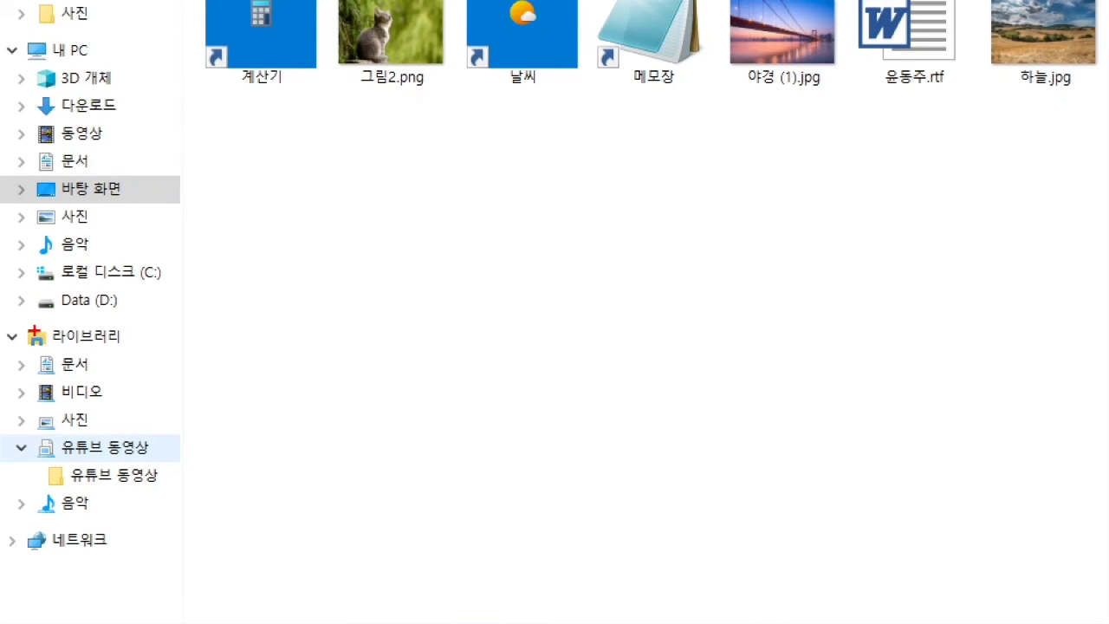
drag(15, 429, 176, 459)
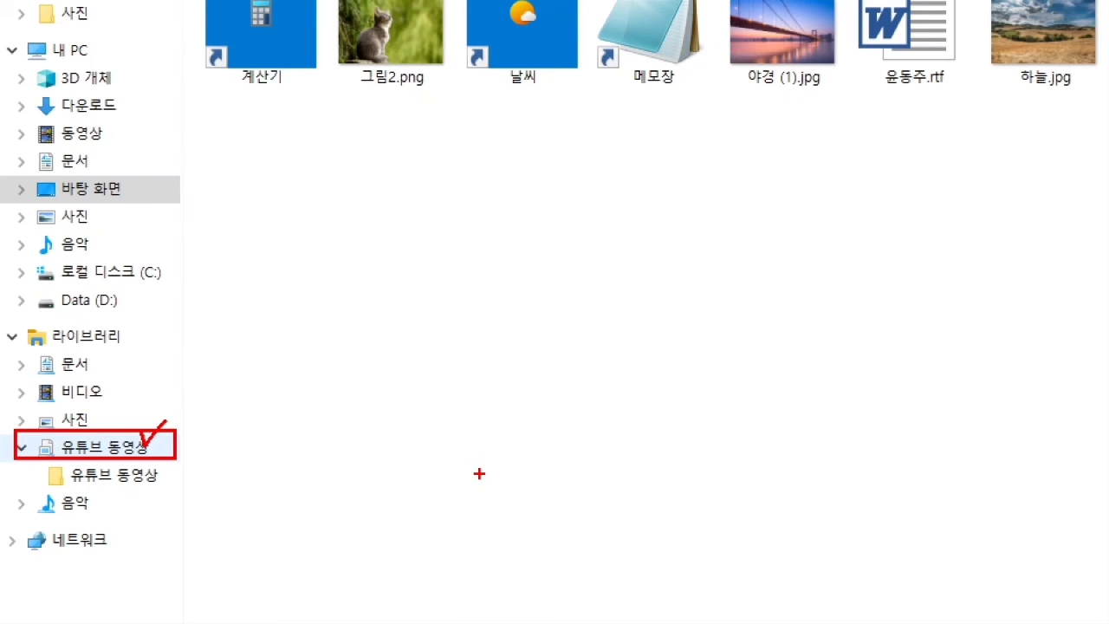
Create another new library from the 한글문서 folder.
click(772, 149)
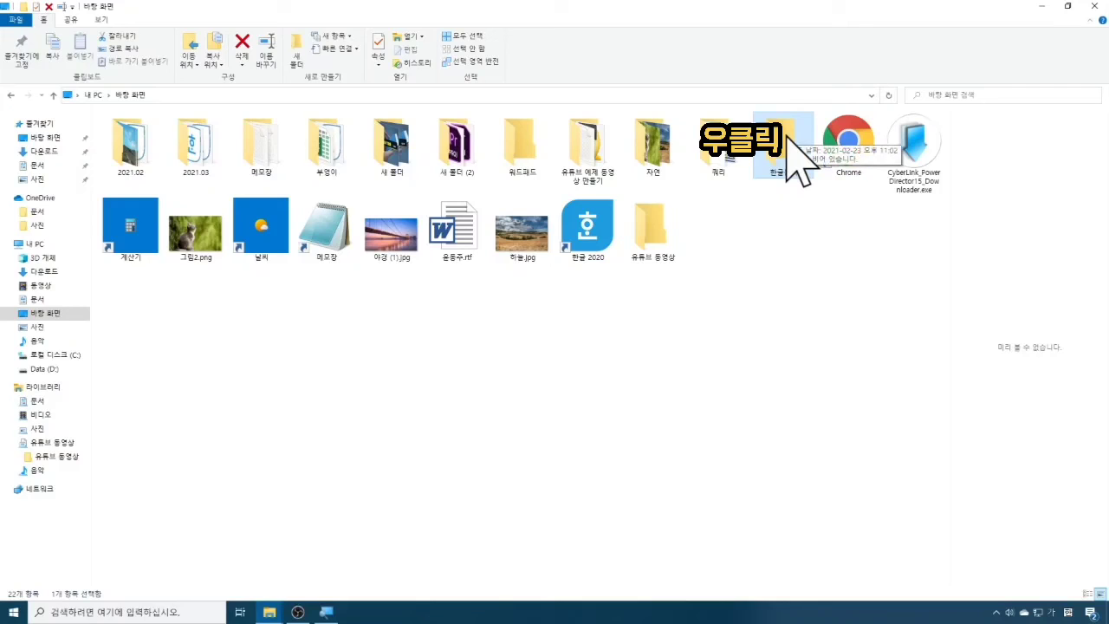
right_click(787, 136)
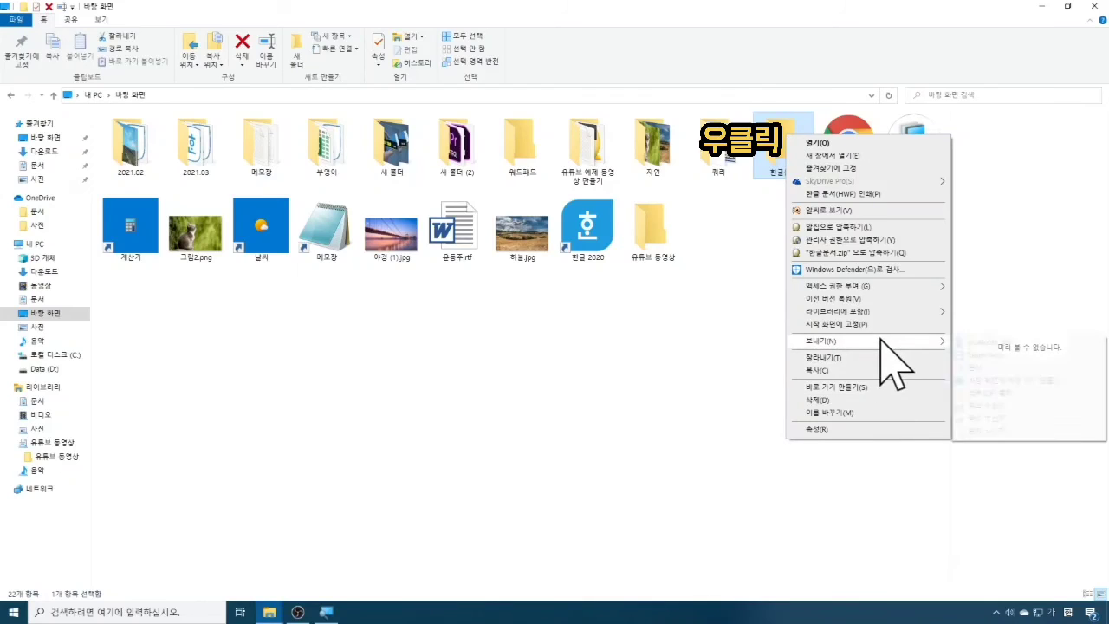
mouse_move(880, 312)
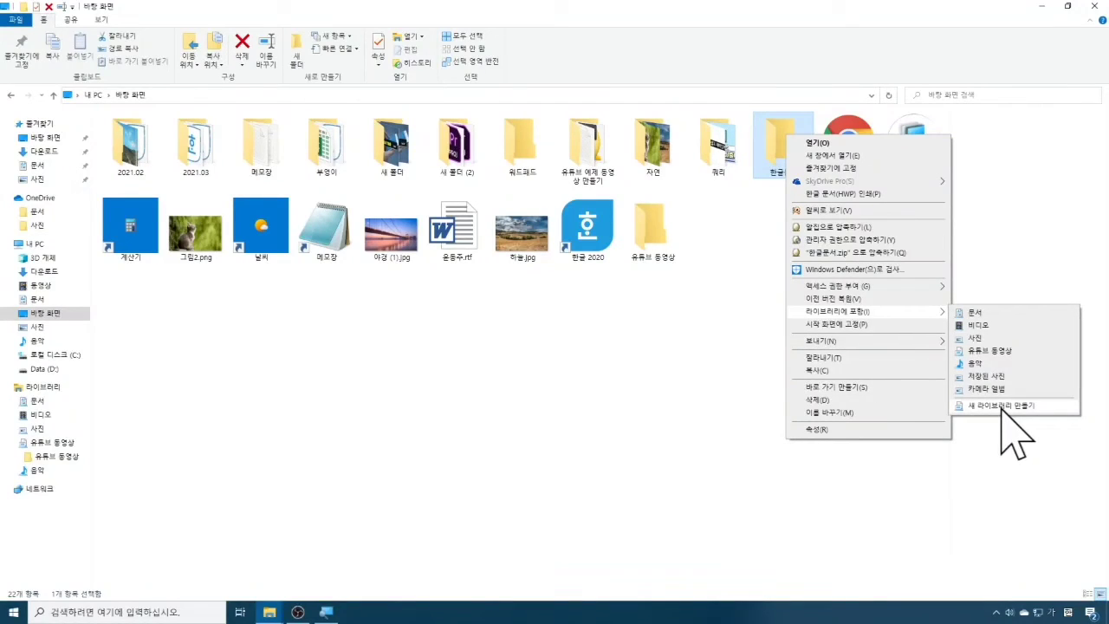
click(1005, 405)
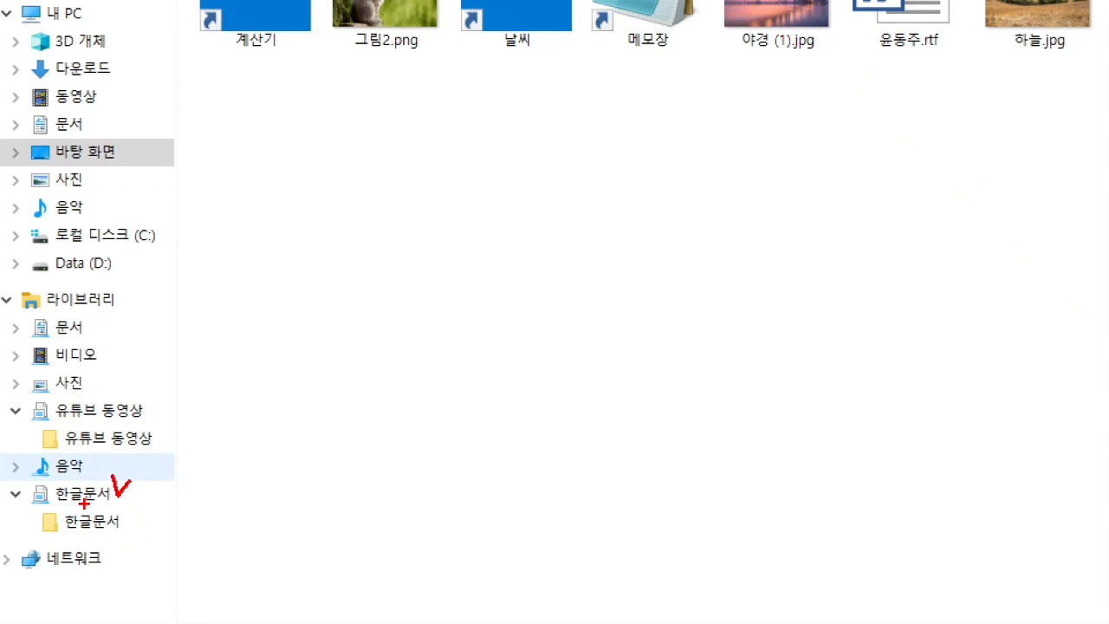
Check the contents of the 유튜브 동영상 and 한글문서 libraries and the folders inside them, and close File Explorer.
click(69, 494)
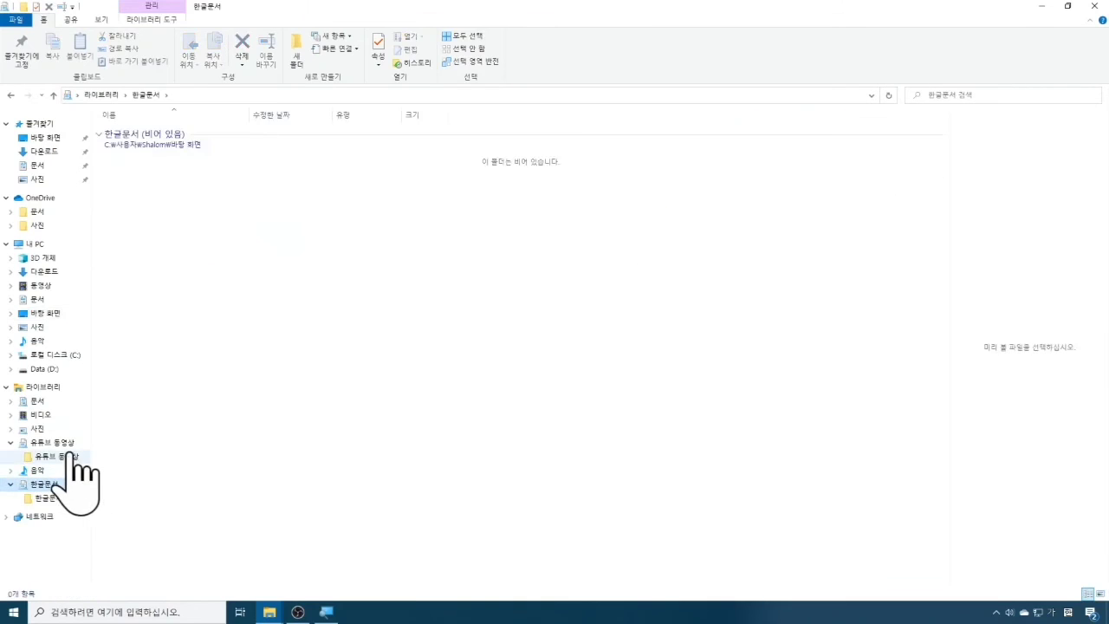
click(65, 444)
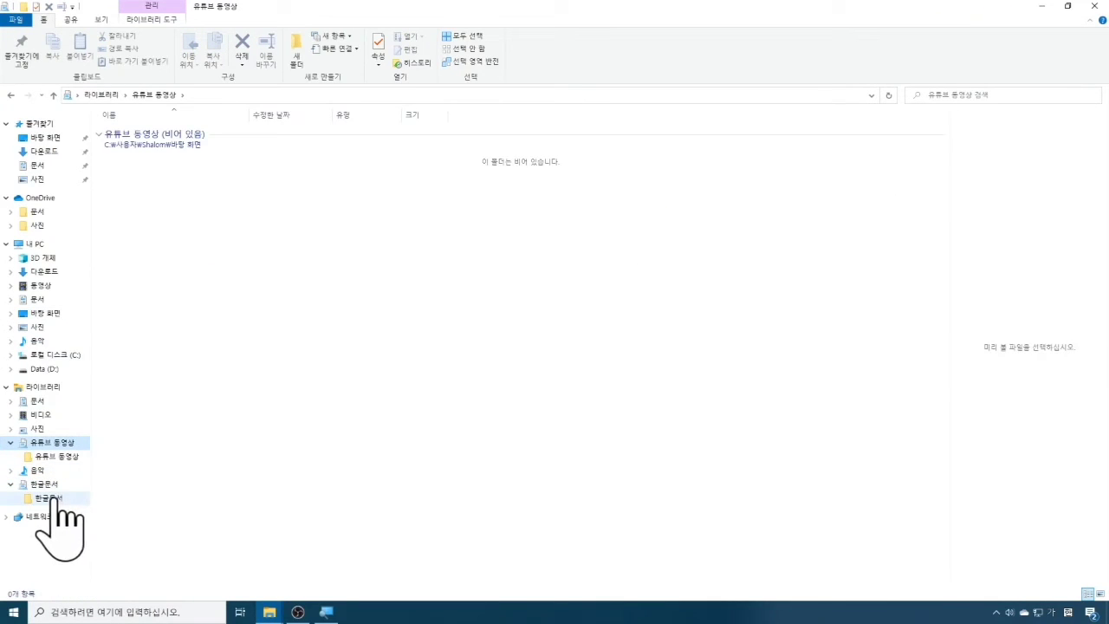
click(58, 485)
click(63, 456)
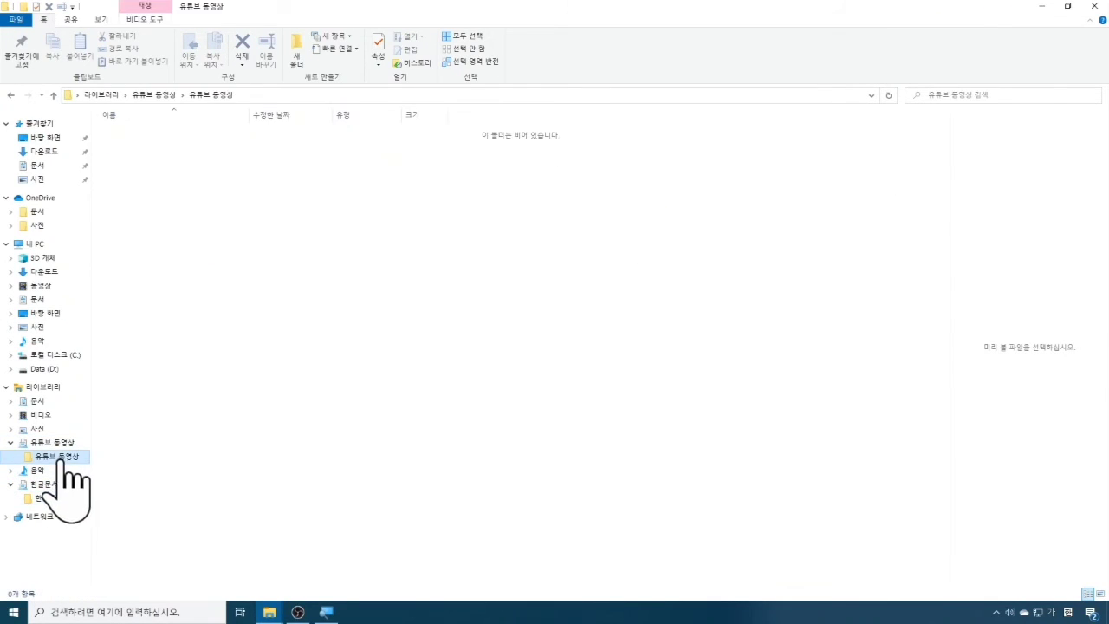
click(58, 500)
click(45, 456)
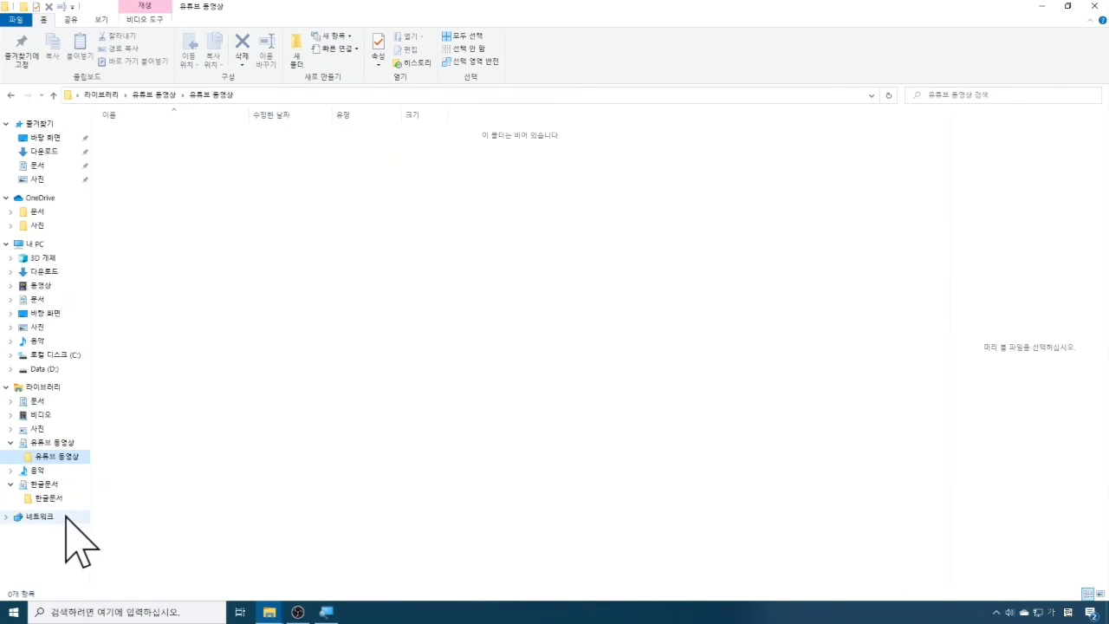
click(50, 500)
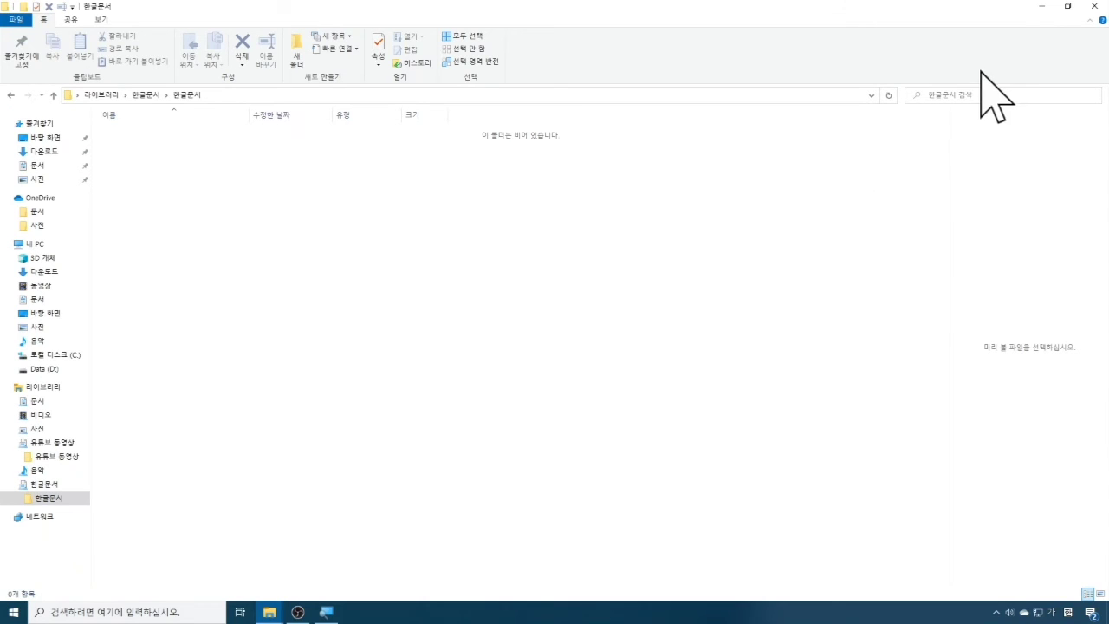
click(1092, 7)
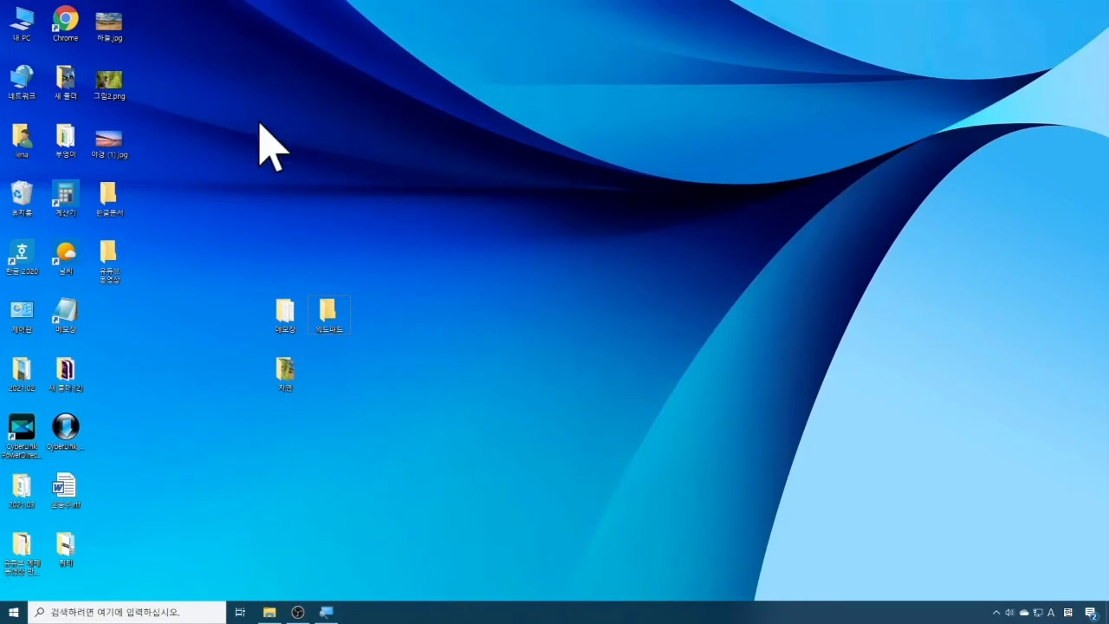
Switch to Chrome from the desktop and search Google for 봄.
double_click(64, 24)
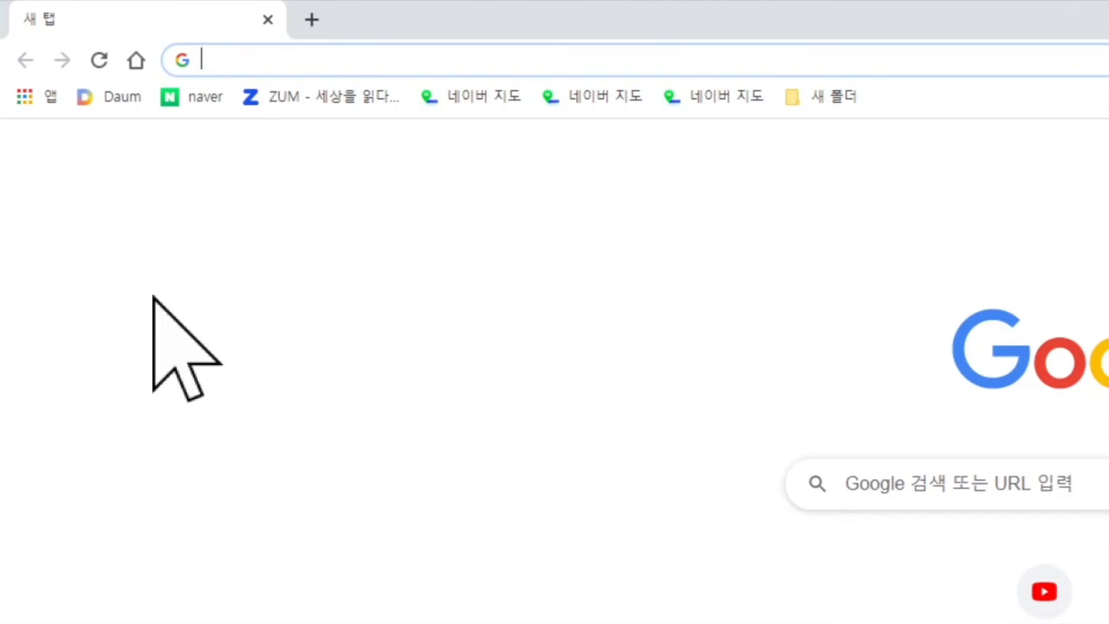
text(qh)
key(BackSpace)
key(BackSpace)
key(Hangul)
text(봄)
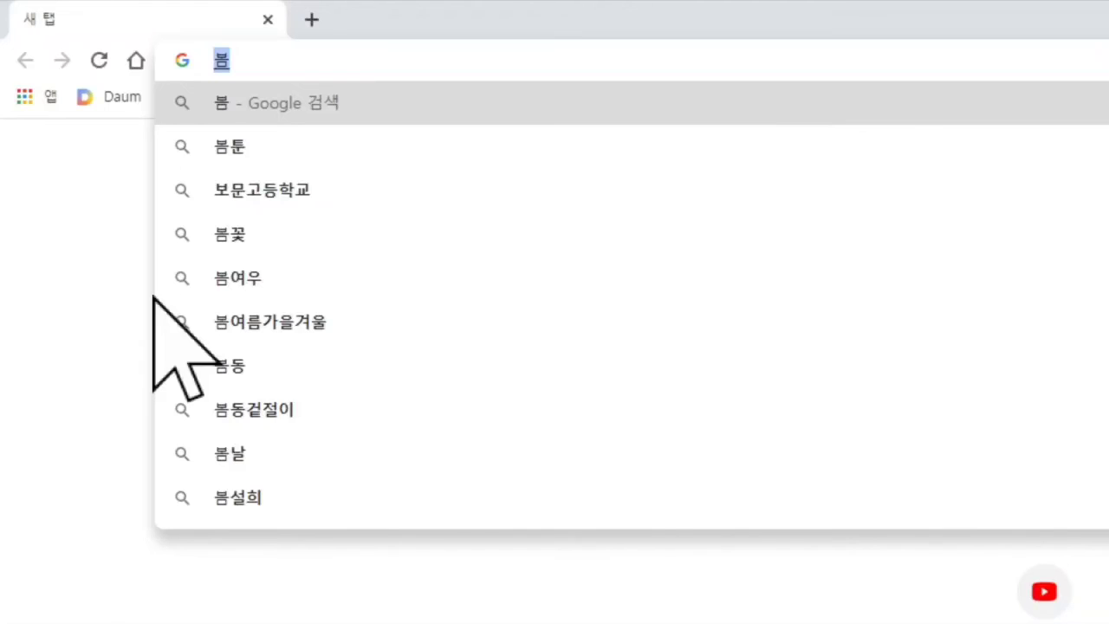
key(Return)
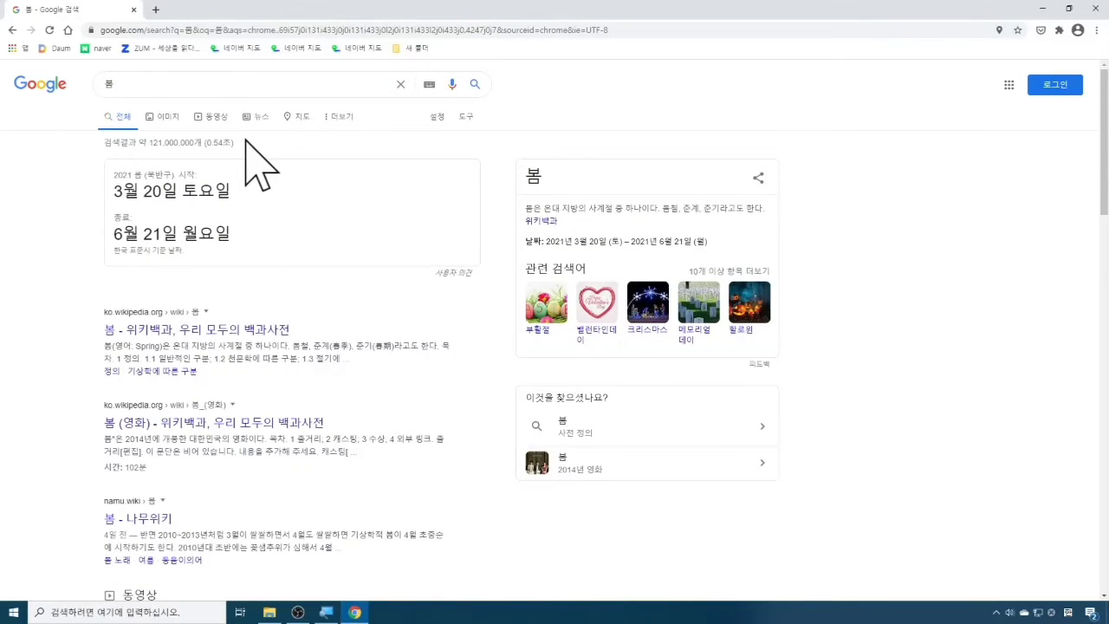
Show the image results for 봄 and enlarge the pink cherry blossom picture from mdjournal.kr.
click(167, 118)
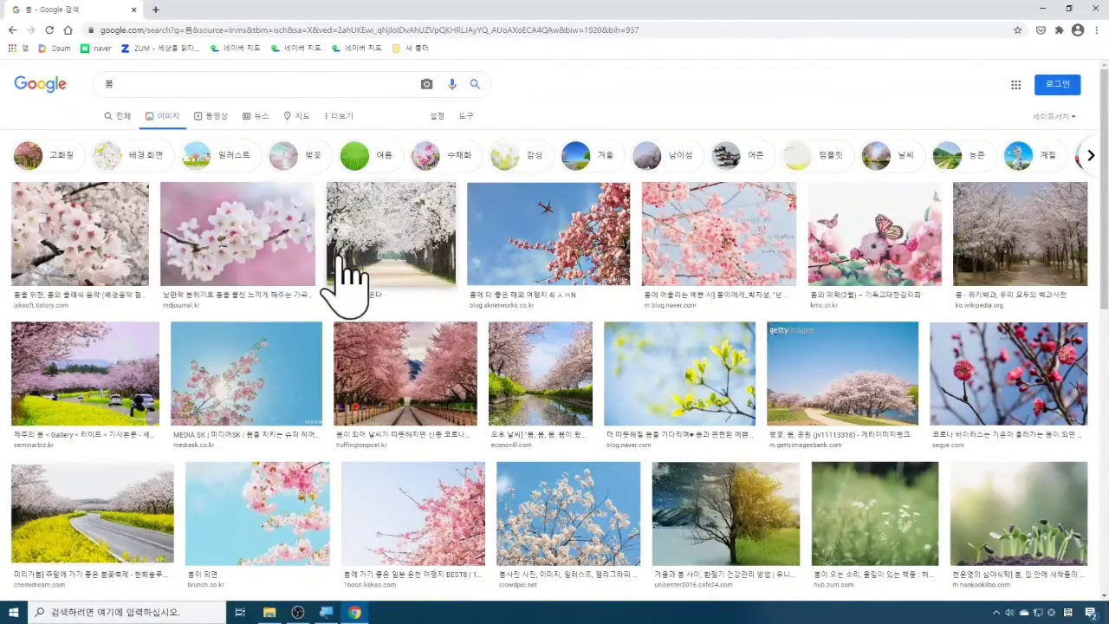
click(243, 238)
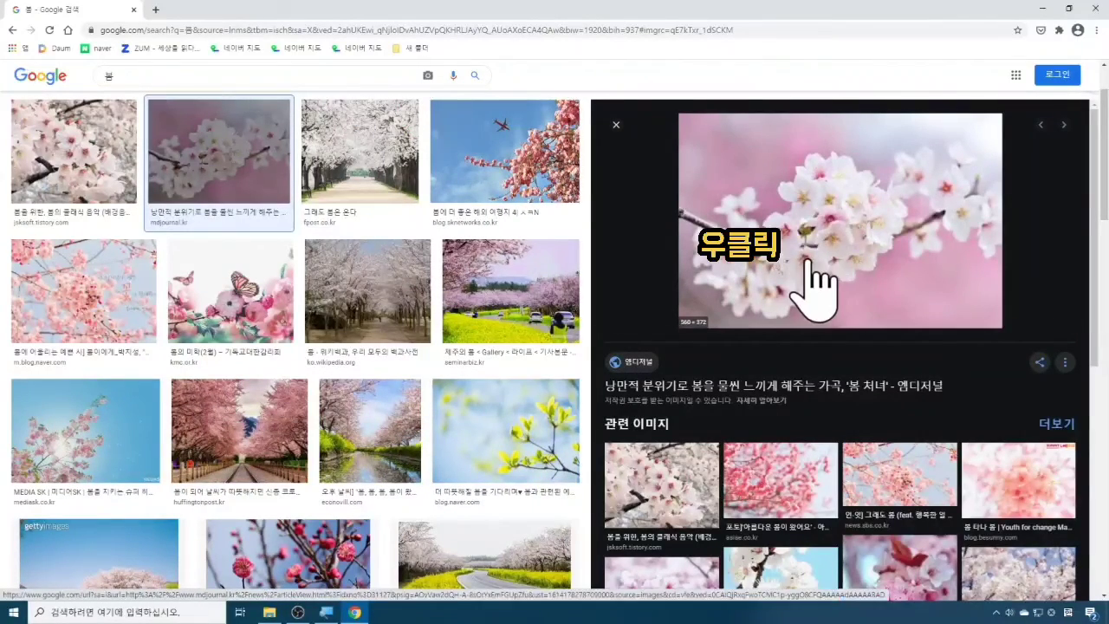
right_click(777, 196)
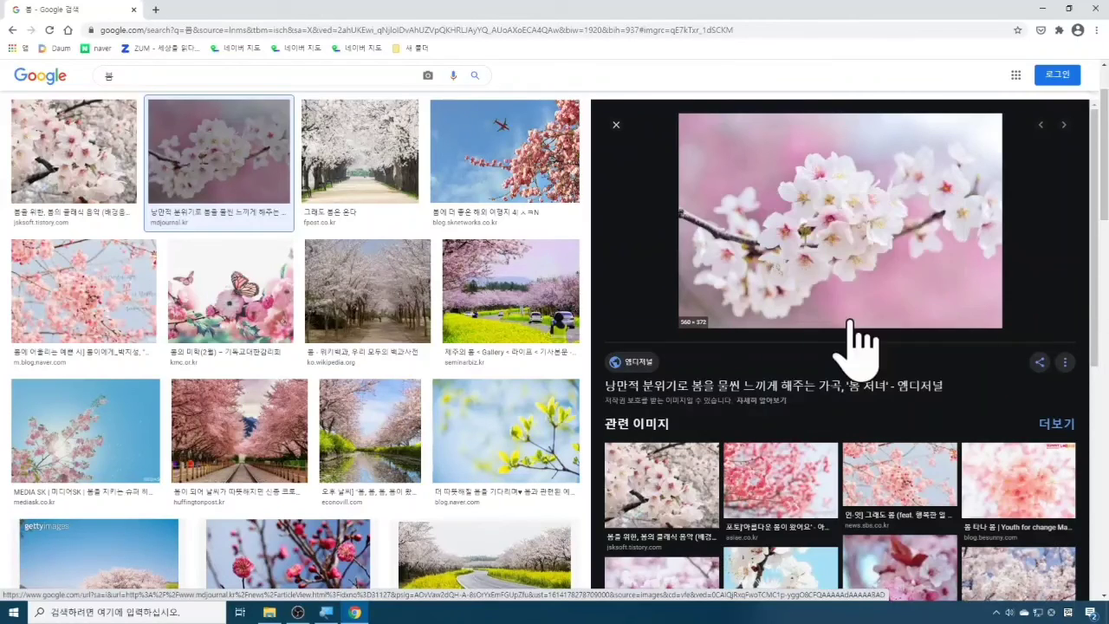
Save the enlarged cherry blossom image as unnamed.jpg in the 한글문서 library, and close Chrome.
right_click(804, 260)
click(879, 382)
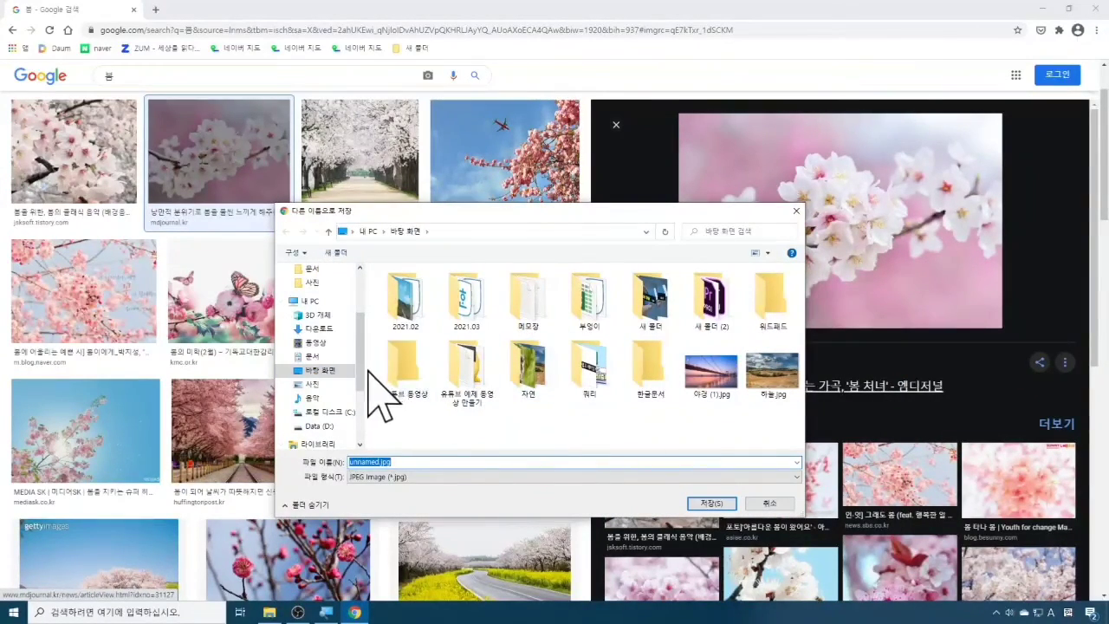
drag(364, 365, 353, 418)
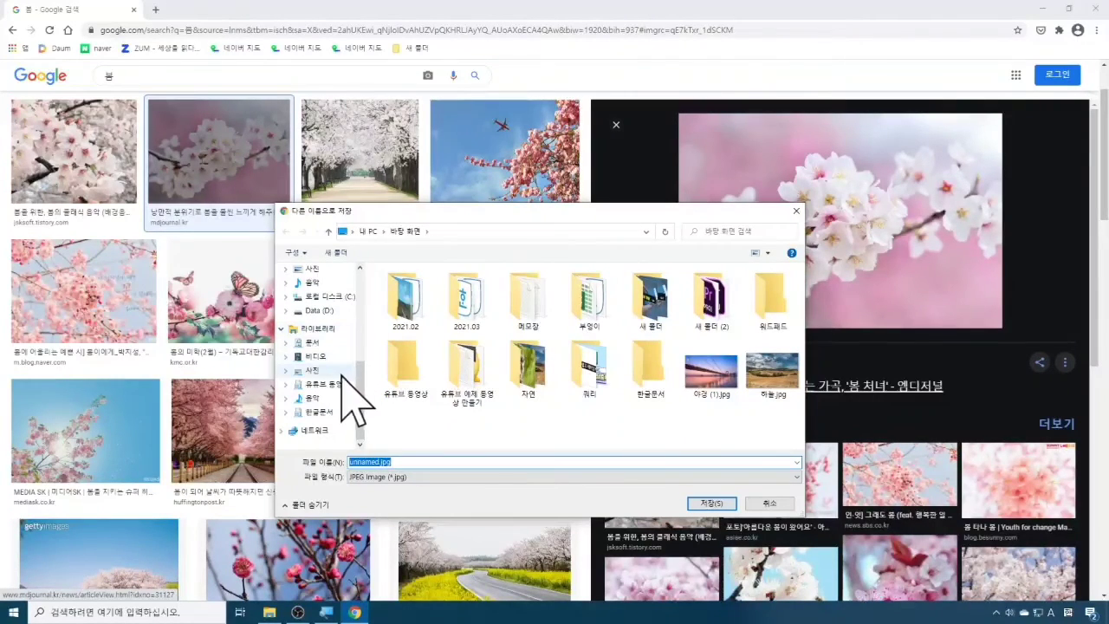
drag(281, 320, 359, 422)
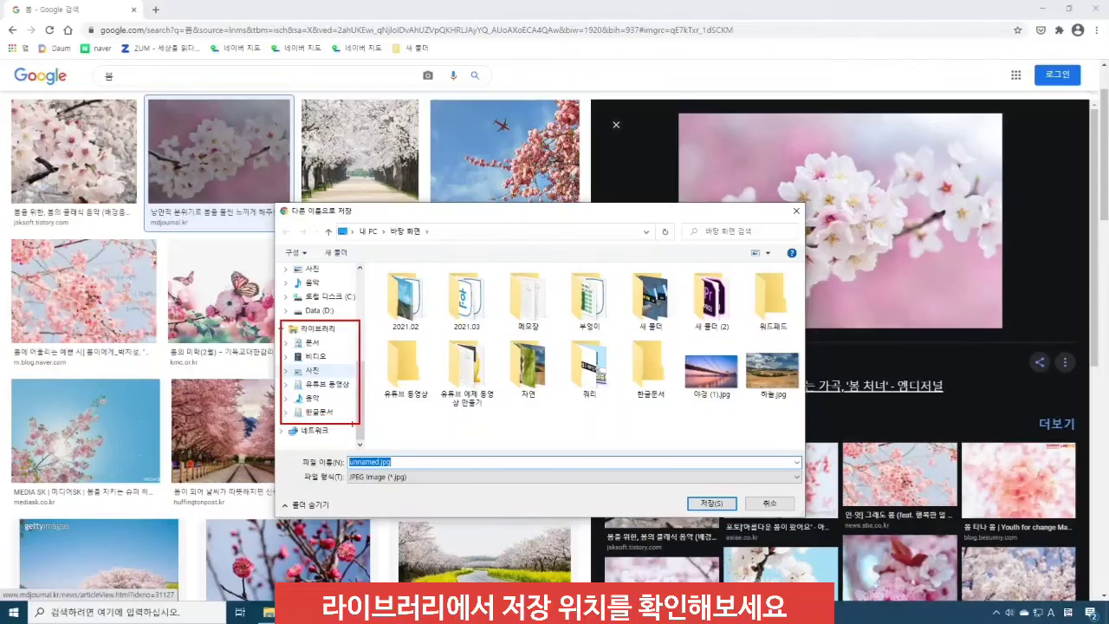
key(Escape)
key(ctrl+1)
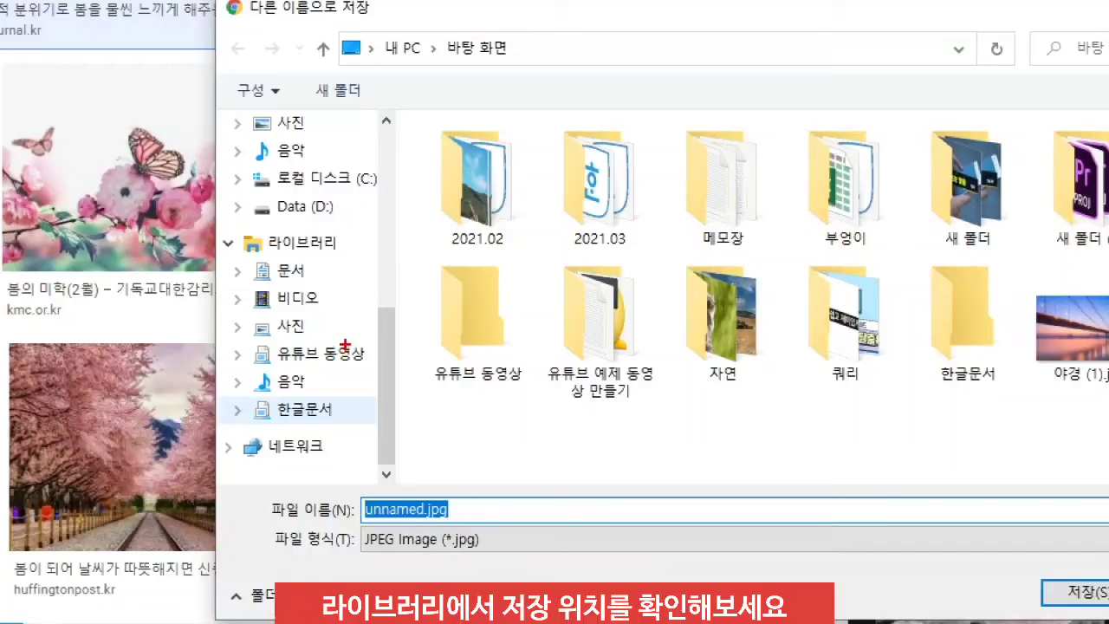
drag(345, 347, 349, 361)
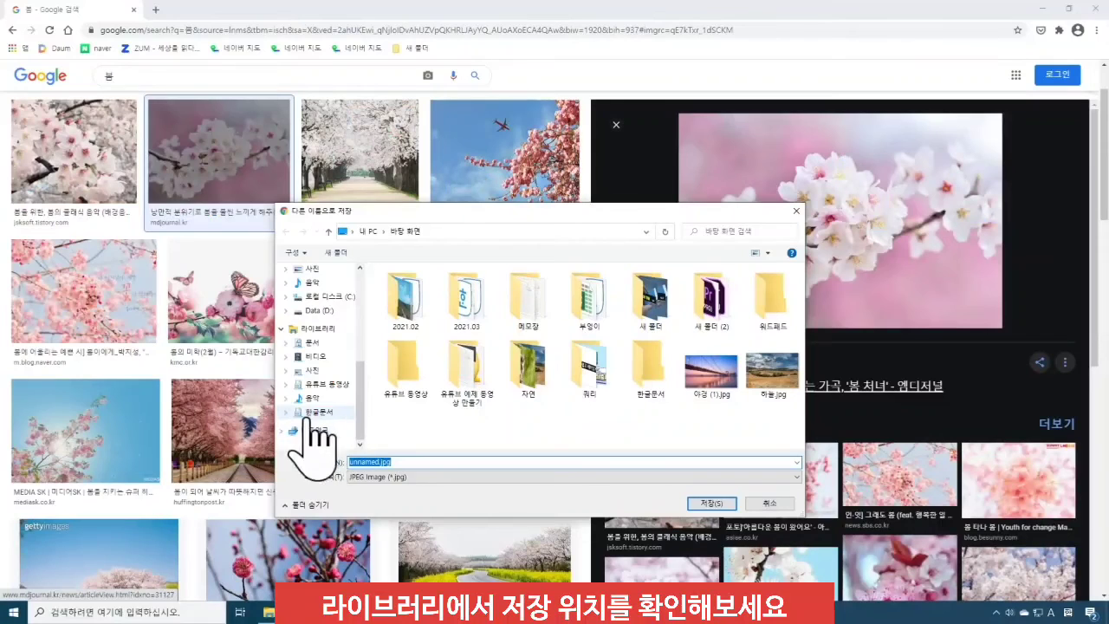
click(298, 410)
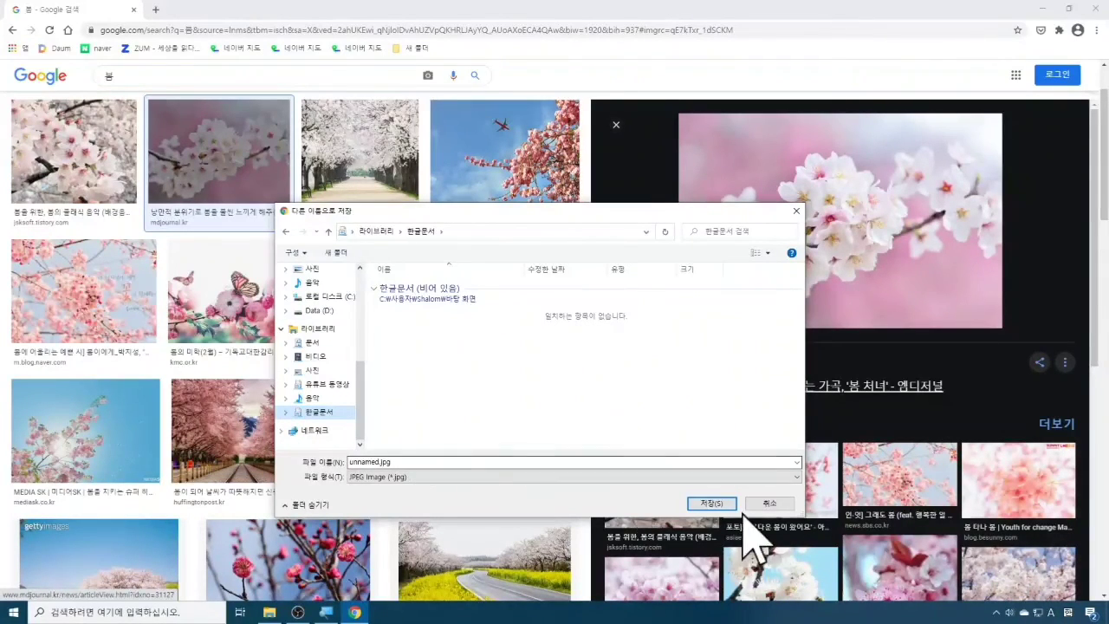
click(712, 504)
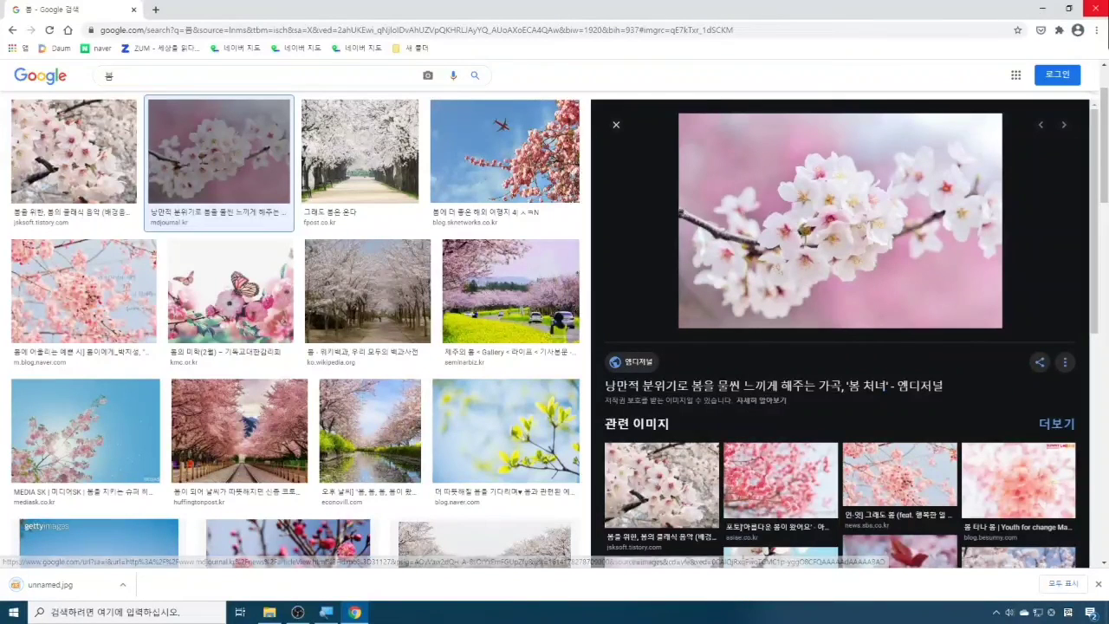
click(1097, 9)
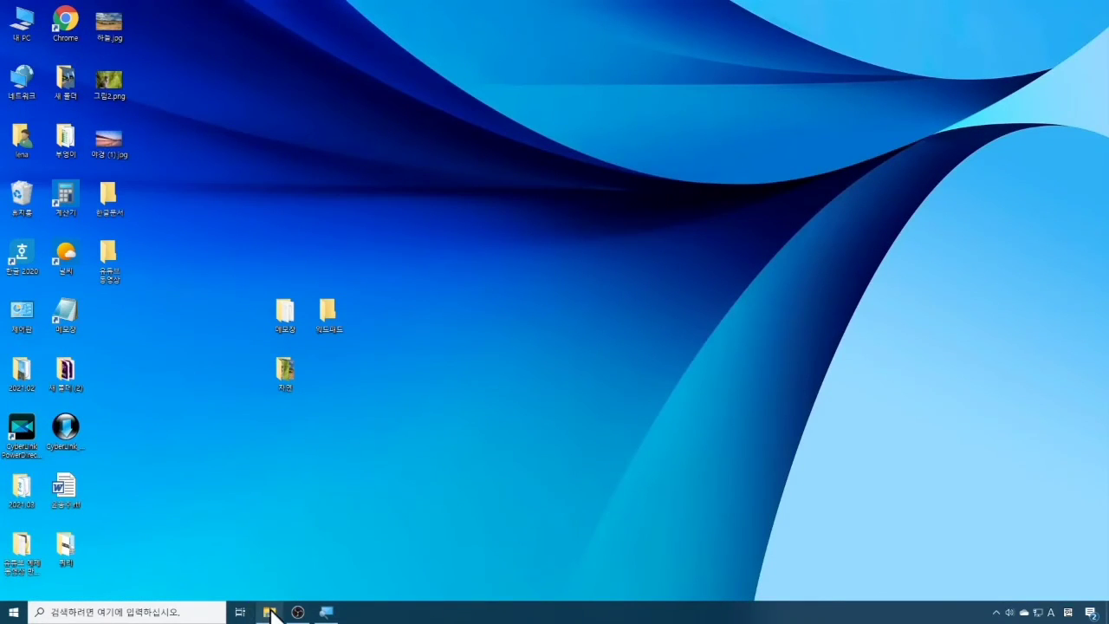
Switch to File Explorer, open the 한글문서 library and display its contents as large icons.
mouse_move(271, 609)
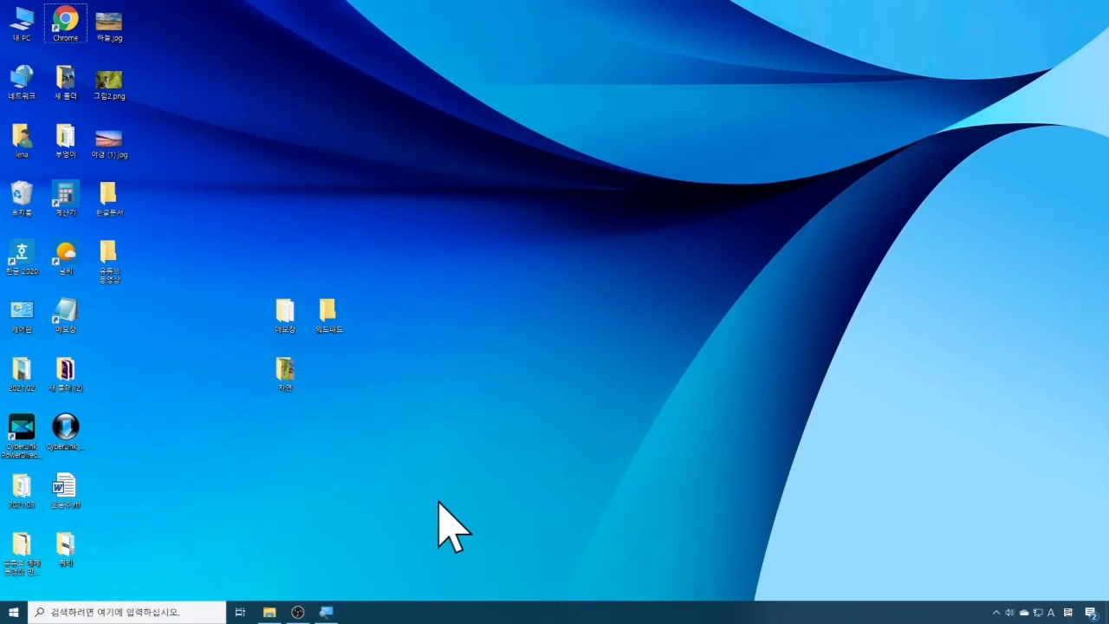
key(super+e)
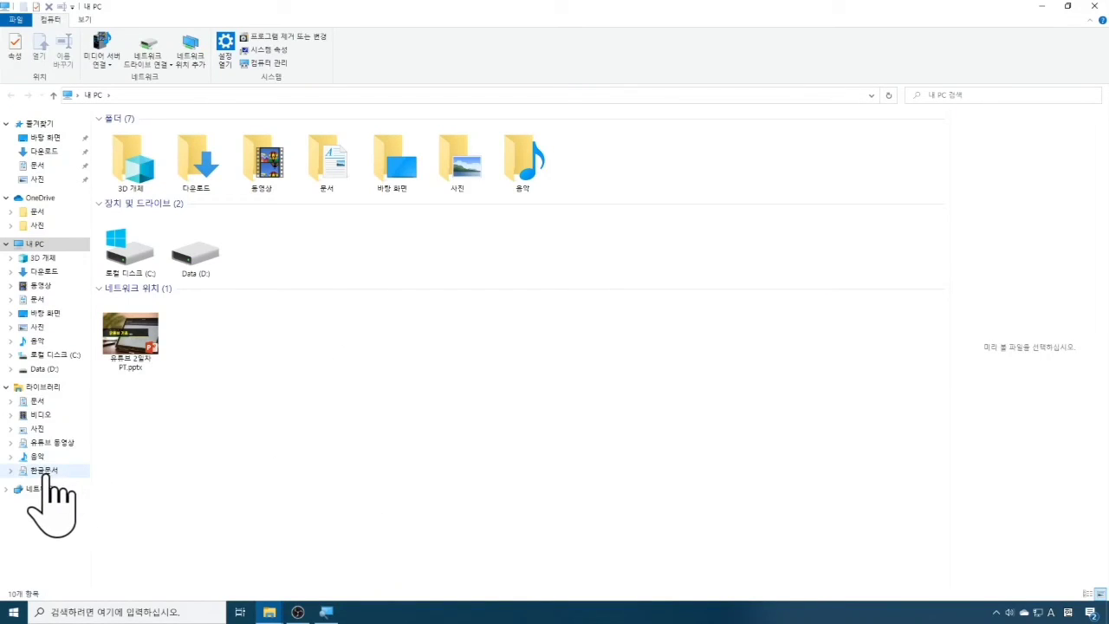
key(ctrl+2)
drag(16, 461, 84, 476)
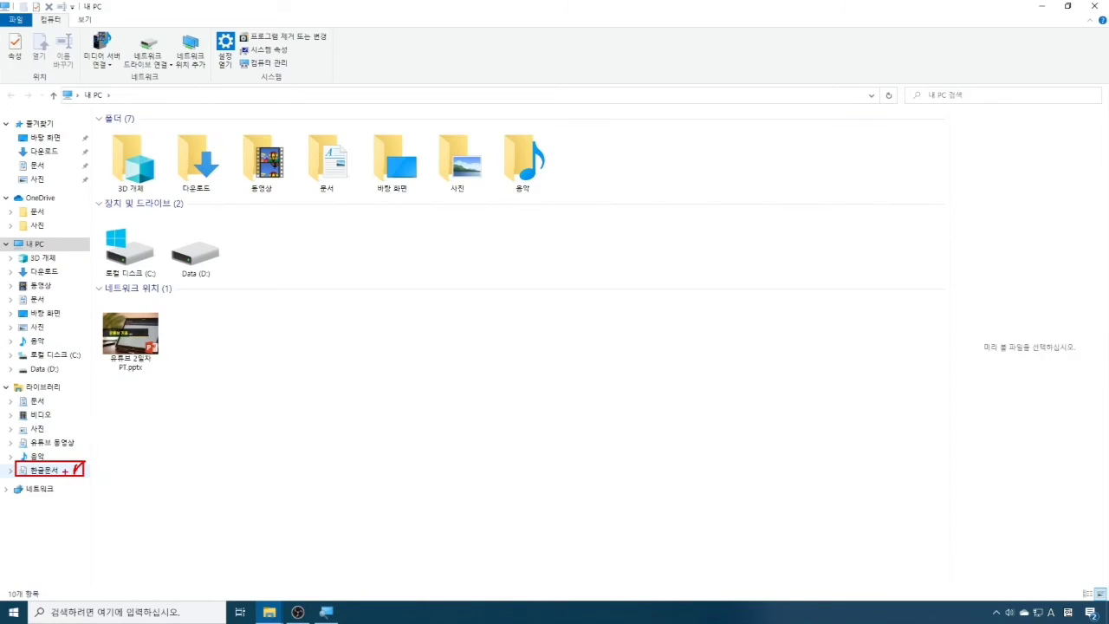
key(Escape)
click(39, 469)
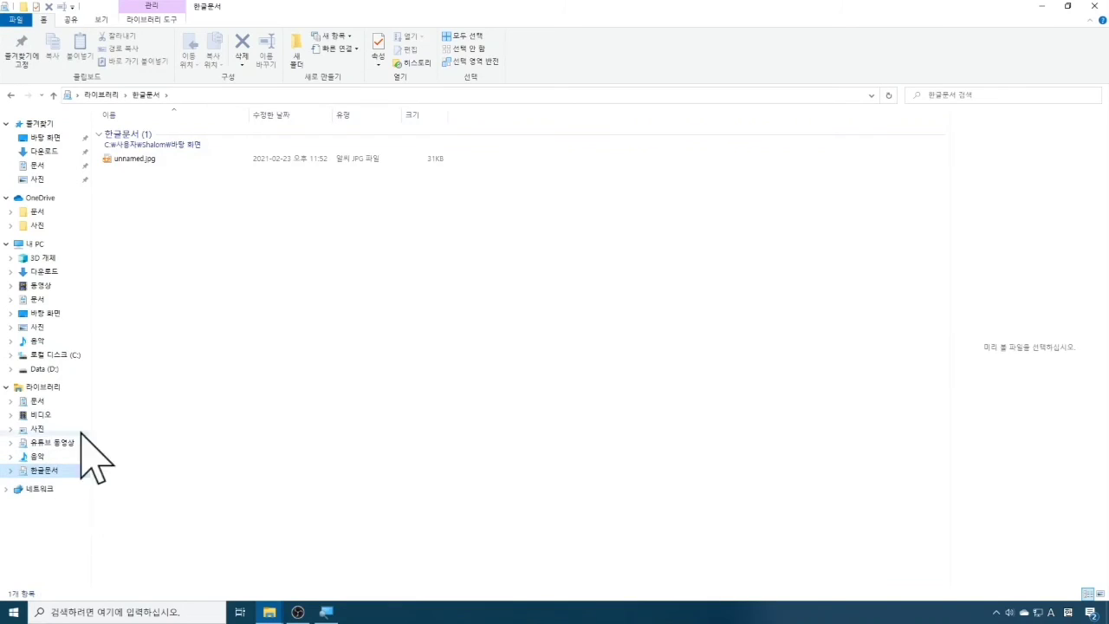
click(101, 19)
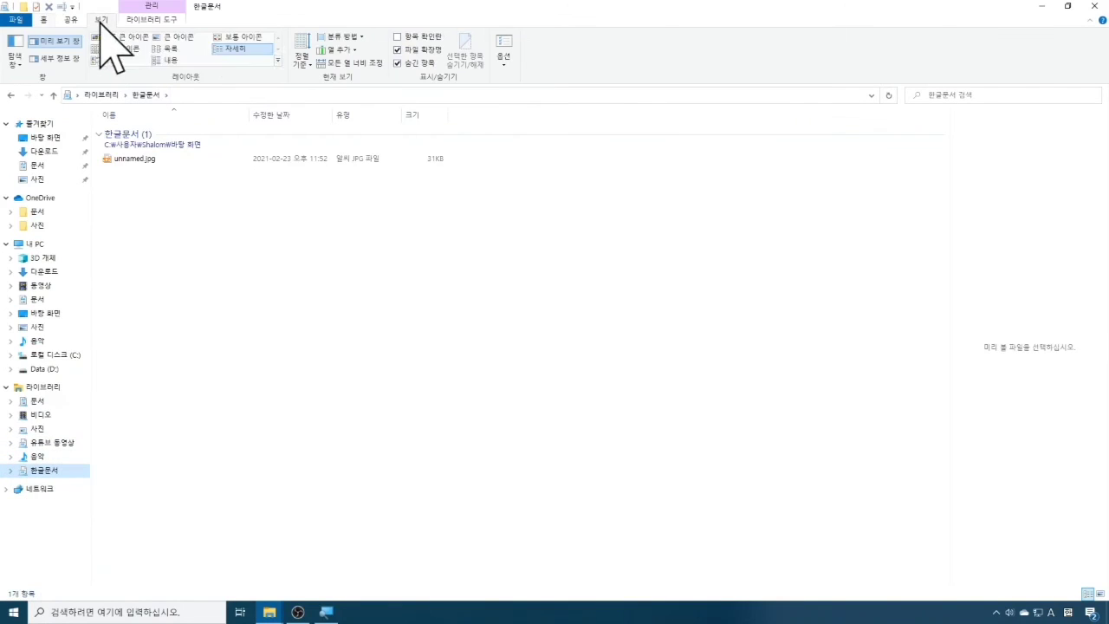
click(183, 37)
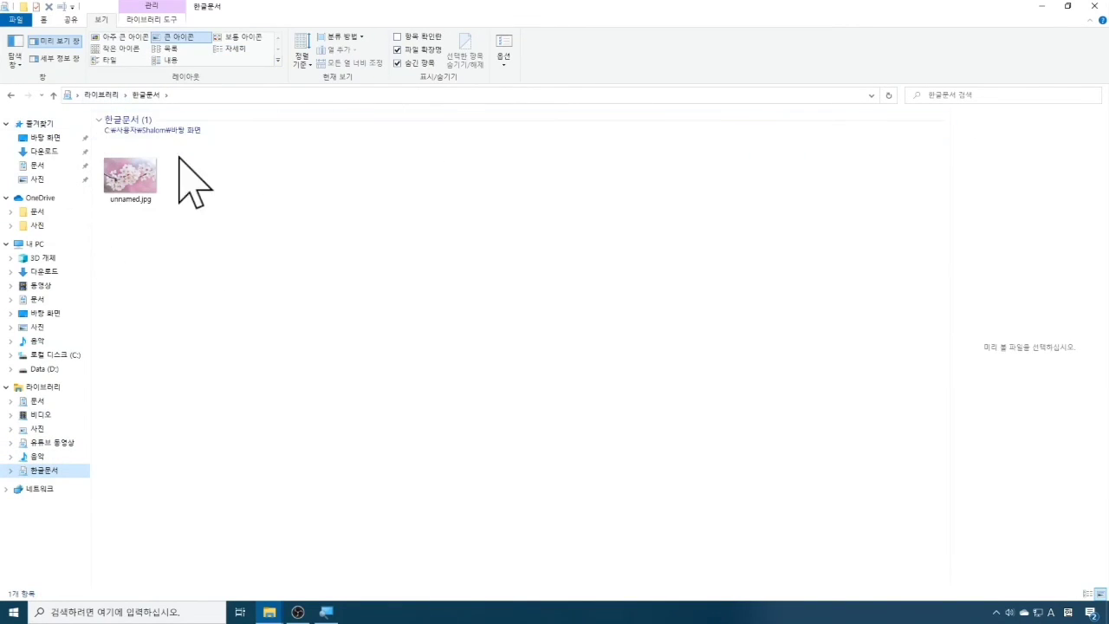
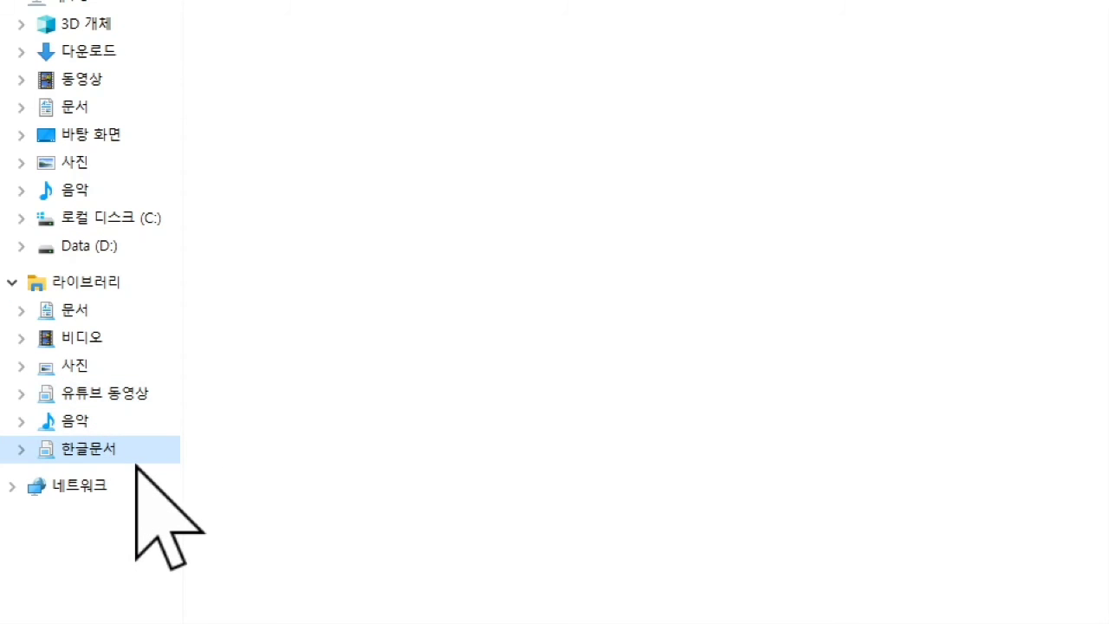
Delete the 한글문서 and 유튜브 동영상 libraries from the library list.
right_click(84, 451)
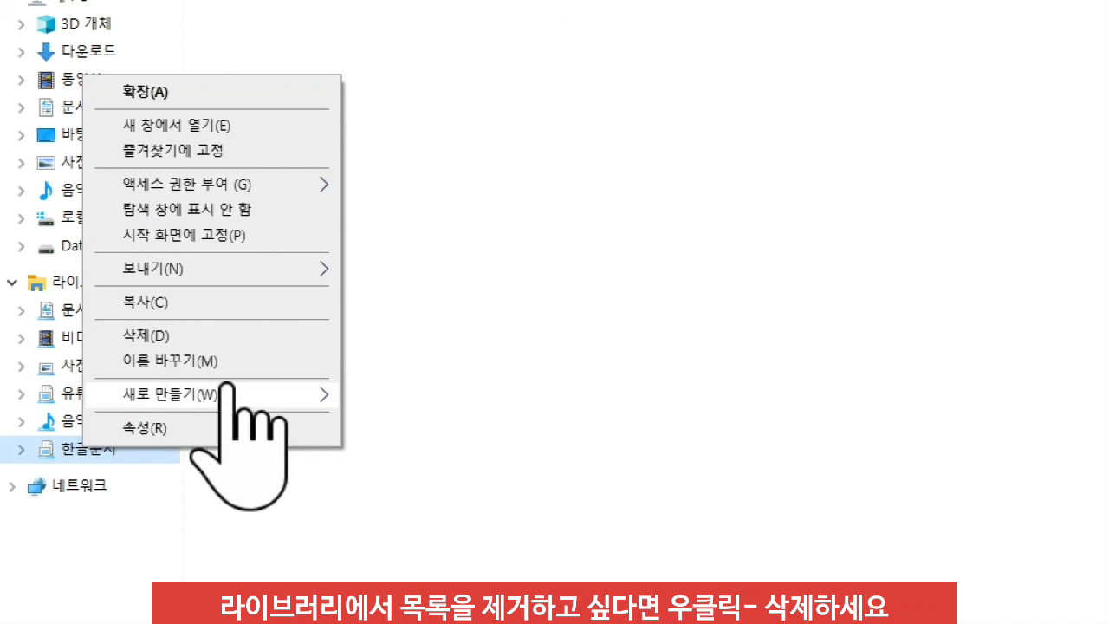
click(233, 345)
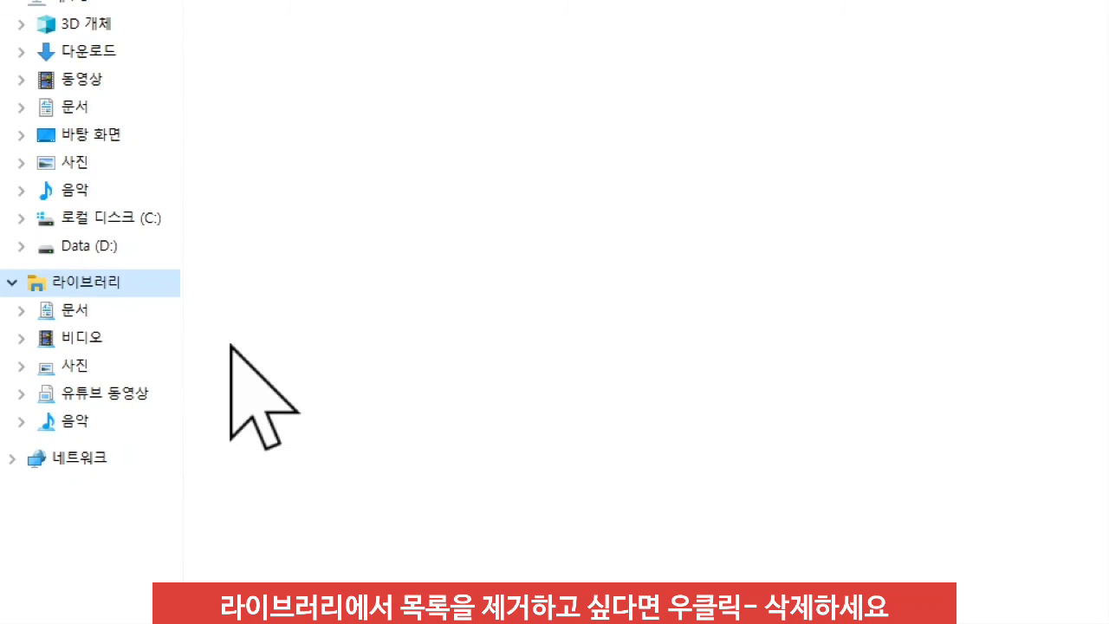
click(121, 397)
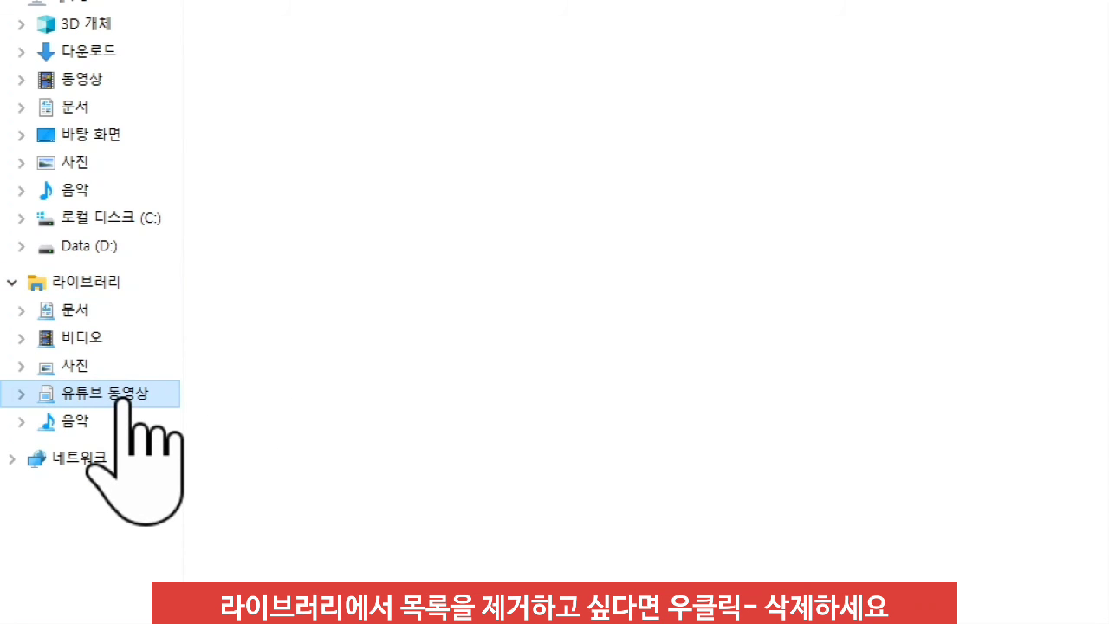
right_click(122, 399)
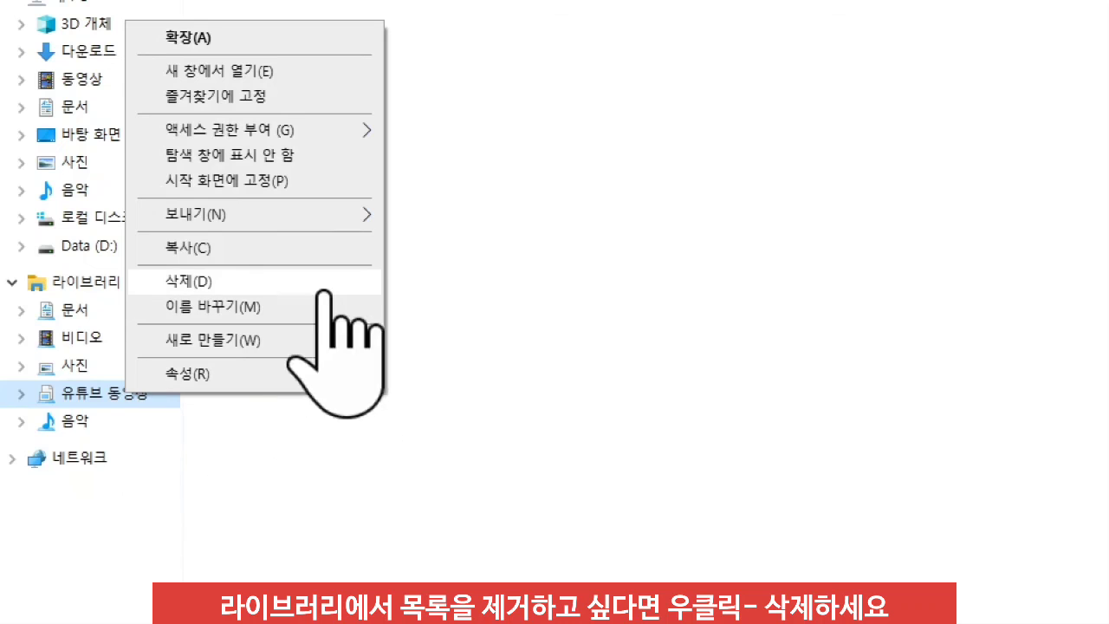
click(291, 280)
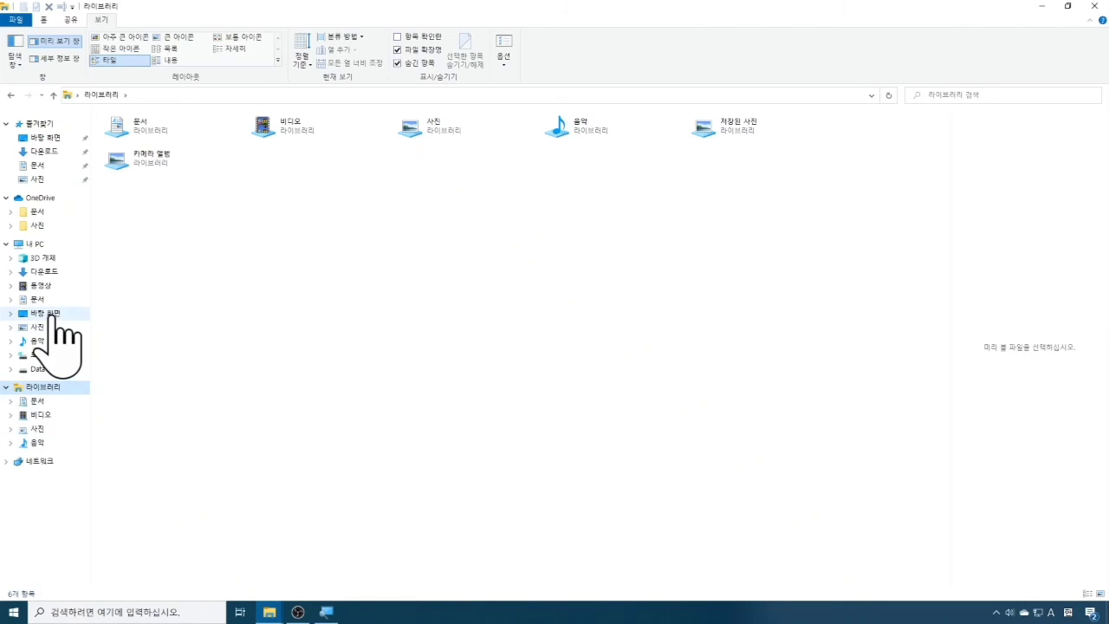
Check the Desktop location for the original 한글문서 and 유튜브 동영상 folders, and close File Explorer.
click(45, 313)
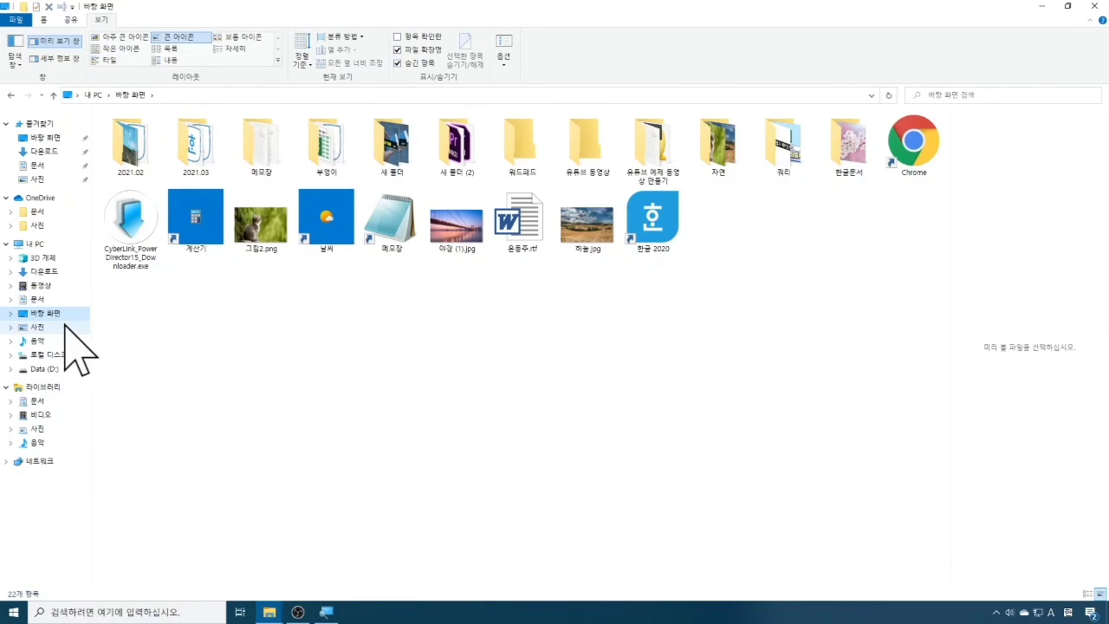
mouse_move(2, 288)
mouse_down()
mouse_move(188, 299)
mouse_move(174, 324)
mouse_move(159, 291)
mouse_up()
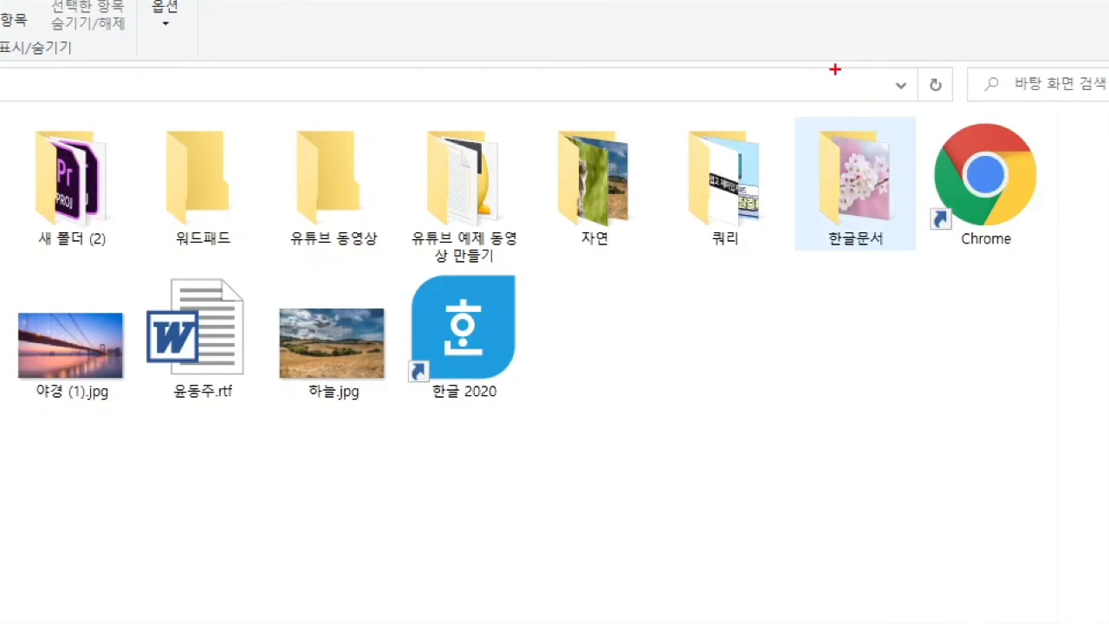
mouse_move(835, 69)
mouse_down()
mouse_move(863, 151)
mouse_move(887, 76)
mouse_up()
mouse_move(303, 87)
mouse_down()
mouse_move(313, 154)
mouse_move(346, 97)
mouse_up()
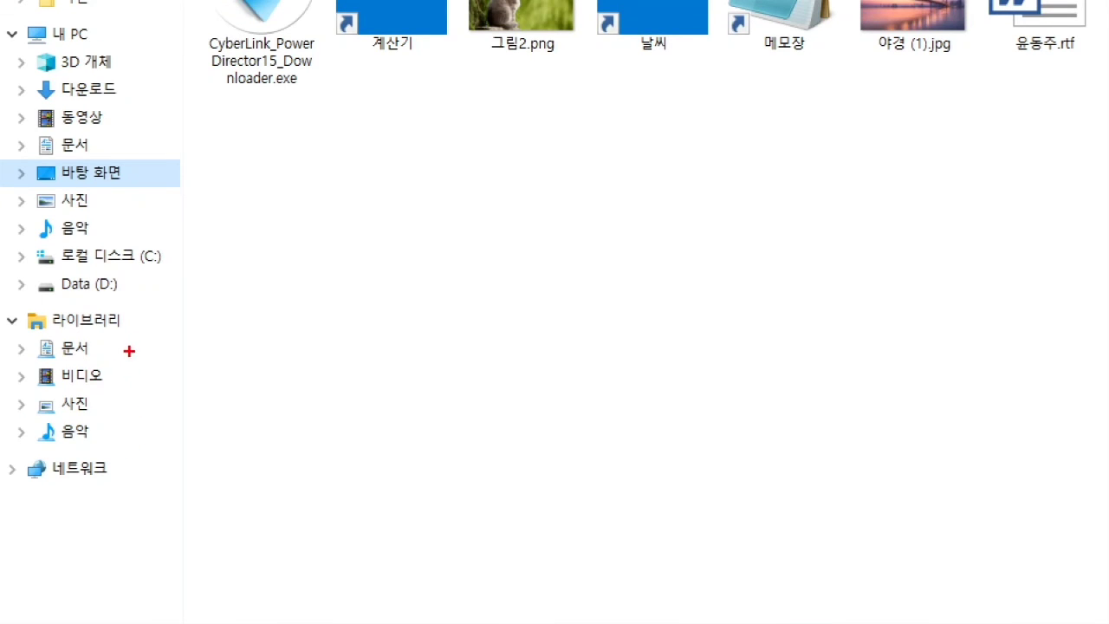
mouse_move(118, 380)
mouse_down()
mouse_move(102, 441)
mouse_move(119, 452)
mouse_move(108, 464)
mouse_move(199, 480)
mouse_move(149, 492)
mouse_move(186, 492)
mouse_up()
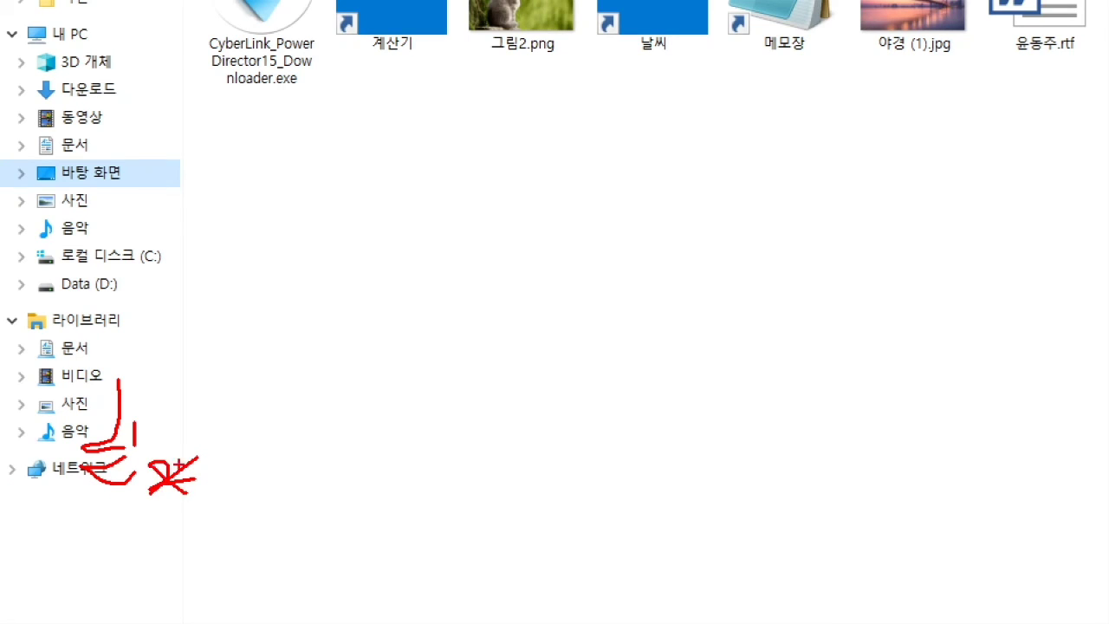
mouse_move(162, 425)
mouse_down()
mouse_move(115, 451)
mouse_move(175, 459)
mouse_up()
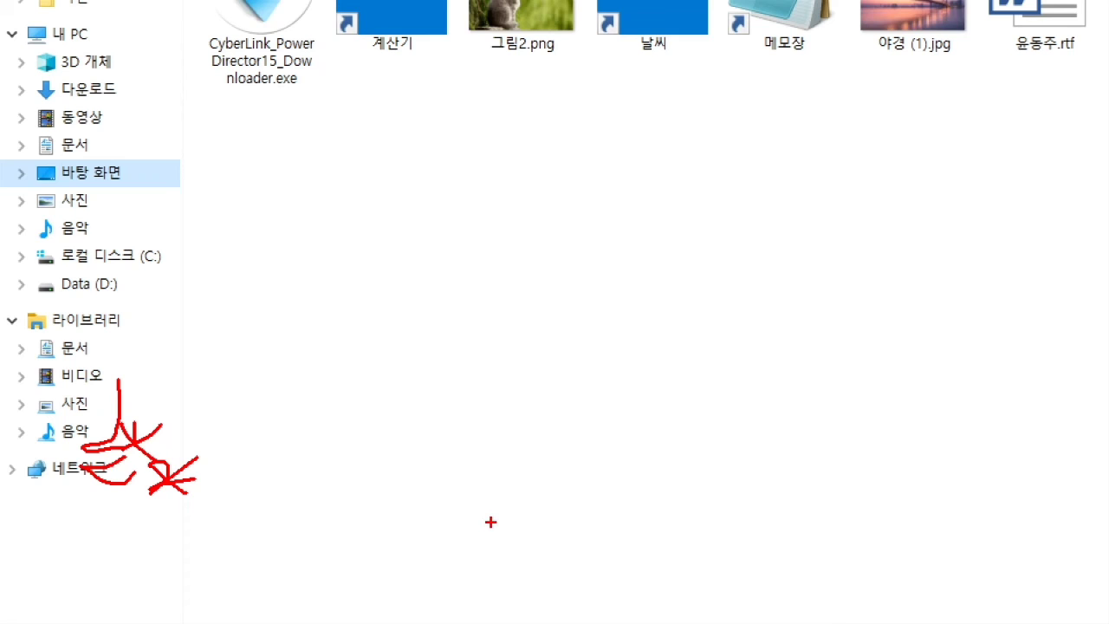
key(Escape)
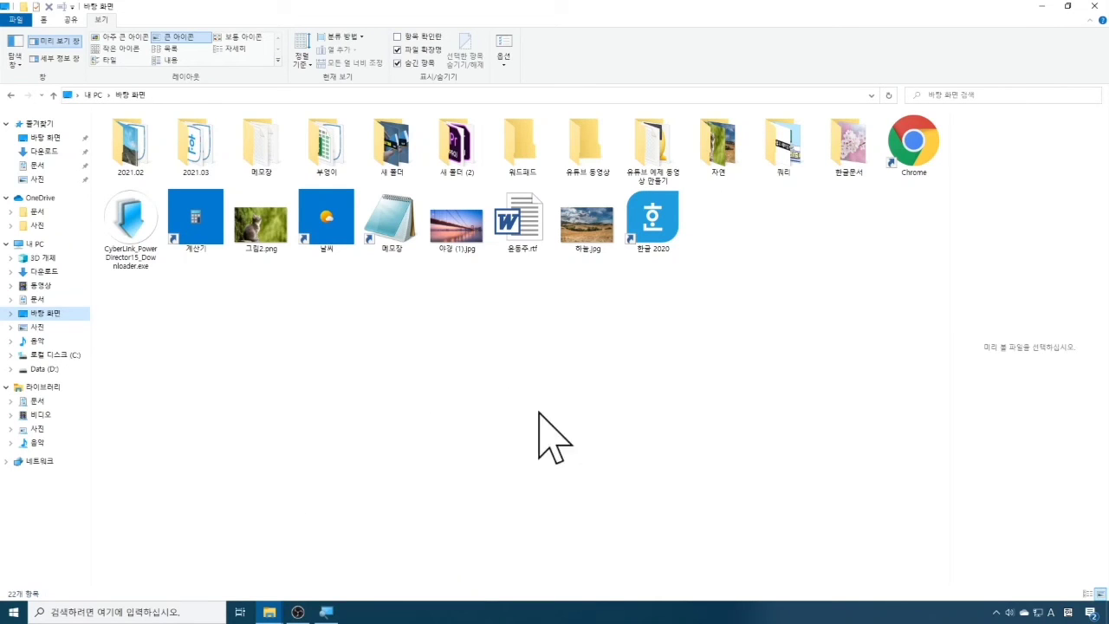
click(1095, 9)
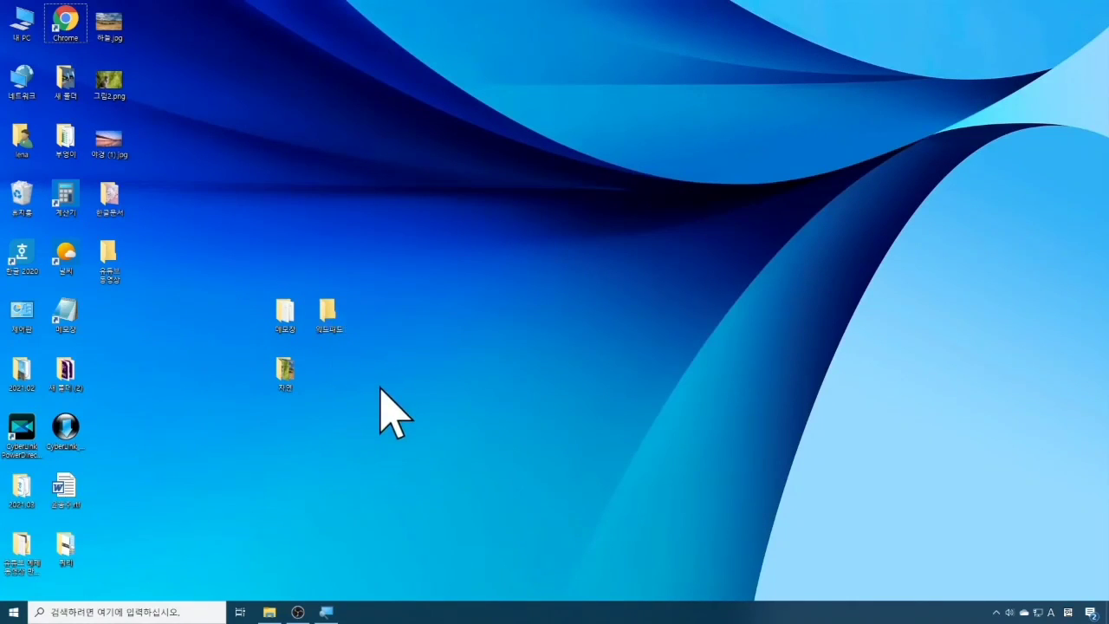
Delete the 메모장 folder from the desktop, and try to delete the 야경 (1).jpg image.
right_click(282, 300)
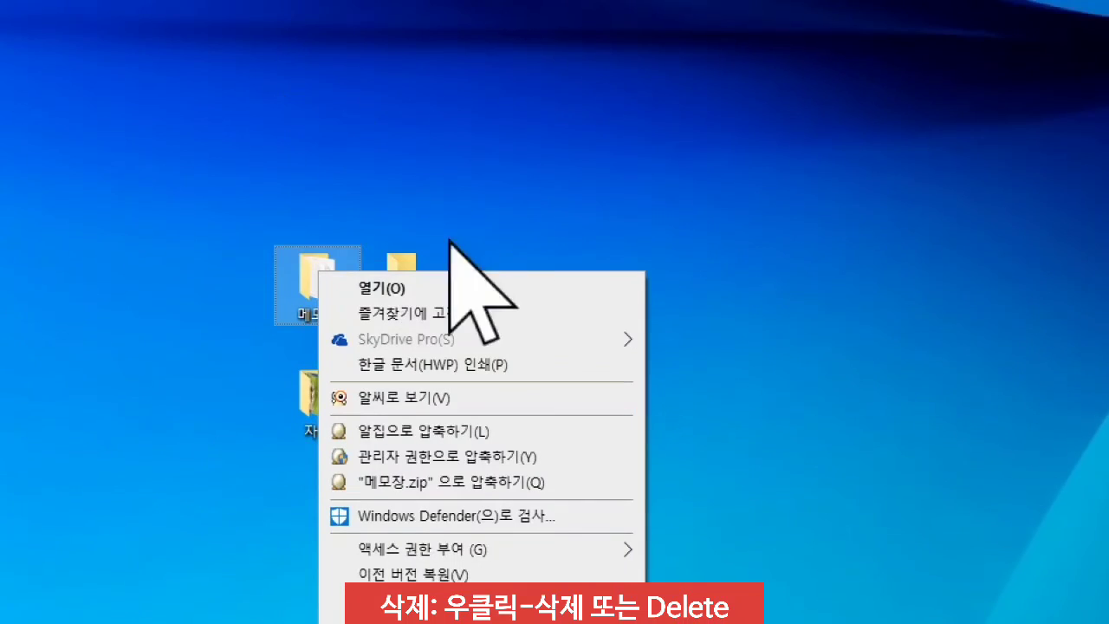
click(486, 189)
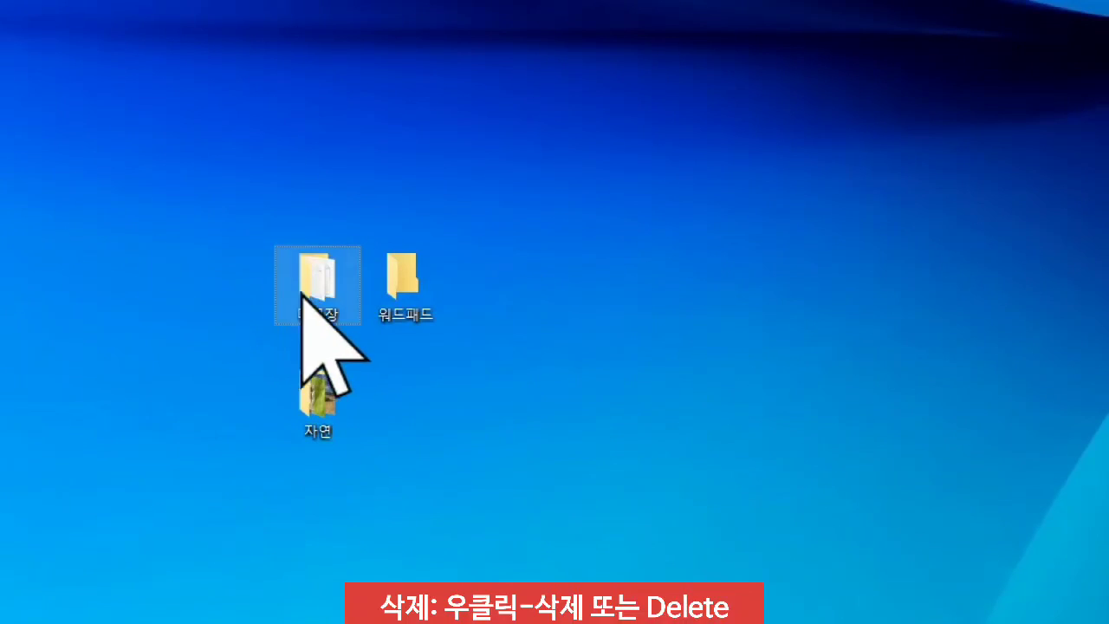
key(Delete)
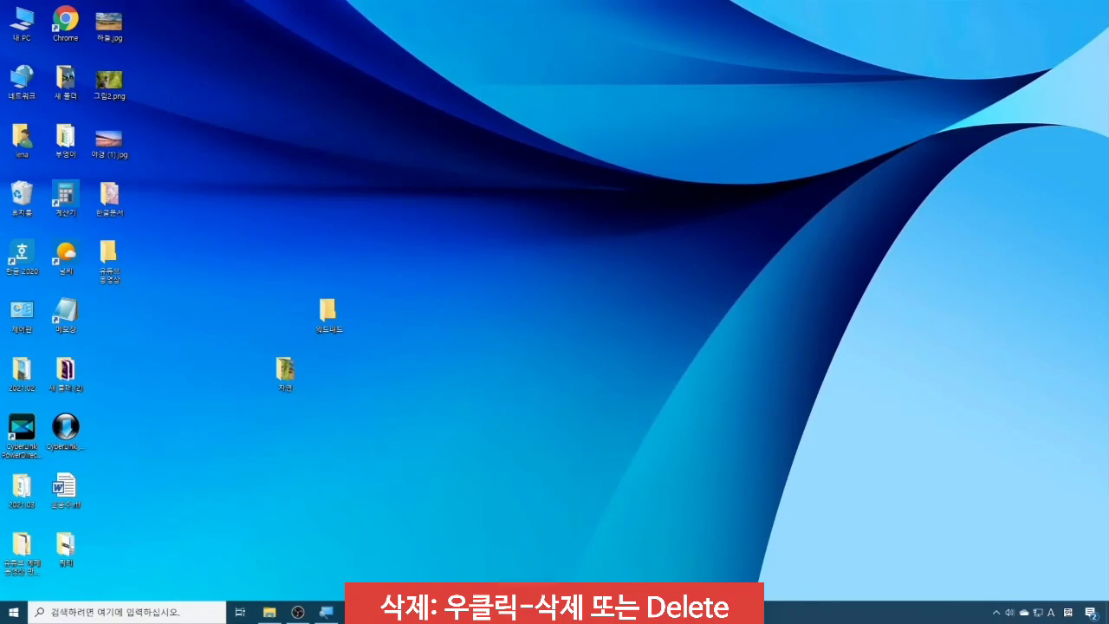
click(113, 146)
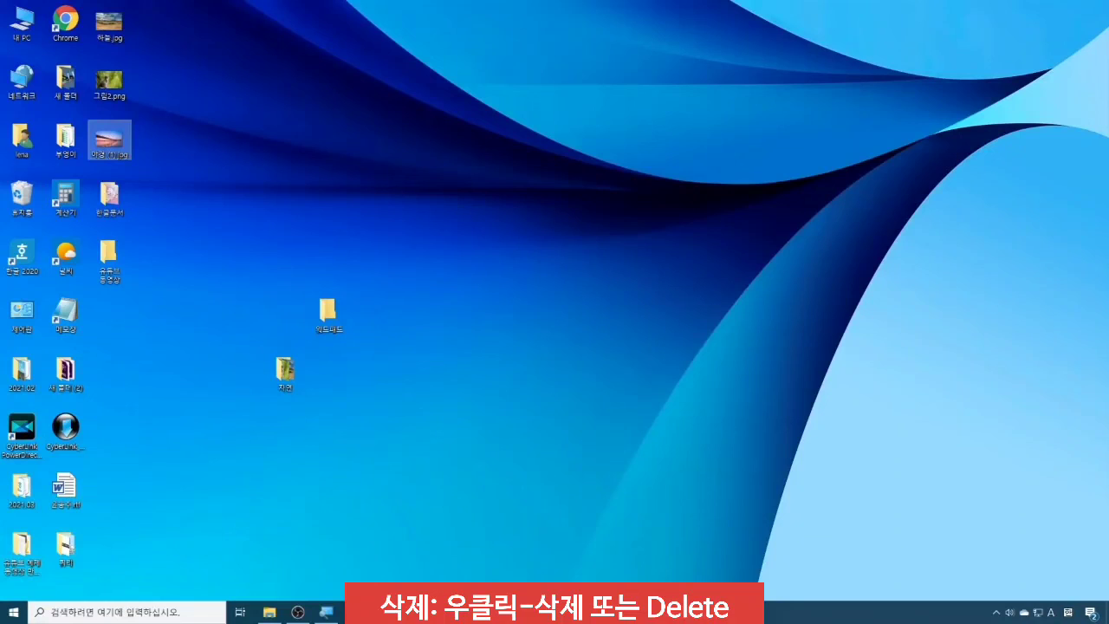
key(Delete)
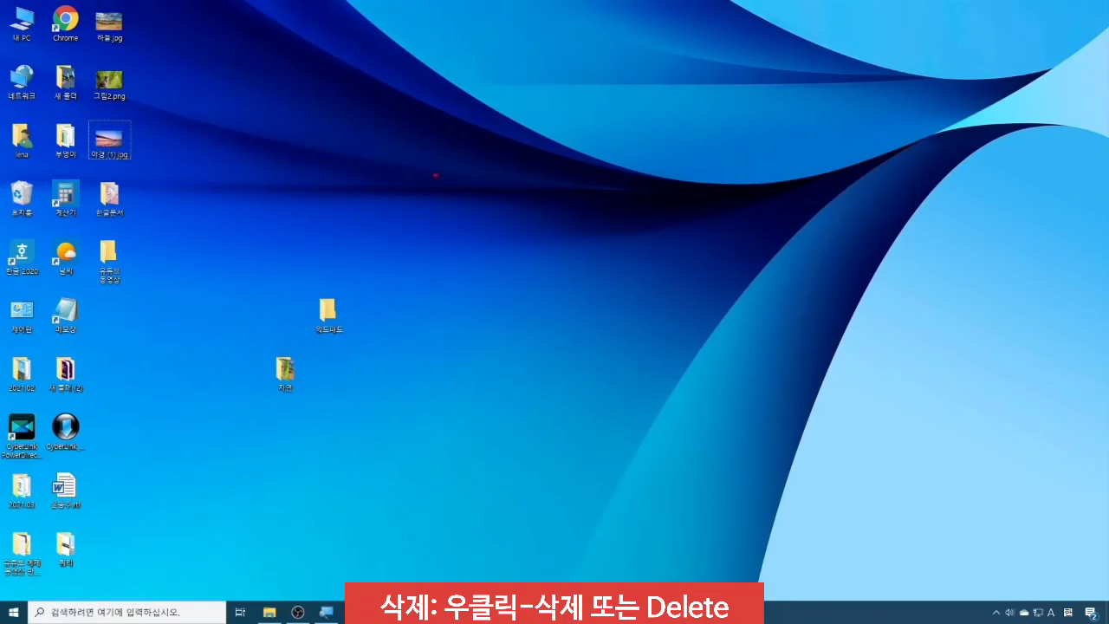
Delete the 워드패드 folder from the desktop.
mouse_move(348, 331)
mouse_down()
mouse_move(308, 312)
mouse_move(349, 327)
mouse_up()
click(338, 316)
right_click(334, 312)
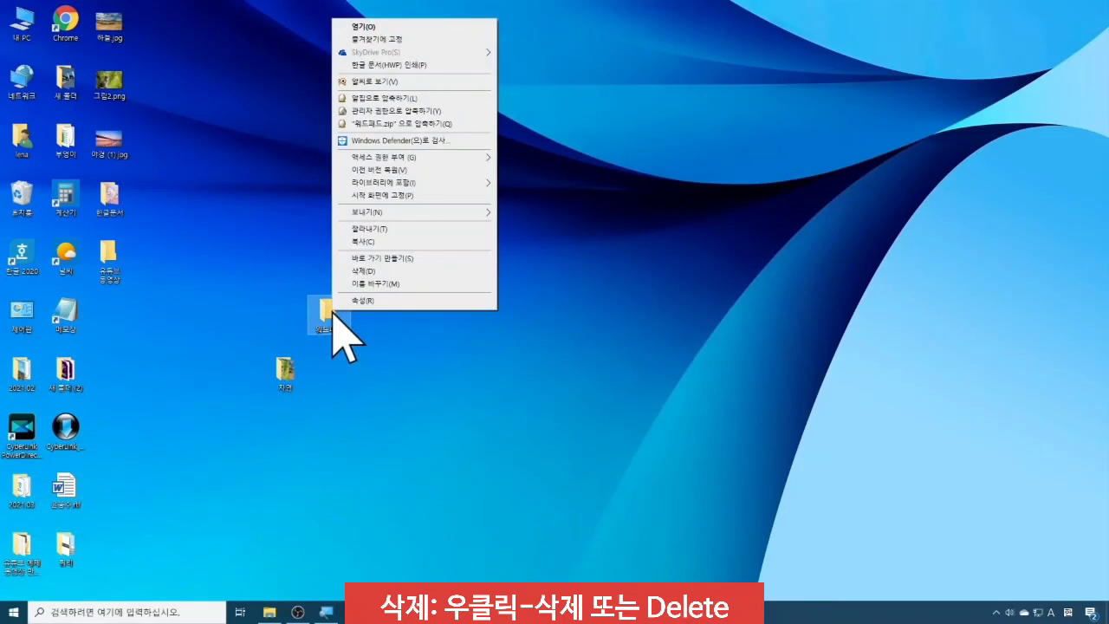
click(368, 271)
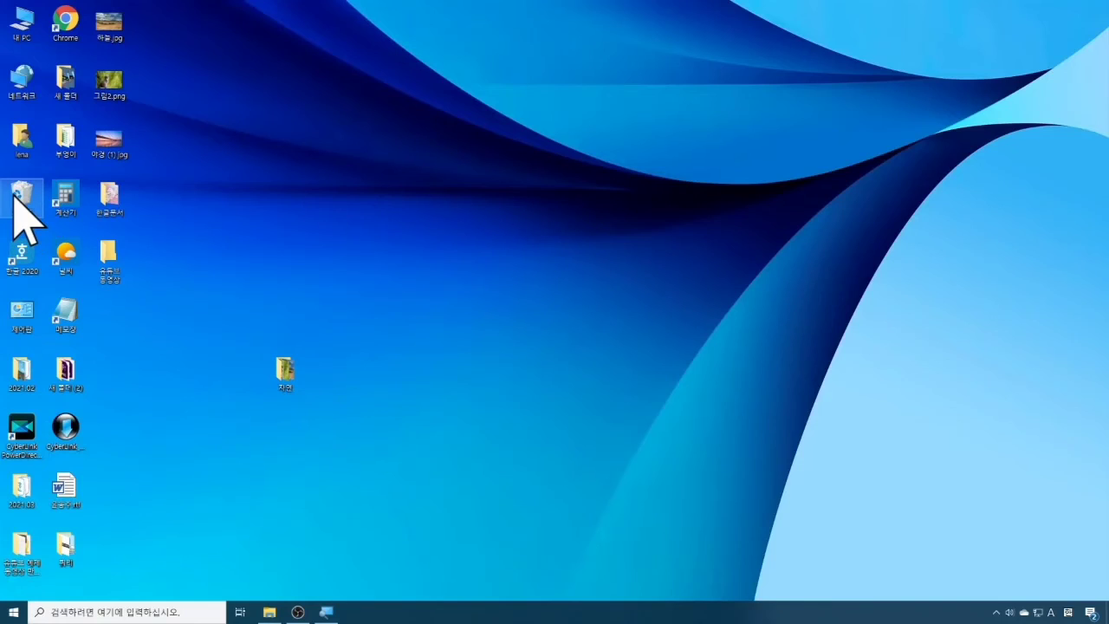
Open the Recycle Bin and display its contents as large icons.
double_click(44, 208)
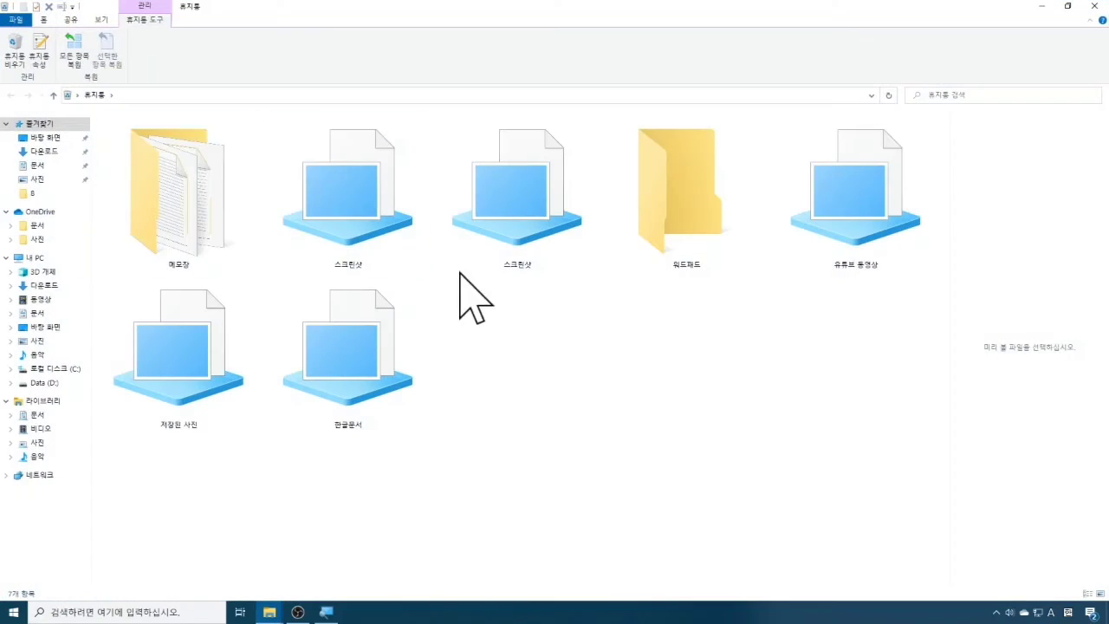
click(101, 19)
click(176, 37)
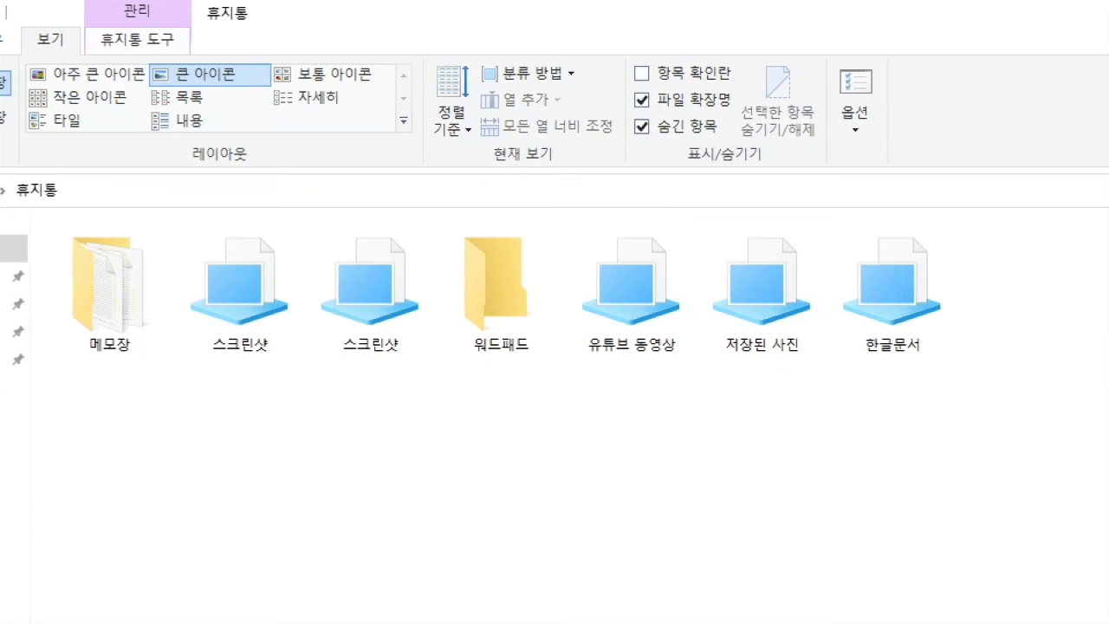
Examine the Recycle Bin Tools commands for emptying the bin and restoring deleted items.
drag(83, 25, 187, 63)
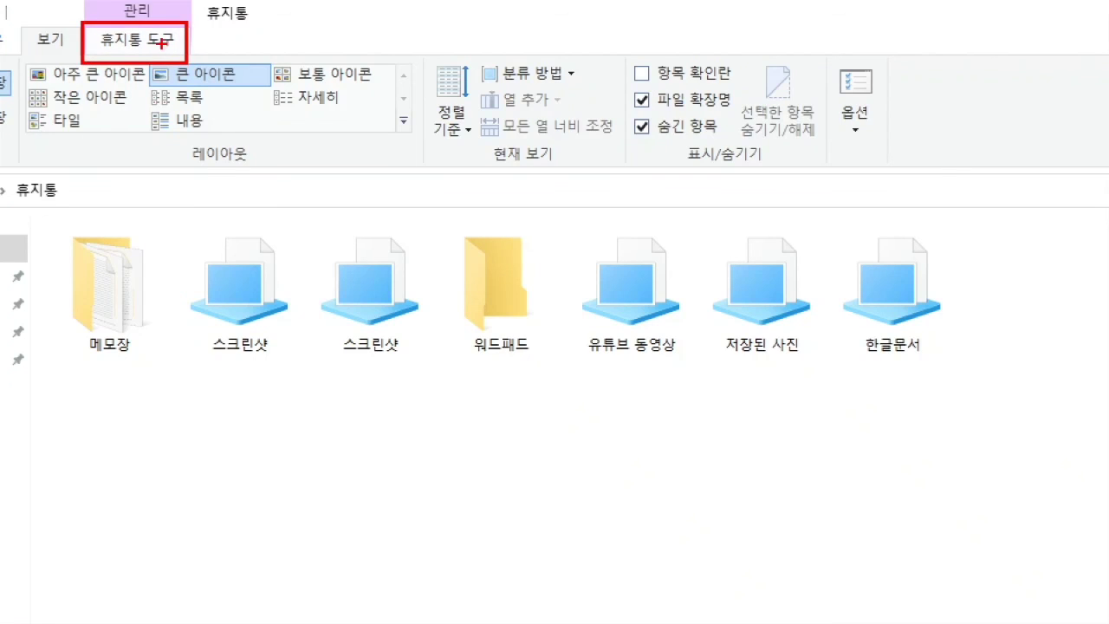
drag(153, 30, 176, 30)
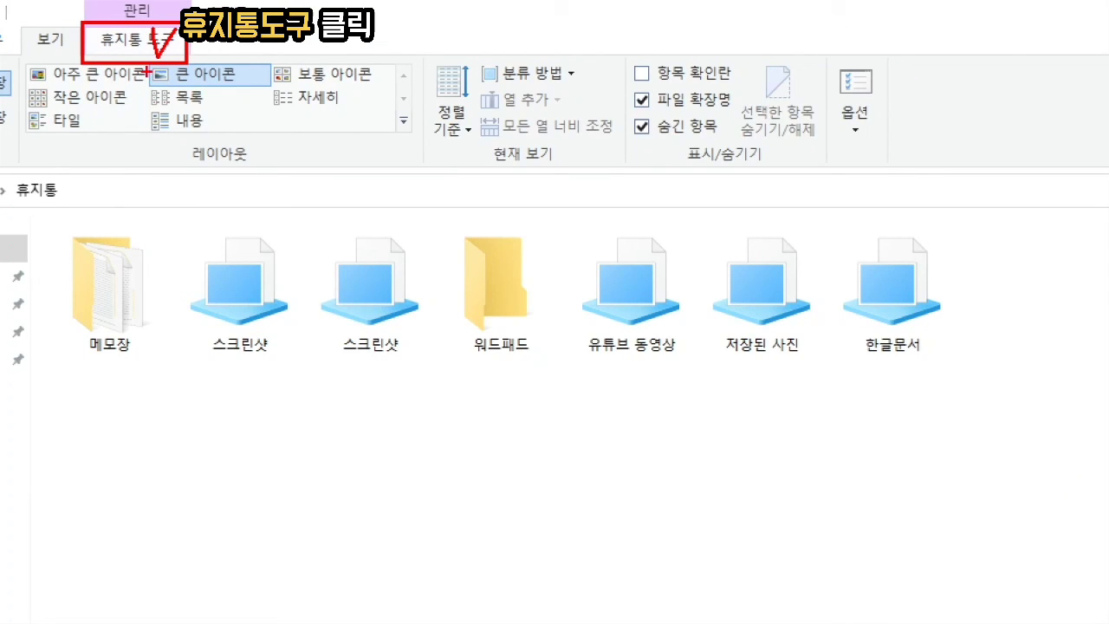
click(139, 38)
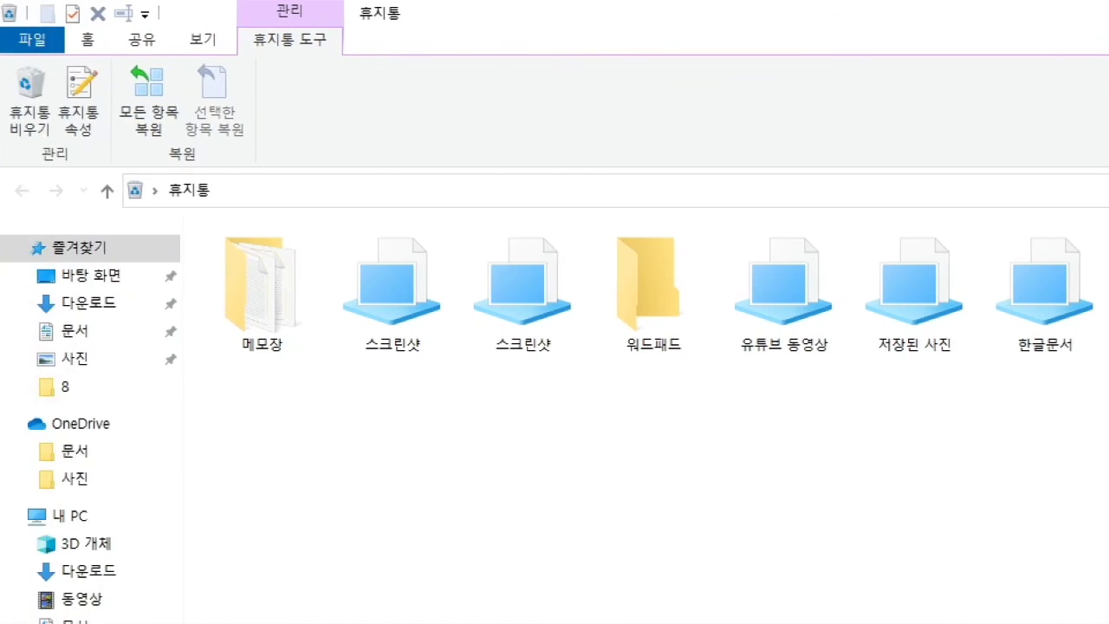
mouse_move(327, 55)
mouse_down()
mouse_move(299, 66)
mouse_move(276, 30)
mouse_move(334, 61)
mouse_move(317, 76)
mouse_up()
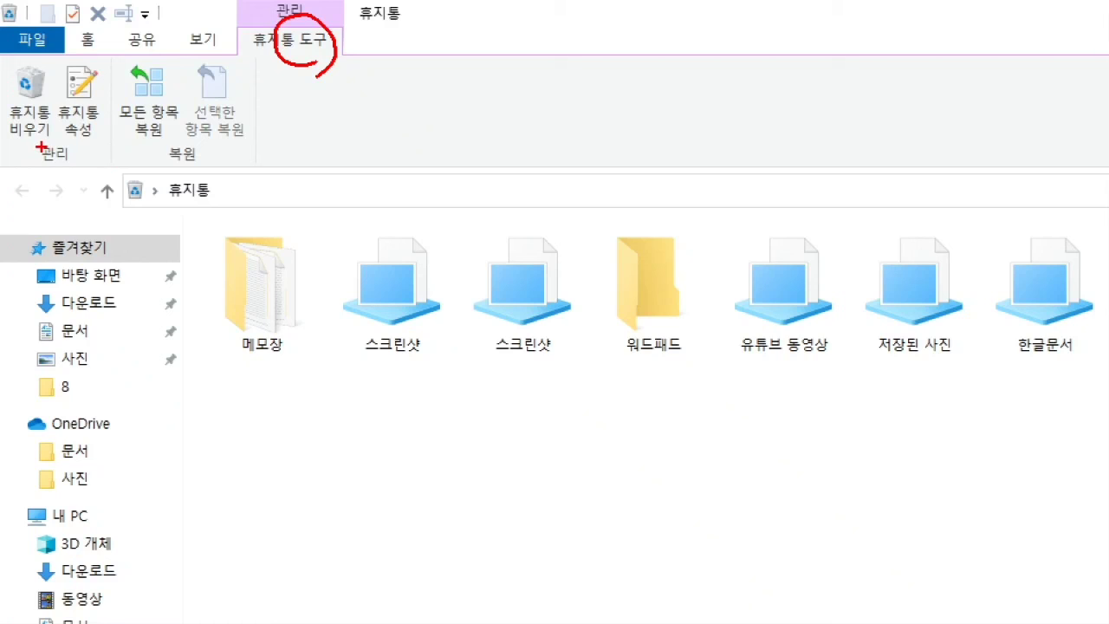
mouse_move(2, 57)
mouse_down()
mouse_move(40, 95)
mouse_move(56, 146)
mouse_up()
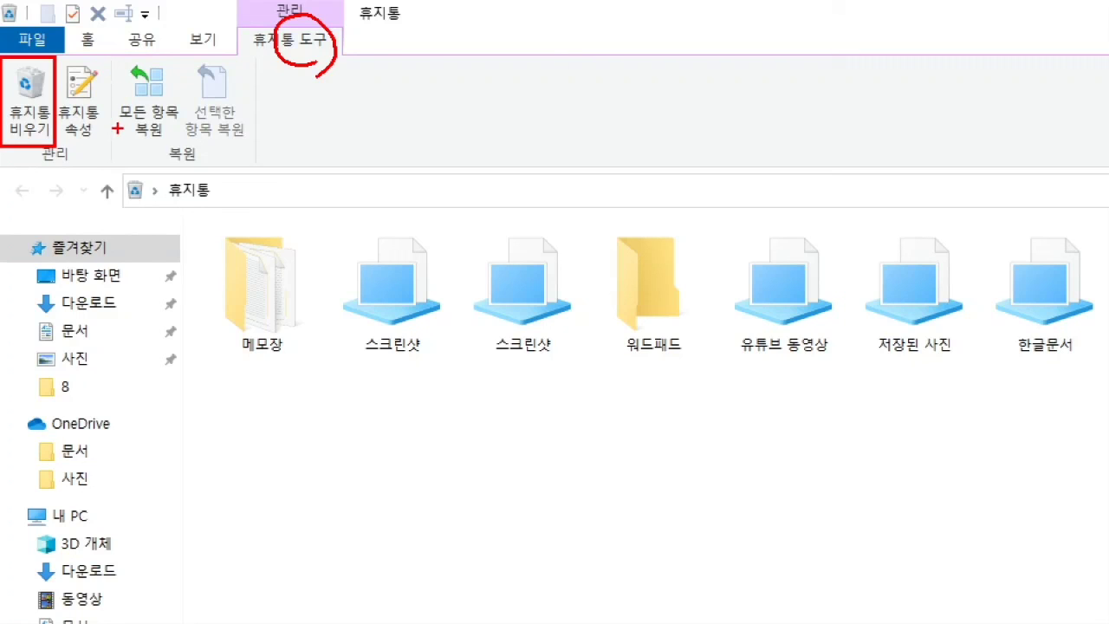
drag(122, 122, 185, 139)
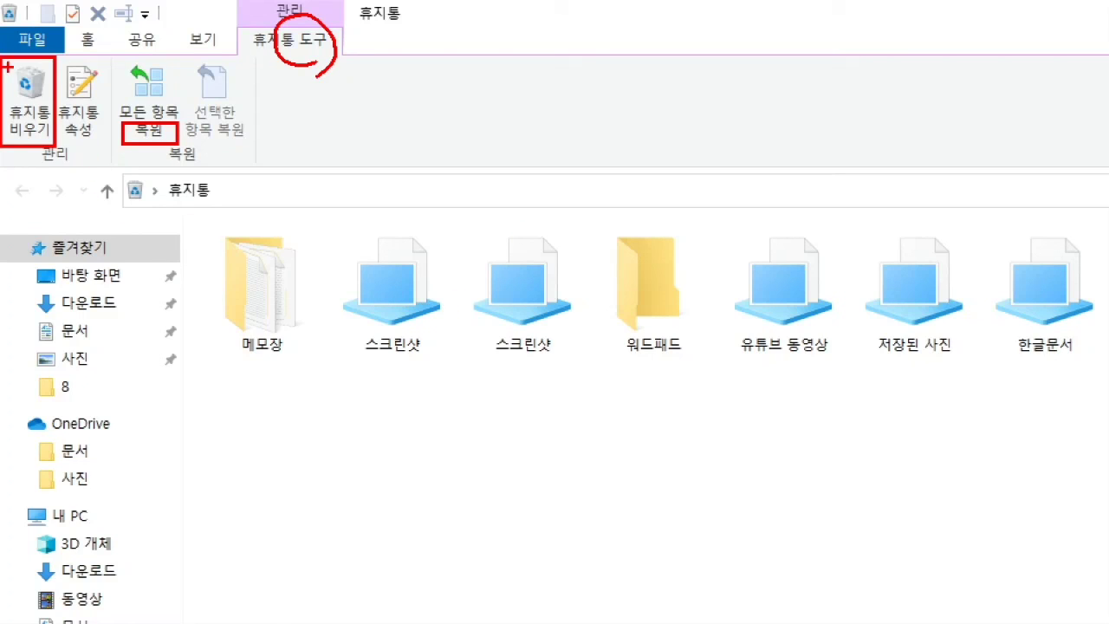
mouse_move(17, 62)
mouse_down()
mouse_move(29, 96)
mouse_move(46, 74)
mouse_up()
click(163, 158)
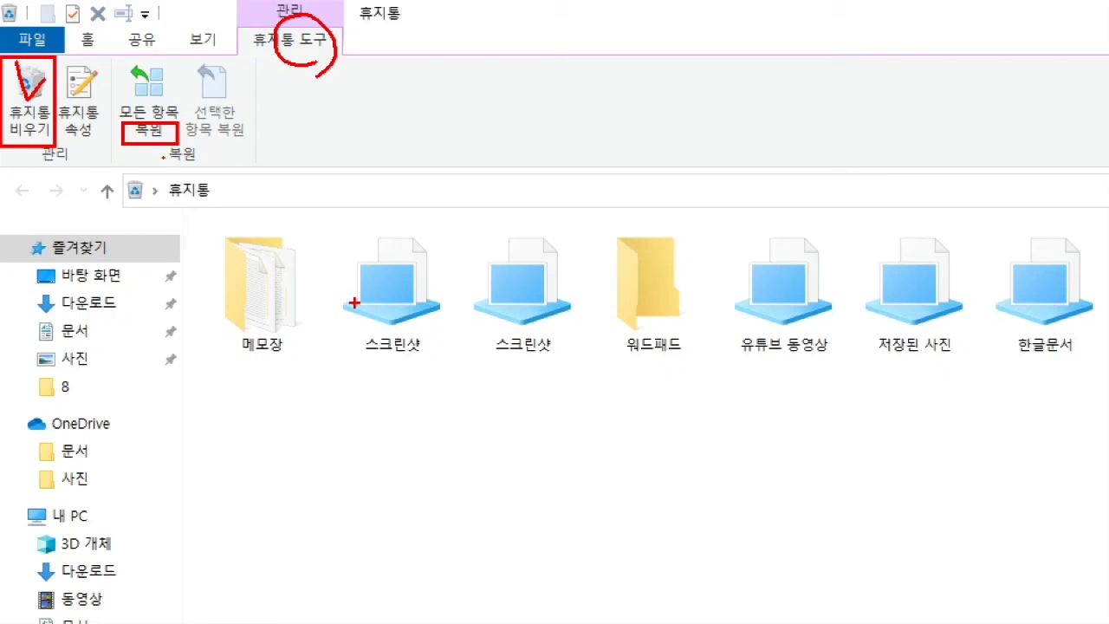
Restore the 메모장 folder from the Recycle Bin to its original location.
click(264, 312)
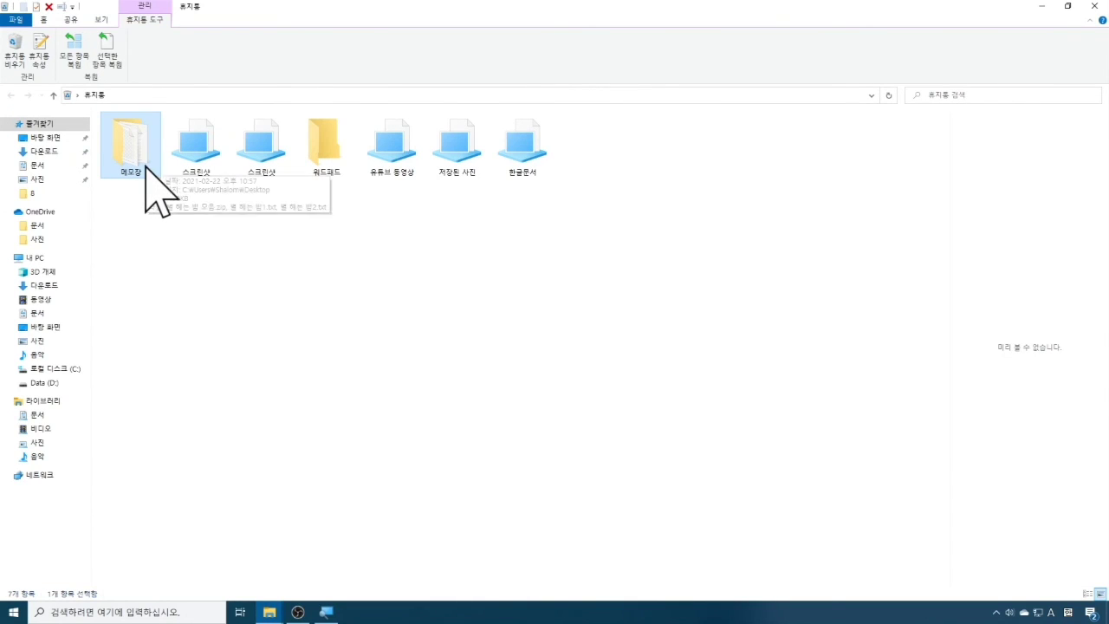
key(ctrl+2)
mouse_move(118, 97)
mouse_down()
mouse_move(127, 134)
mouse_move(145, 96)
mouse_up()
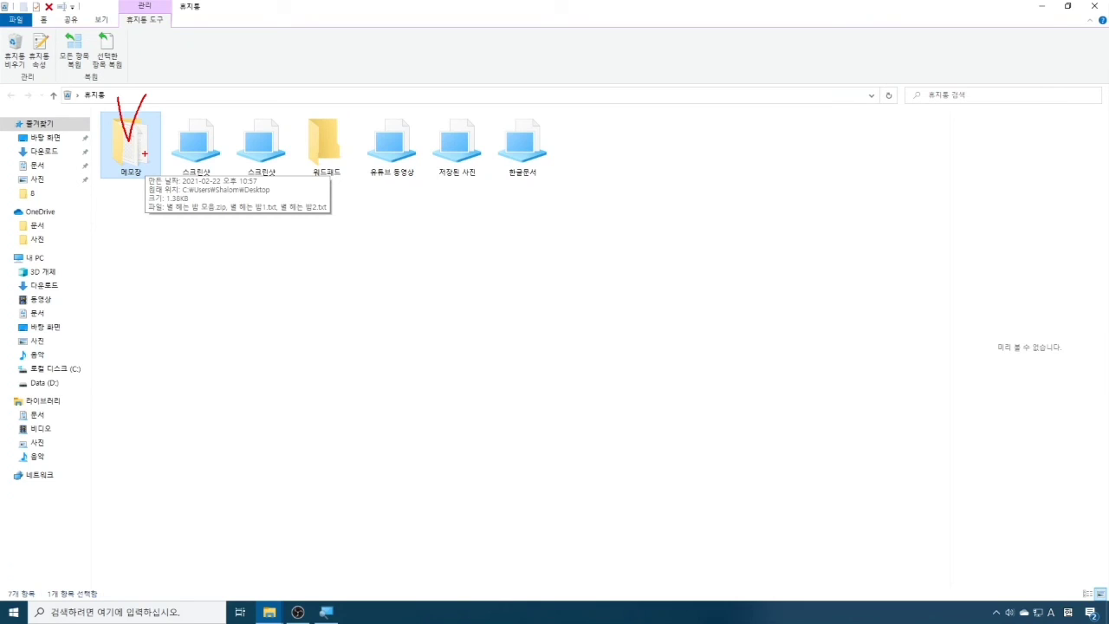
key(Escape)
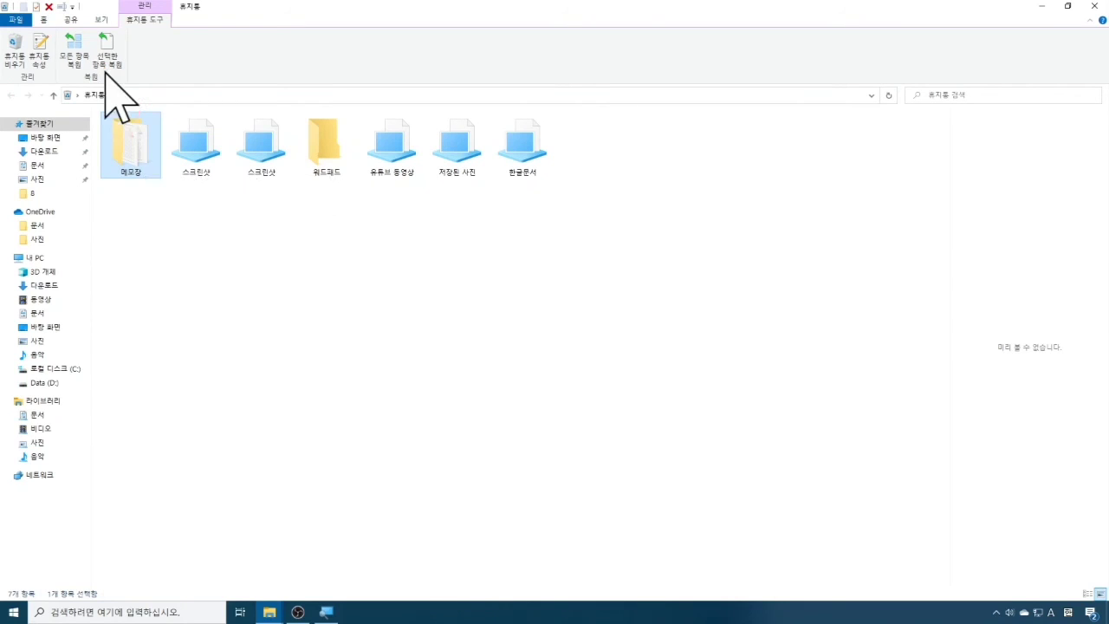
key(ctrl+2)
drag(90, 24, 127, 73)
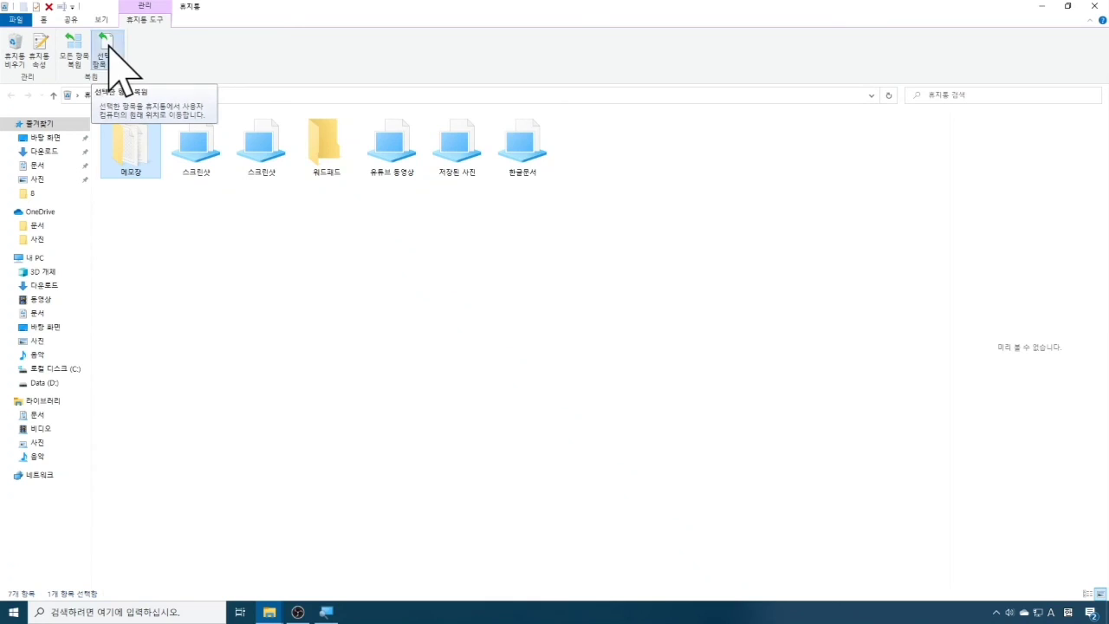
click(106, 58)
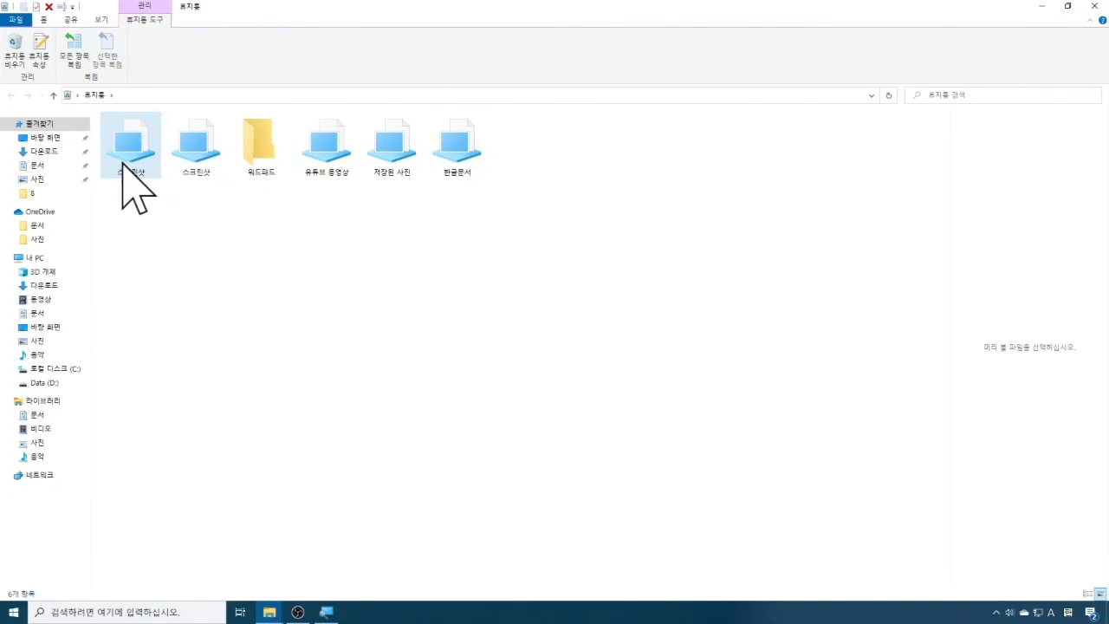
Empty the Recycle Bin, permanently deleting all the items left in it.
mouse_move(130, 186)
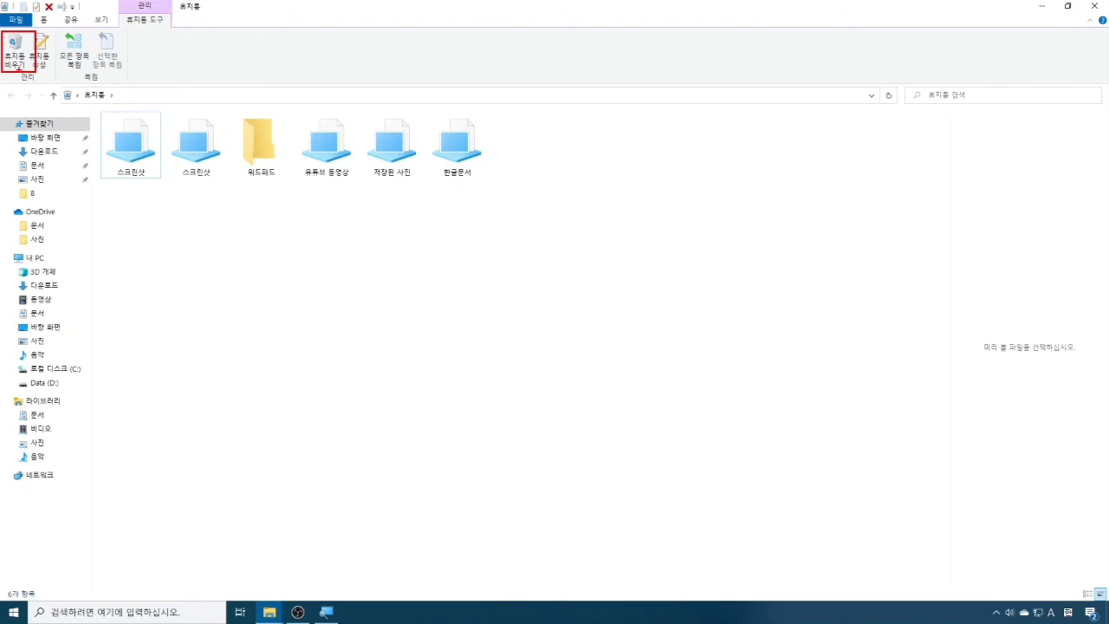
click(16, 48)
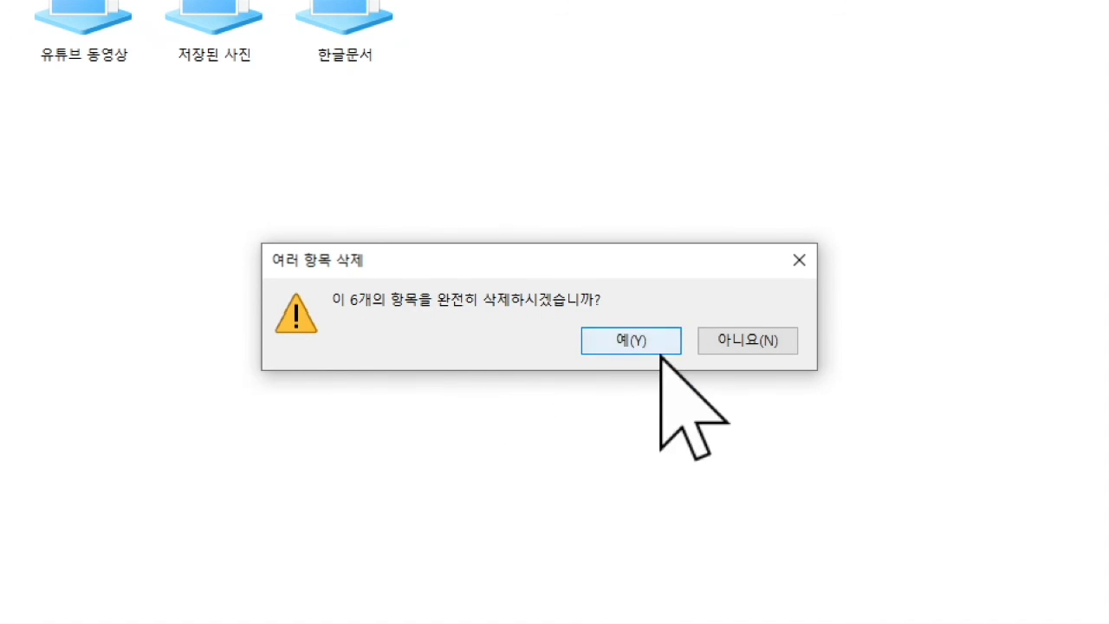
click(624, 341)
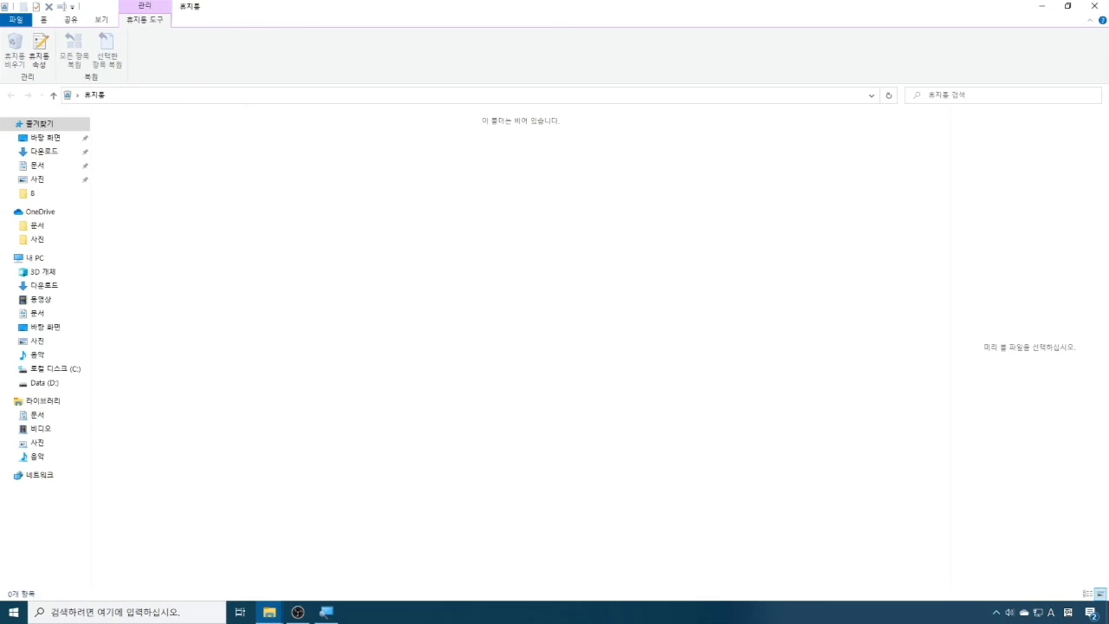
Check the contents area of the Recycle Bin and close its window.
drag(108, 110, 586, 204)
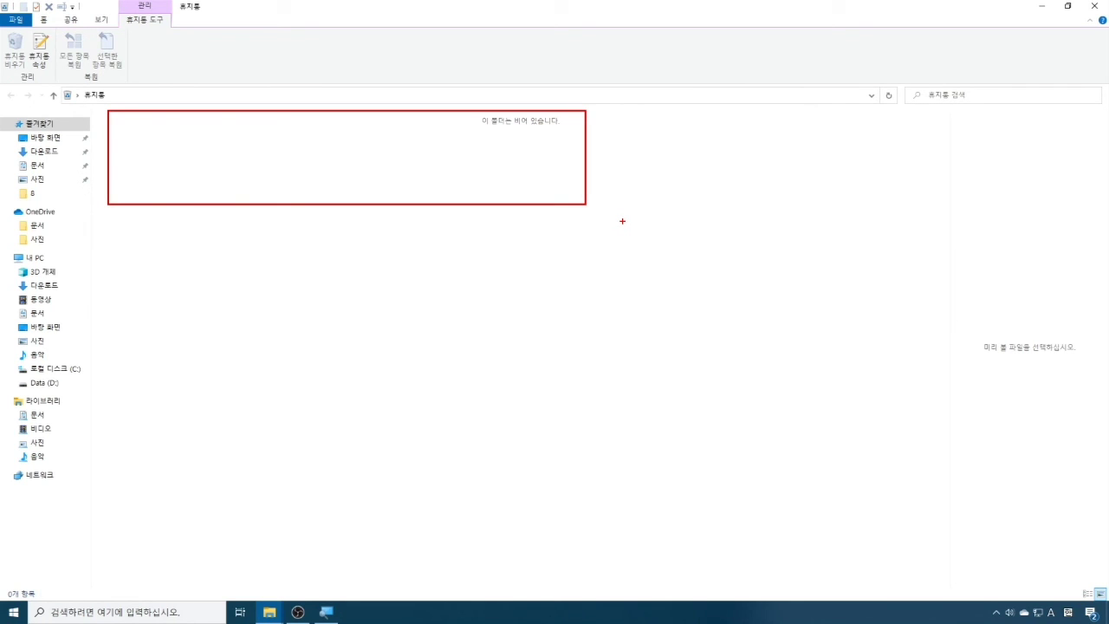
drag(362, 136, 346, 165)
mouse_move(199, 148)
mouse_down()
mouse_move(224, 165)
mouse_move(232, 144)
mouse_up()
drag(459, 145, 490, 160)
drag(143, 141, 176, 144)
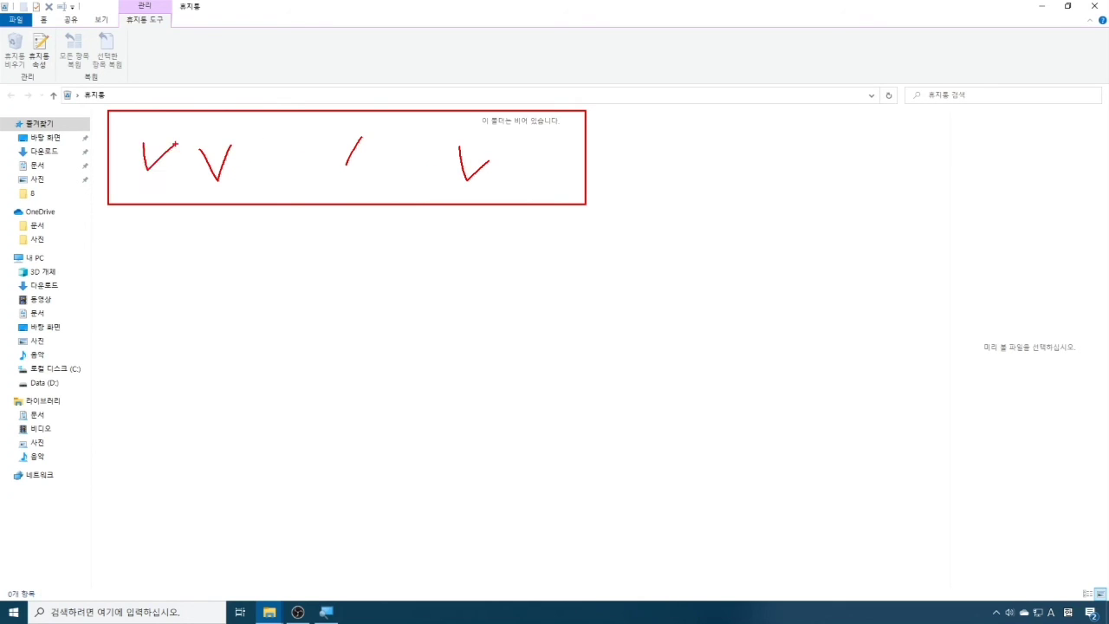
key(Escape)
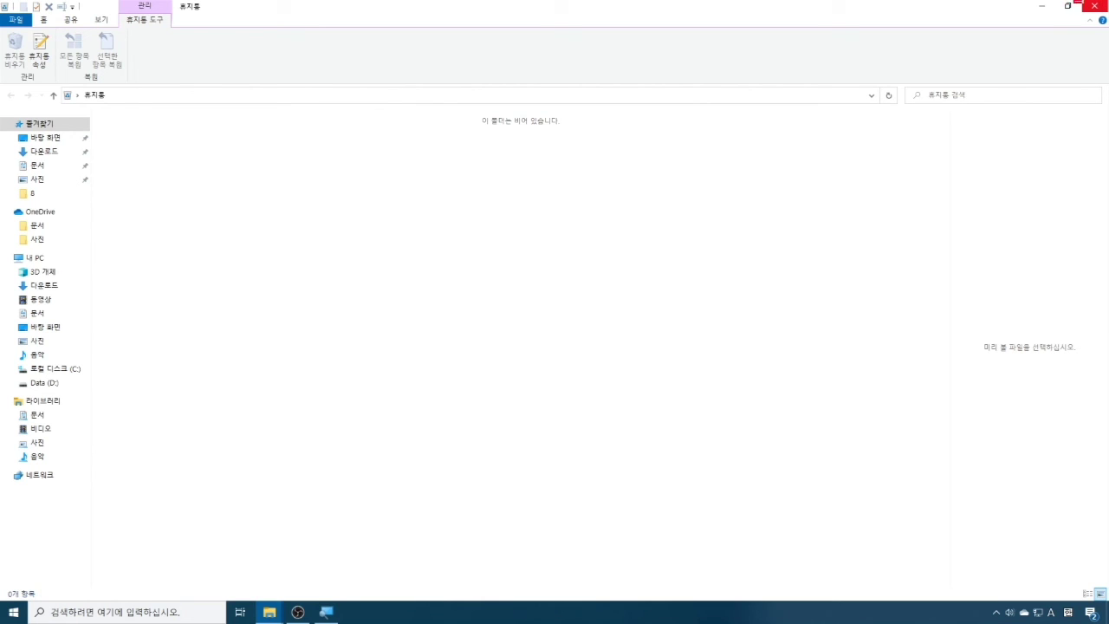
drag(1074, 1, 1107, 15)
mouse_move(1045, 76)
mouse_down()
mouse_move(1074, 22)
mouse_move(1077, 50)
mouse_up()
key(Escape)
click(1095, 6)
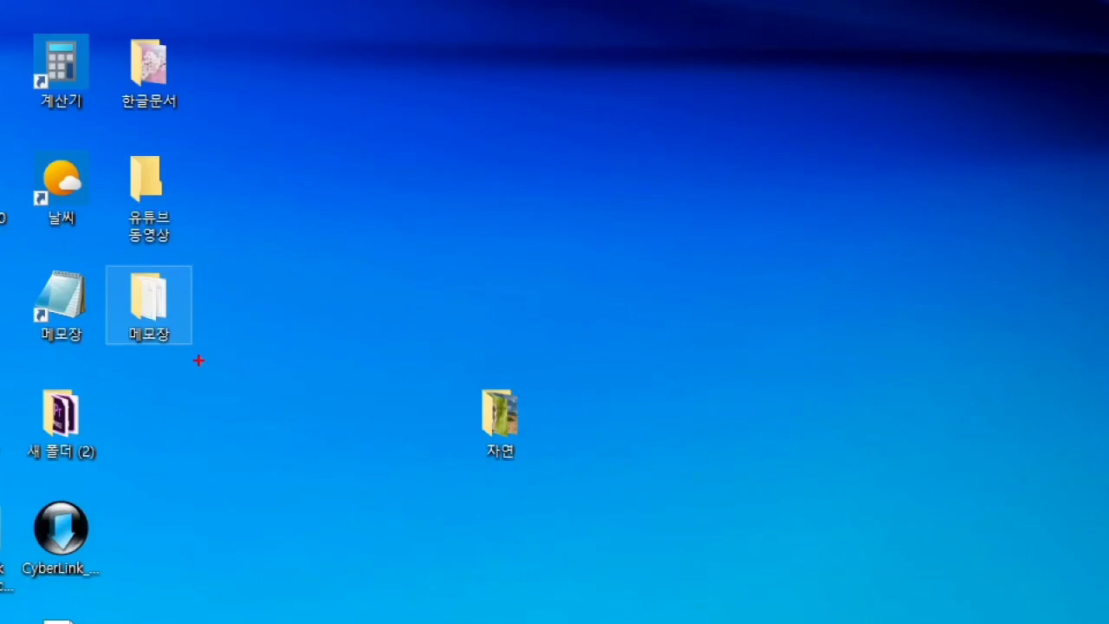
Check the desktop for the restored 메모장 folder and look at the Recycle Bin icon.
drag(96, 253, 205, 362)
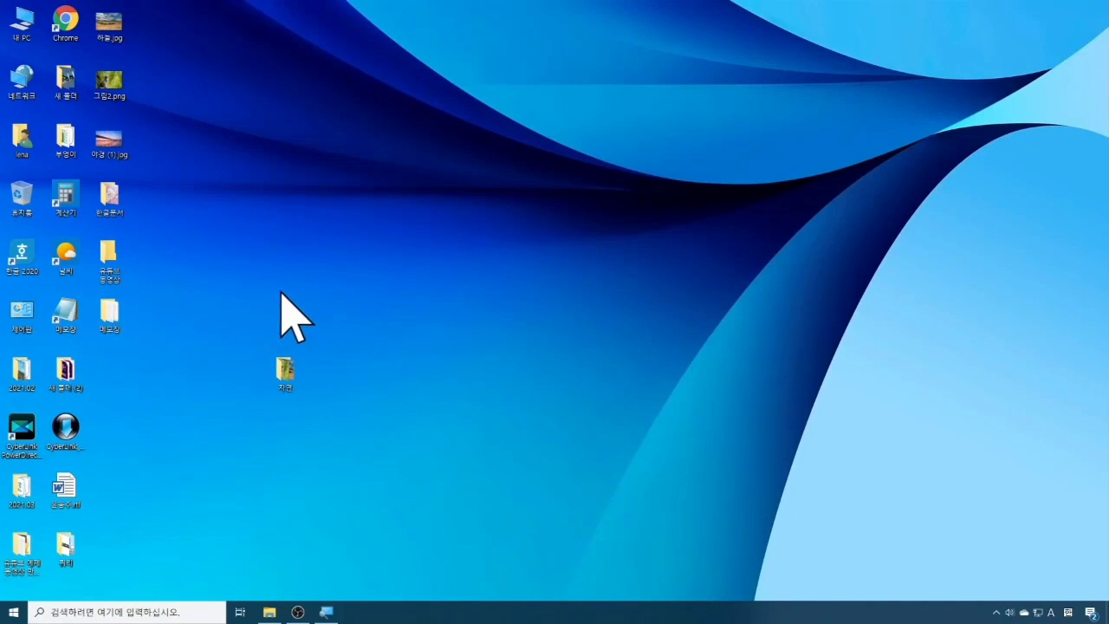
click(25, 192)
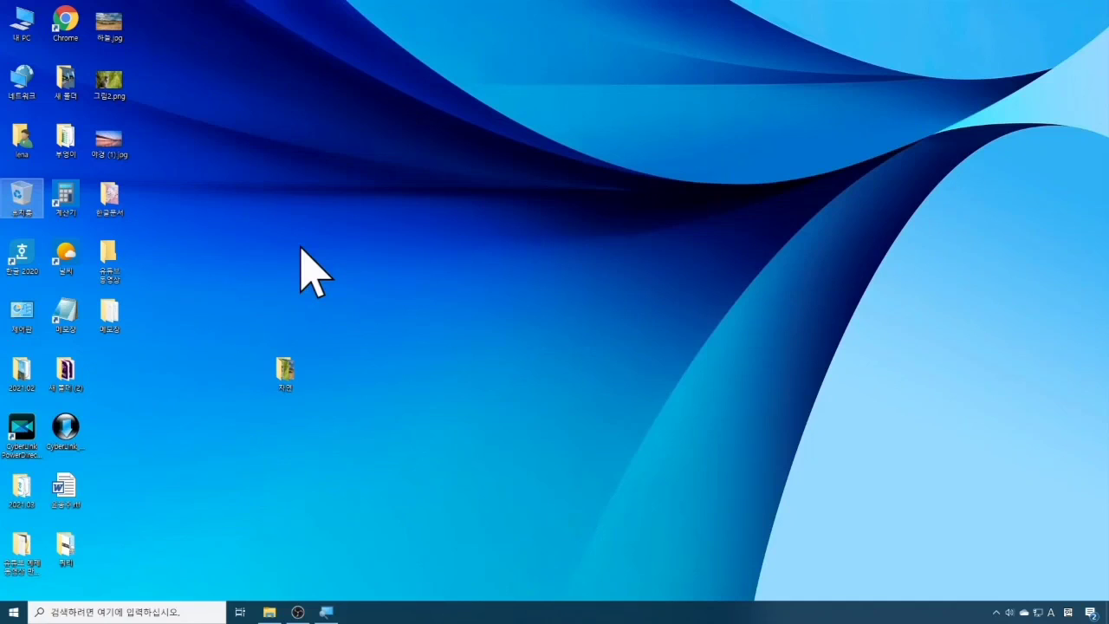
click(235, 293)
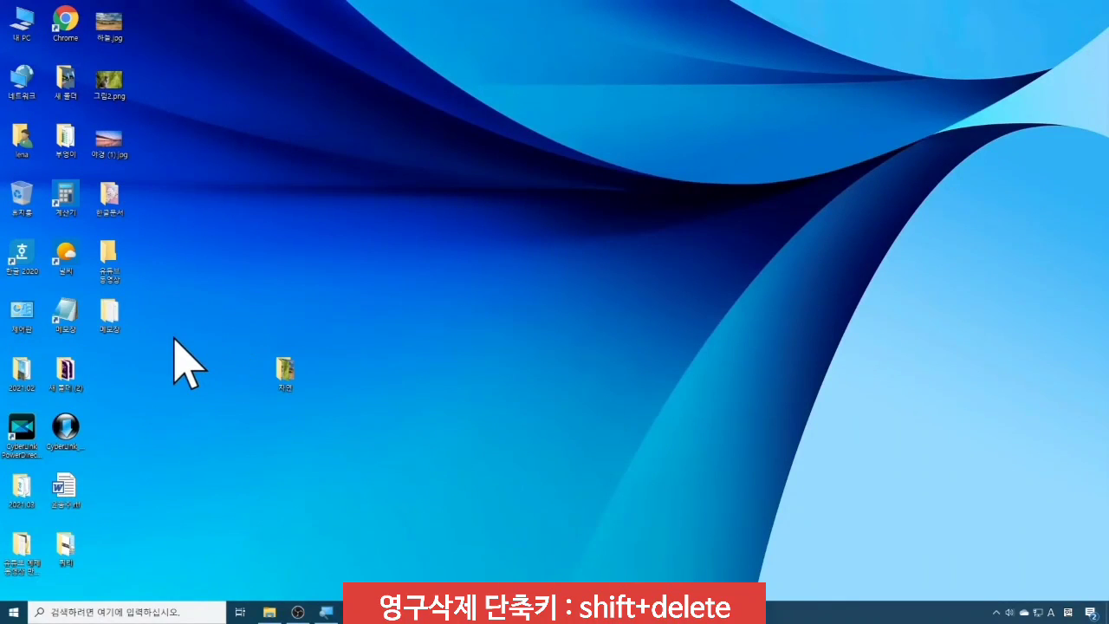
Permanently delete the 메모장 folder from the desktop, bypassing the Recycle Bin.
click(110, 315)
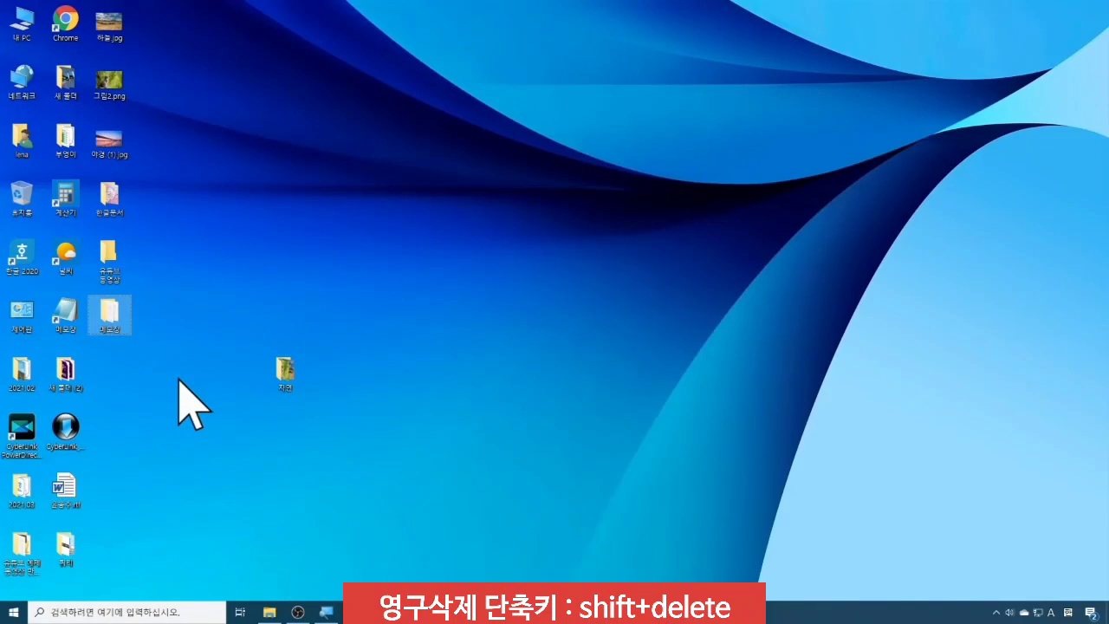
key(shift+Delete)
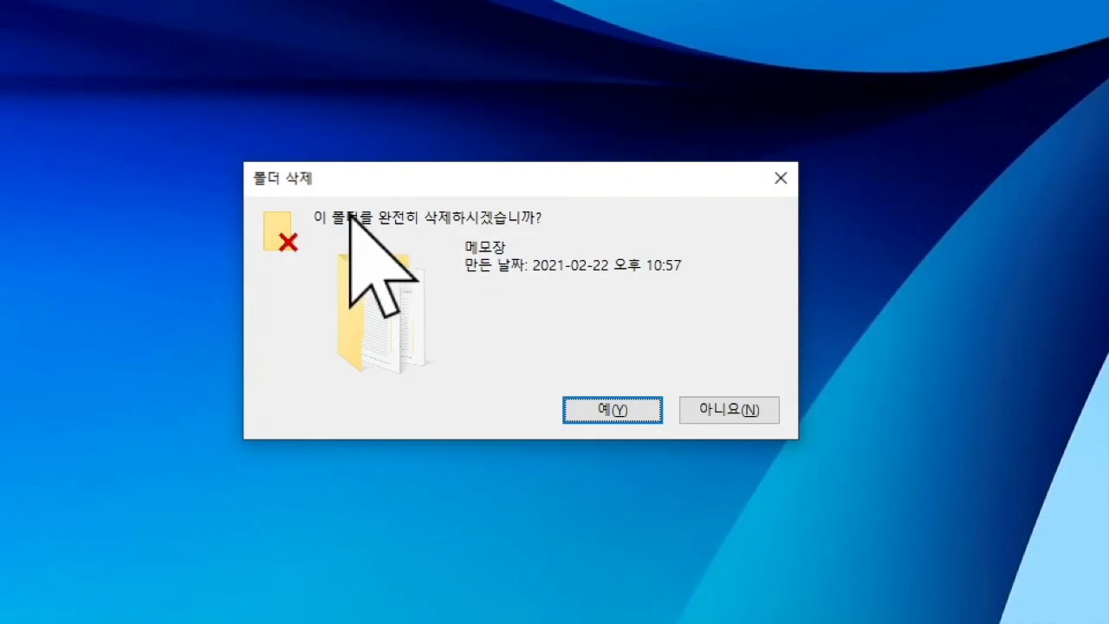
click(614, 410)
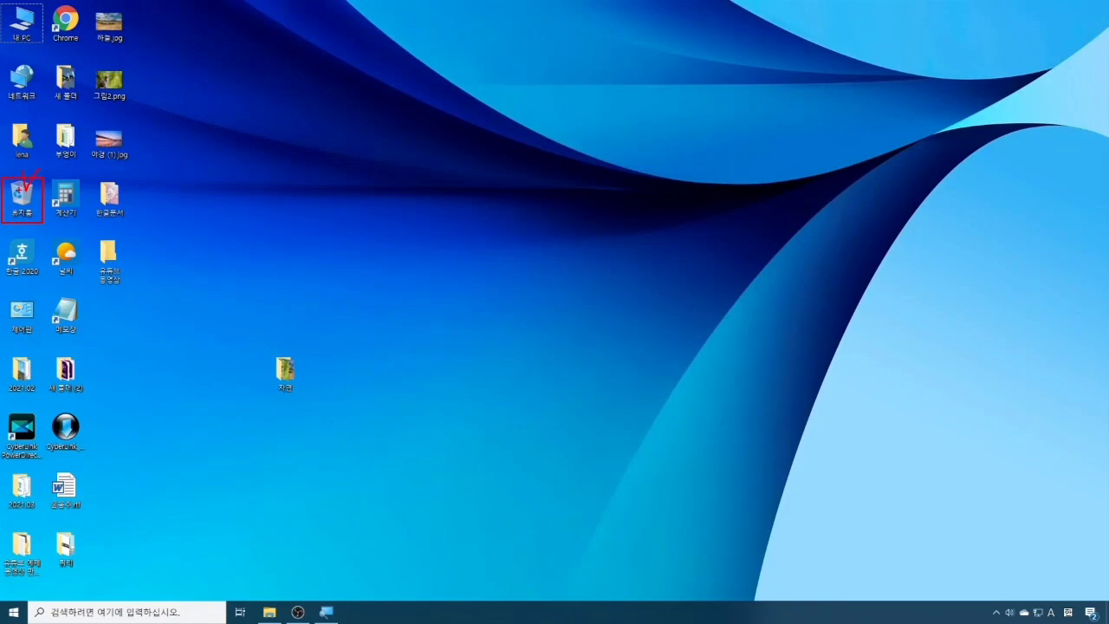
Check the Recycle Bin for the permanently deleted 메모장 folder and close its window.
double_click(24, 195)
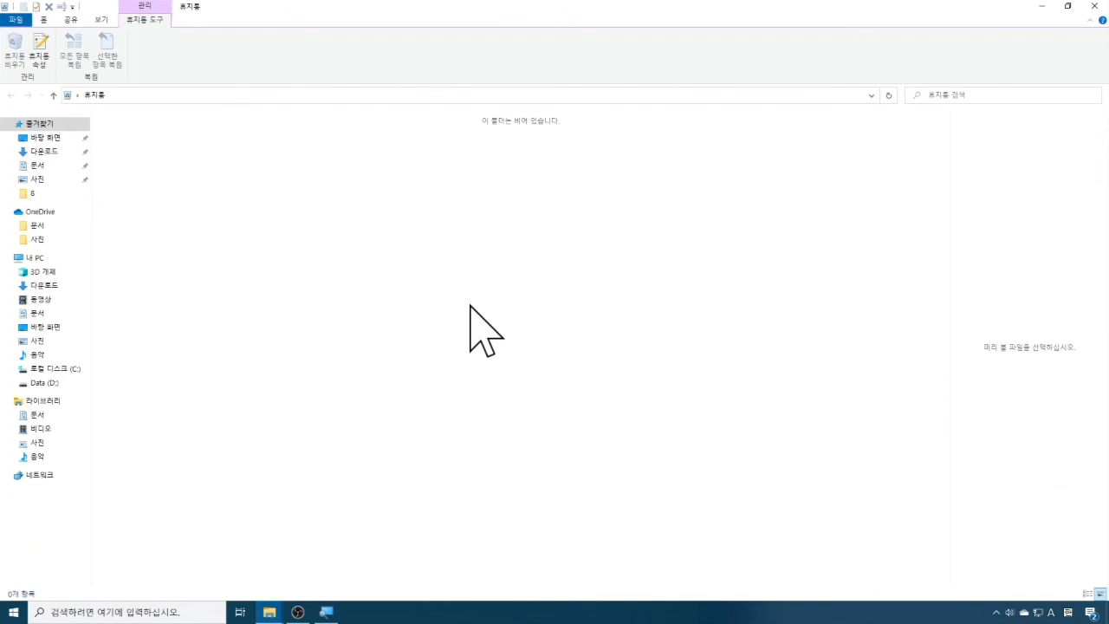
click(1093, 6)
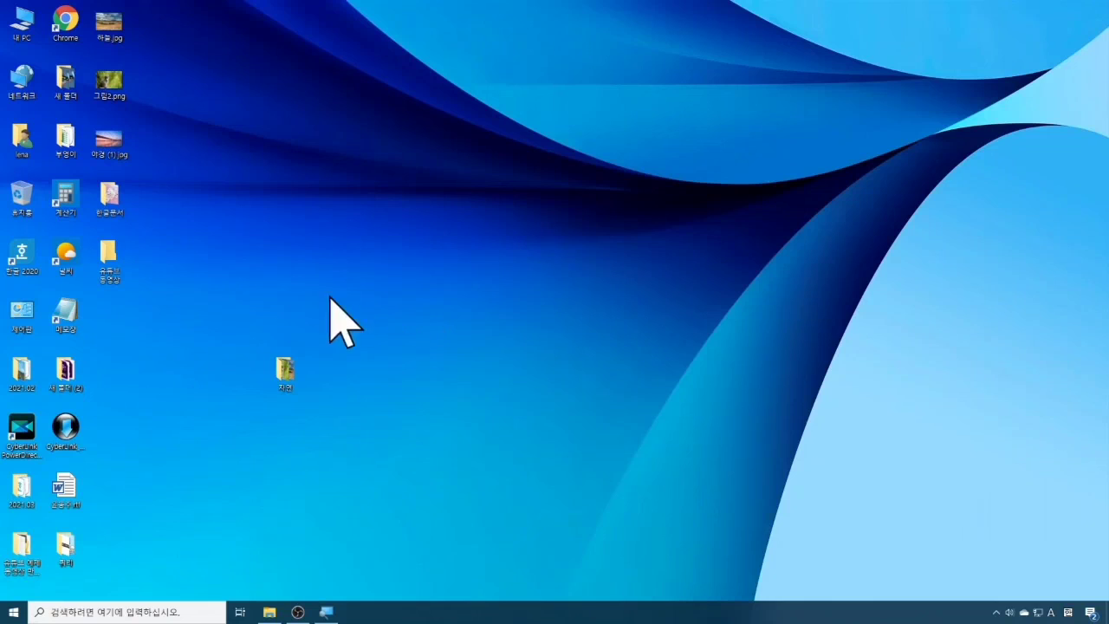
click(14, 194)
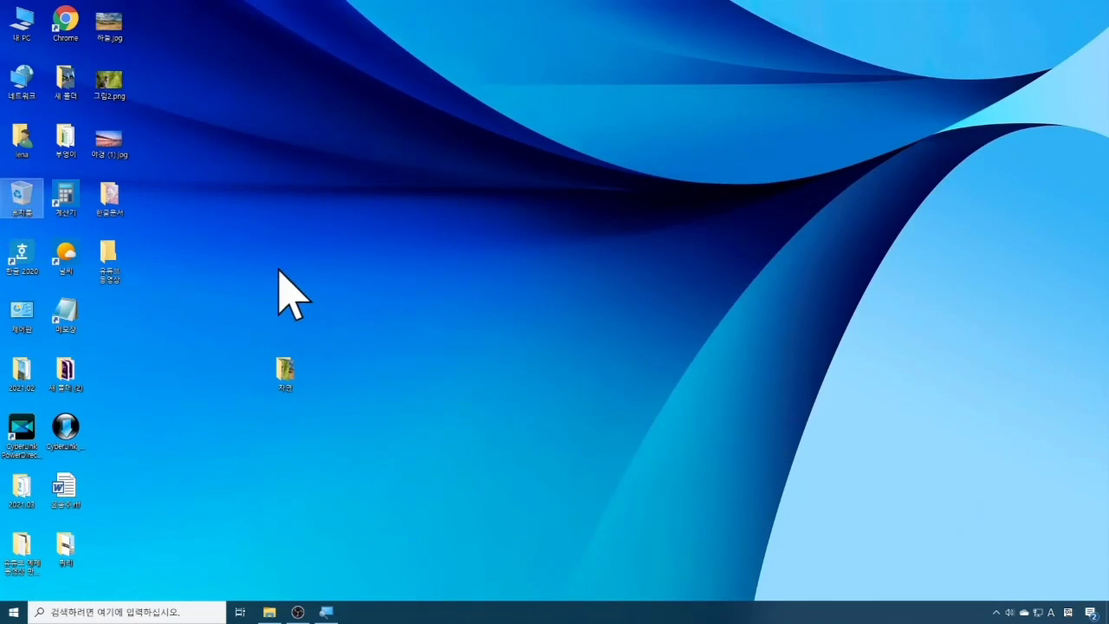